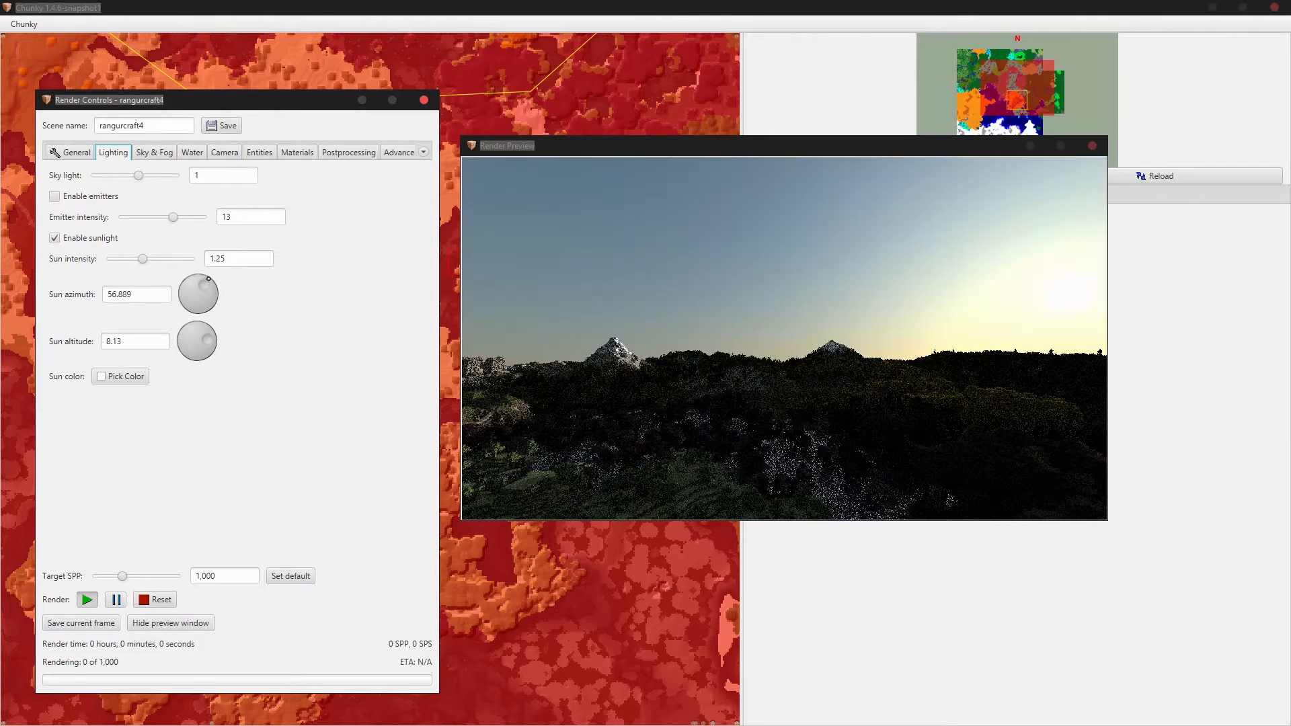
- Raise the sun altitude to about 24.3 and set the simulated sky's horizon offset to 1
mouse_move(203, 339)
mouse_down()
mouse_move(215, 346)
mouse_move(218, 332)
mouse_up()
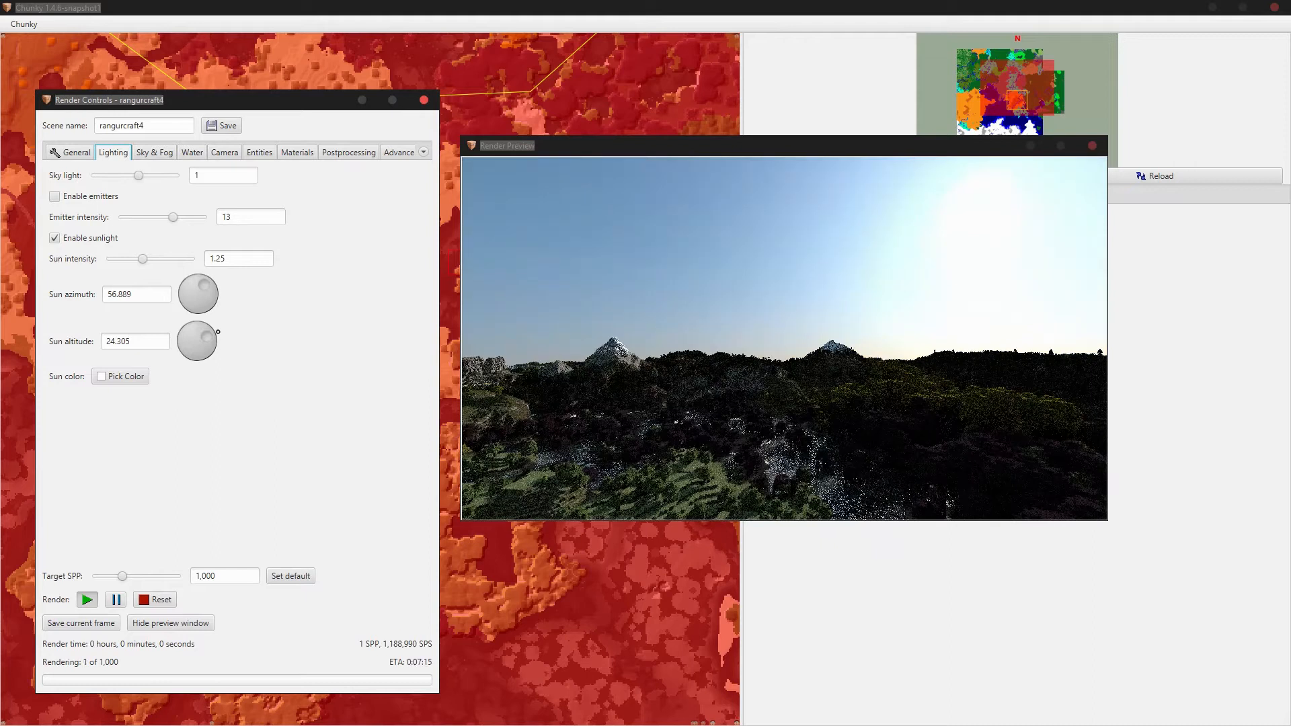
click(168, 153)
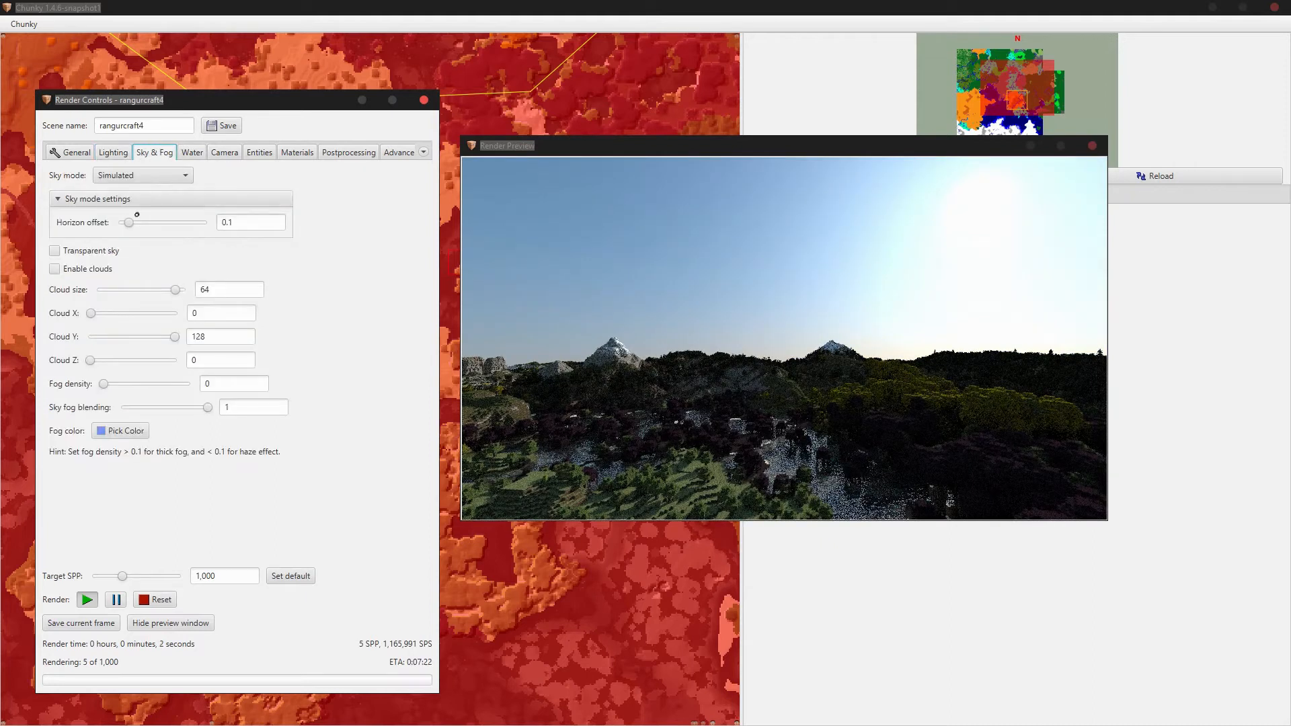
drag(126, 224, 256, 231)
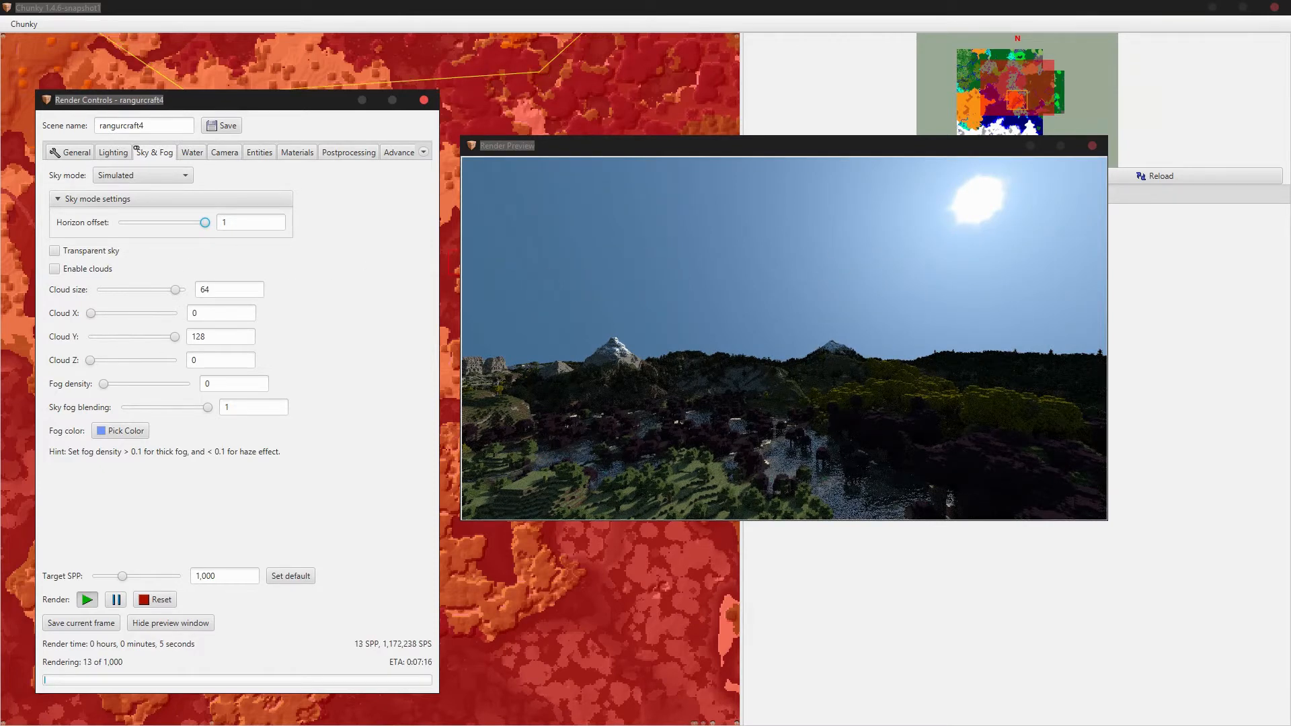
- Raise the sun altitude to about 36.9 and set the simulated sky's horizon offset to 0
click(115, 153)
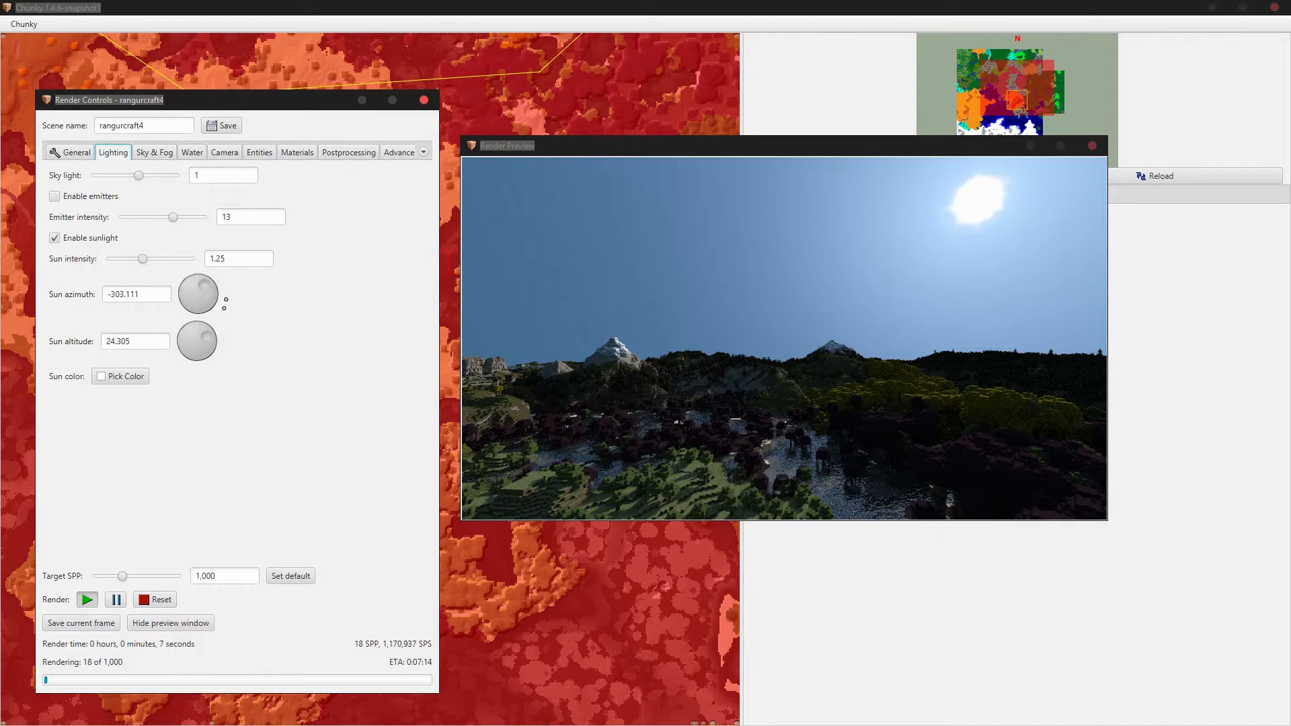
mouse_move(215, 328)
mouse_down()
mouse_move(214, 350)
mouse_move(210, 331)
mouse_up()
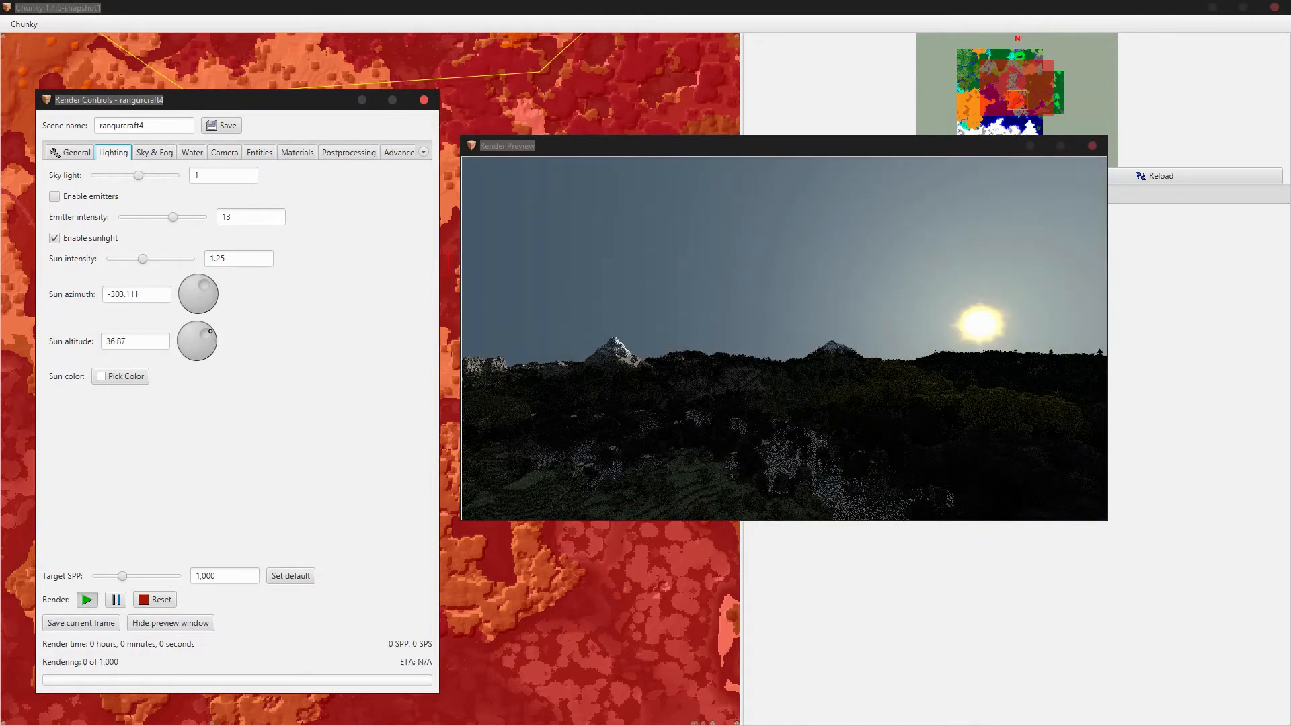
click(154, 152)
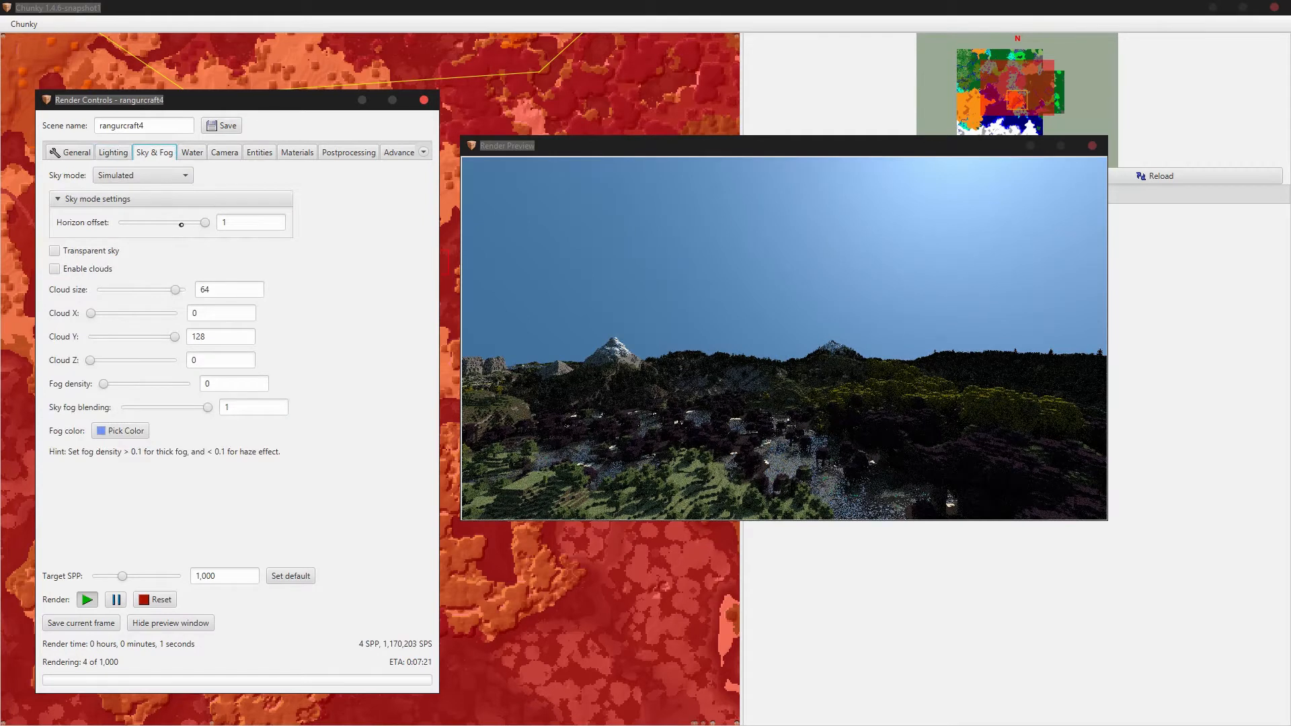
drag(206, 222, 123, 222)
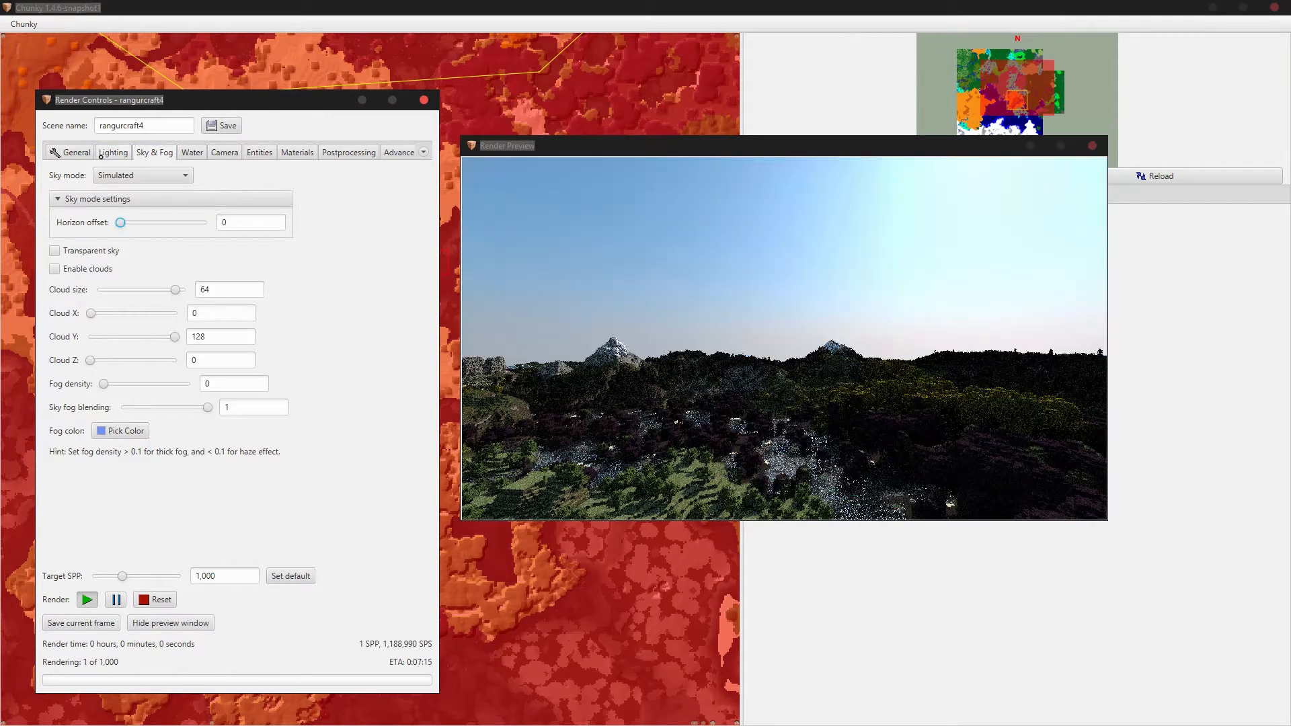
- Lower the sun closer to the horizon and switch the sky mode to Solid Color
click(111, 152)
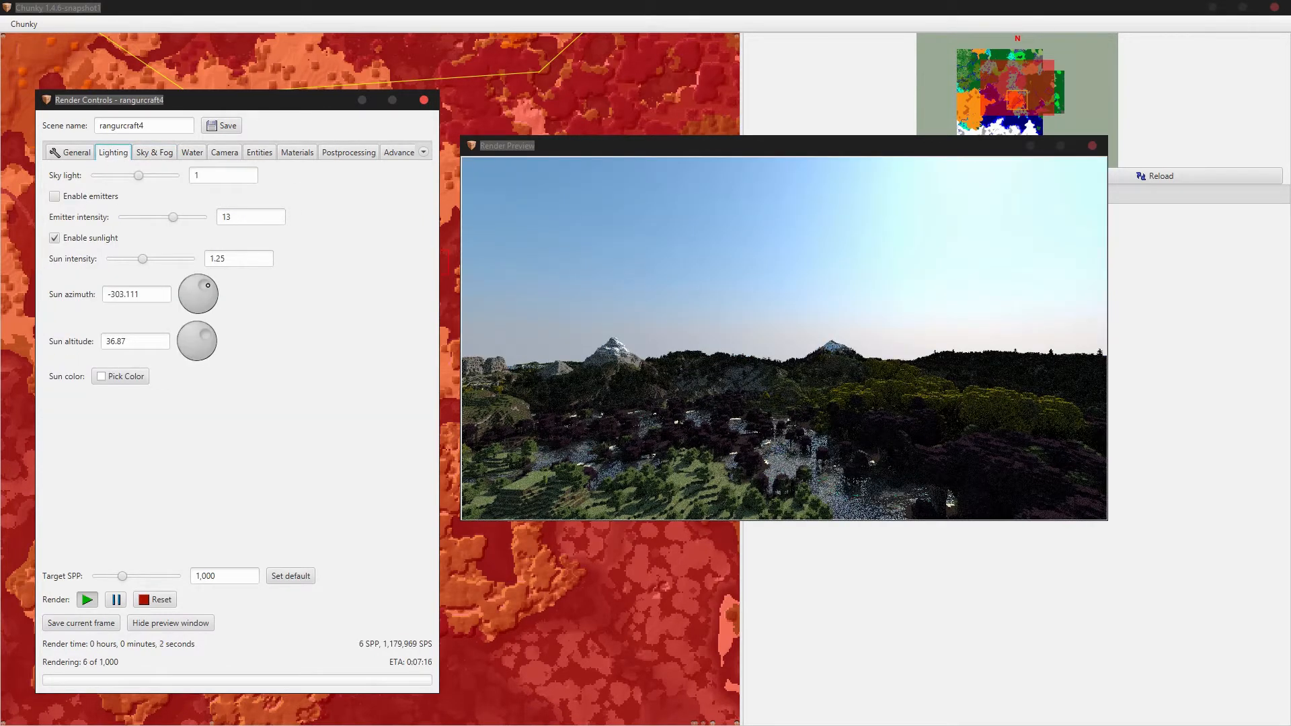
mouse_move(206, 333)
mouse_down()
mouse_move(213, 342)
mouse_move(218, 325)
mouse_up()
click(154, 153)
click(144, 176)
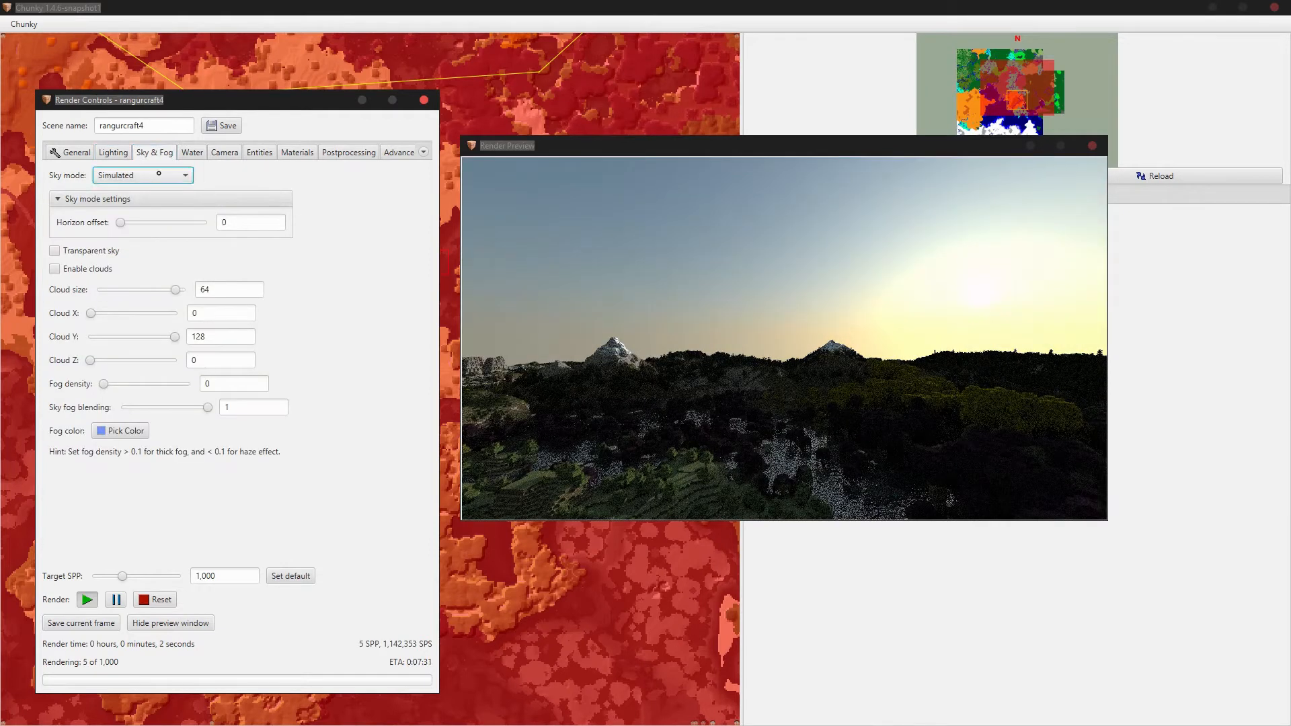
click(154, 194)
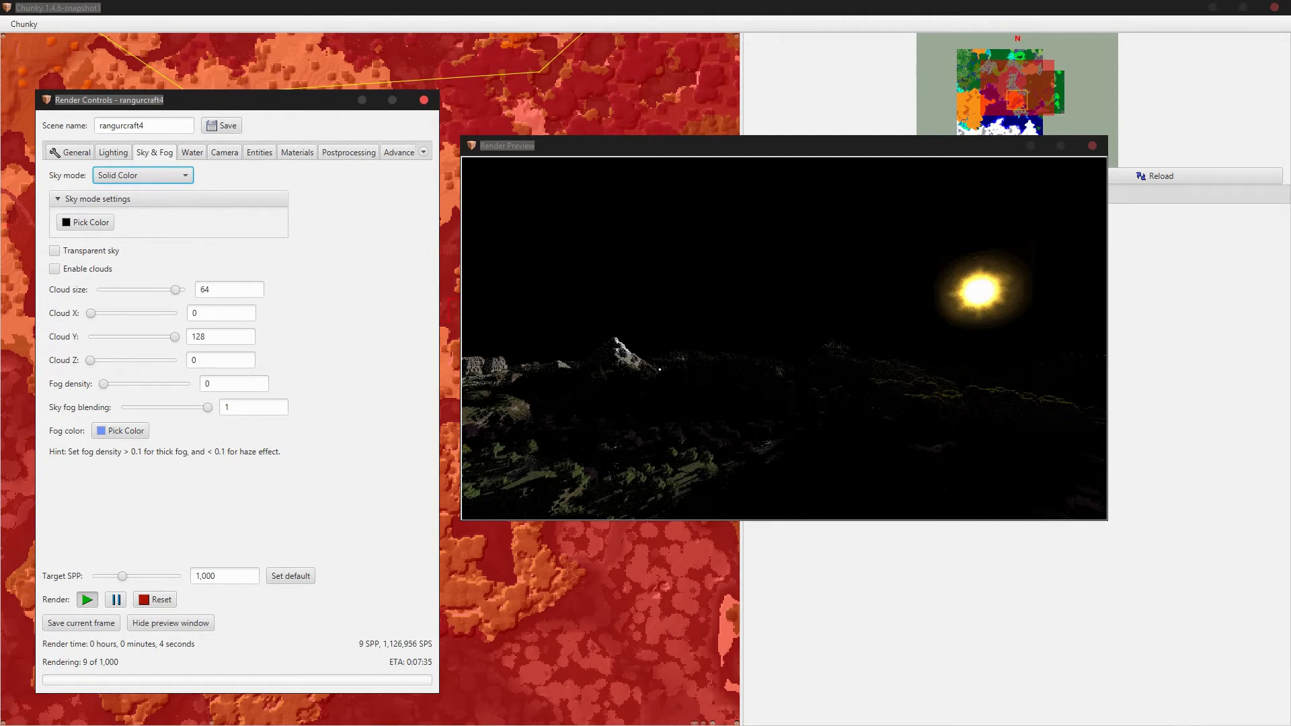
- Try a bright green (#40E840) and a blue (#4059E8) as the solid sky color
click(92, 224)
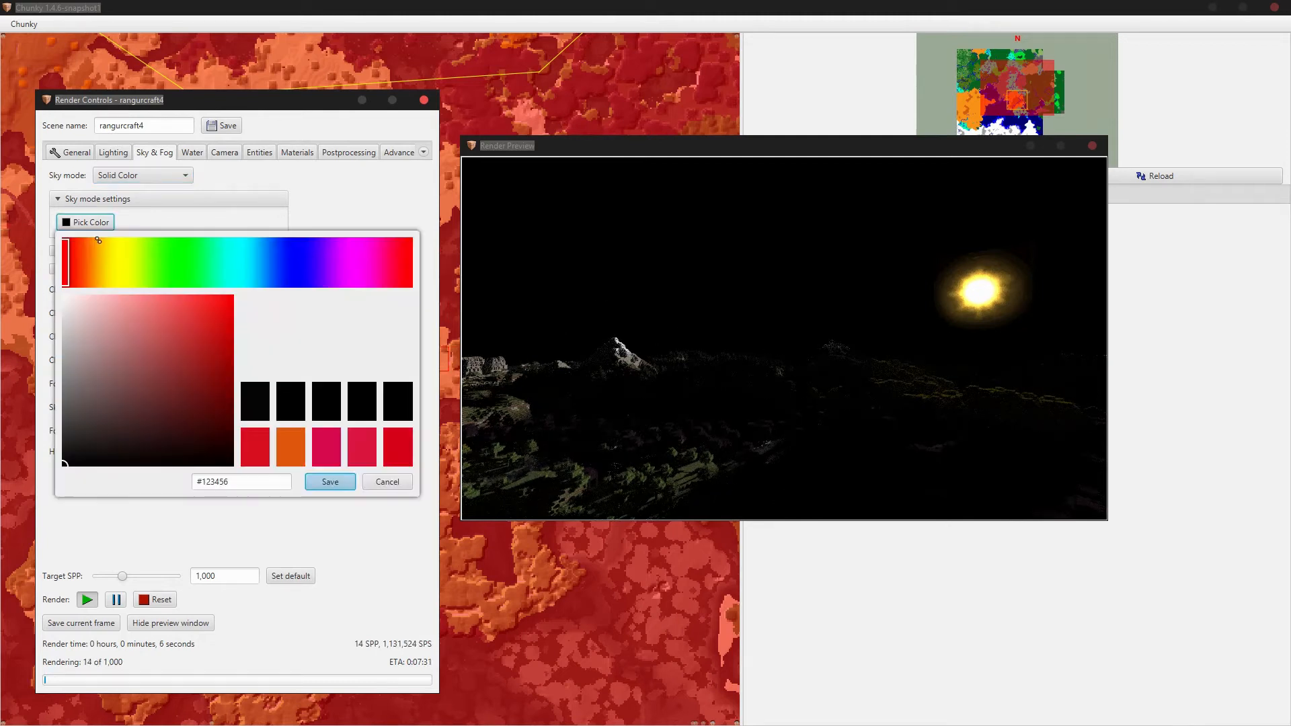
click(179, 267)
click(186, 310)
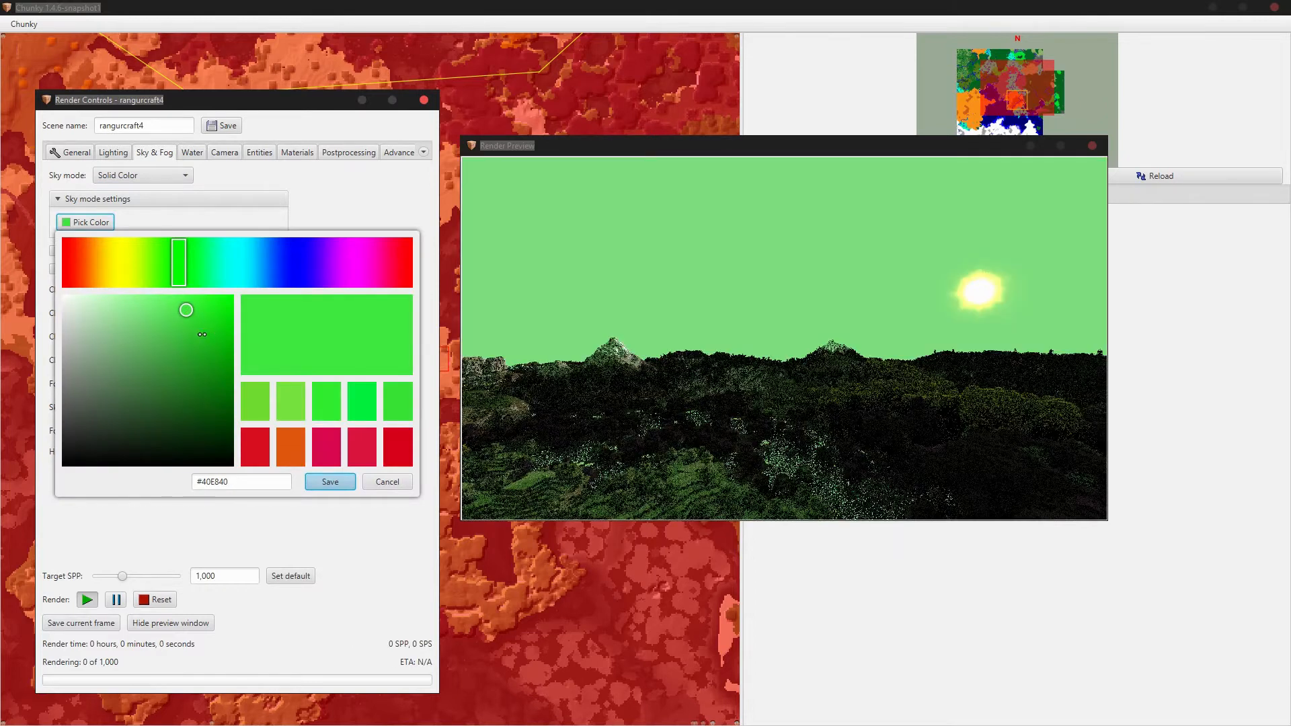
click(289, 268)
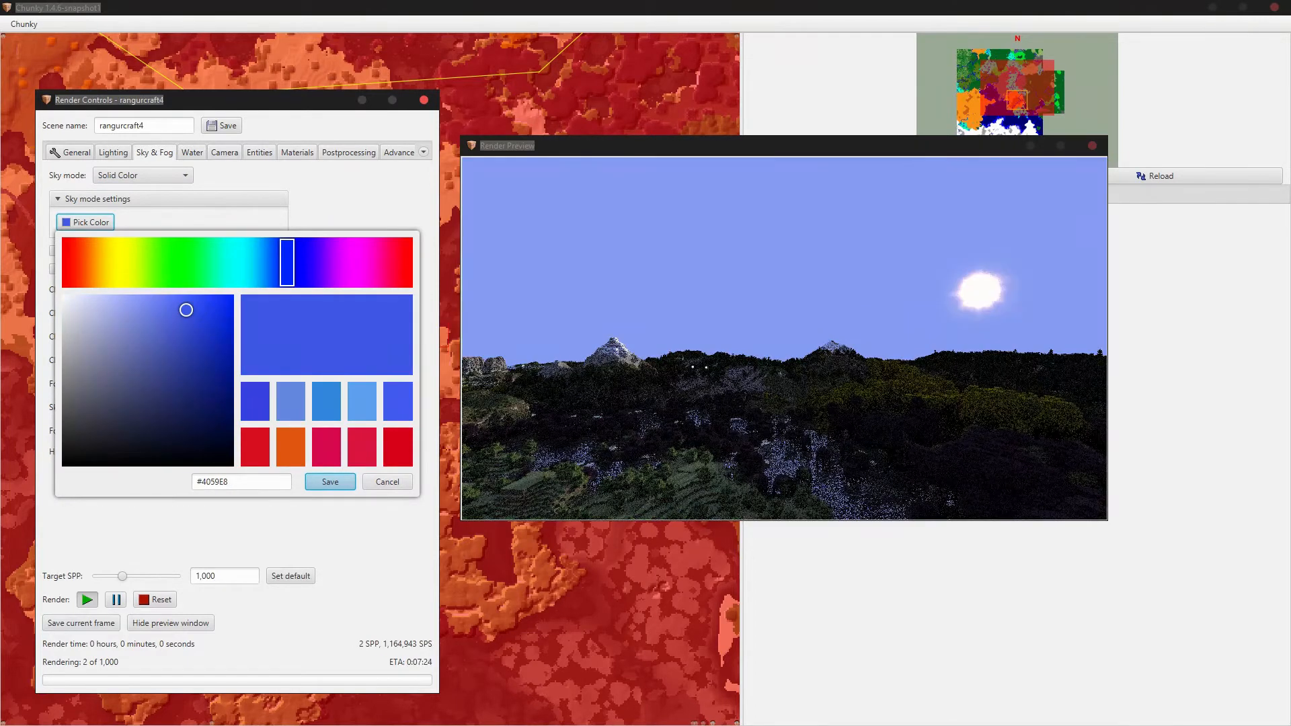
- Try pale and darker purple shades for the solid sky, and save a vivid magenta
click(351, 262)
click(97, 312)
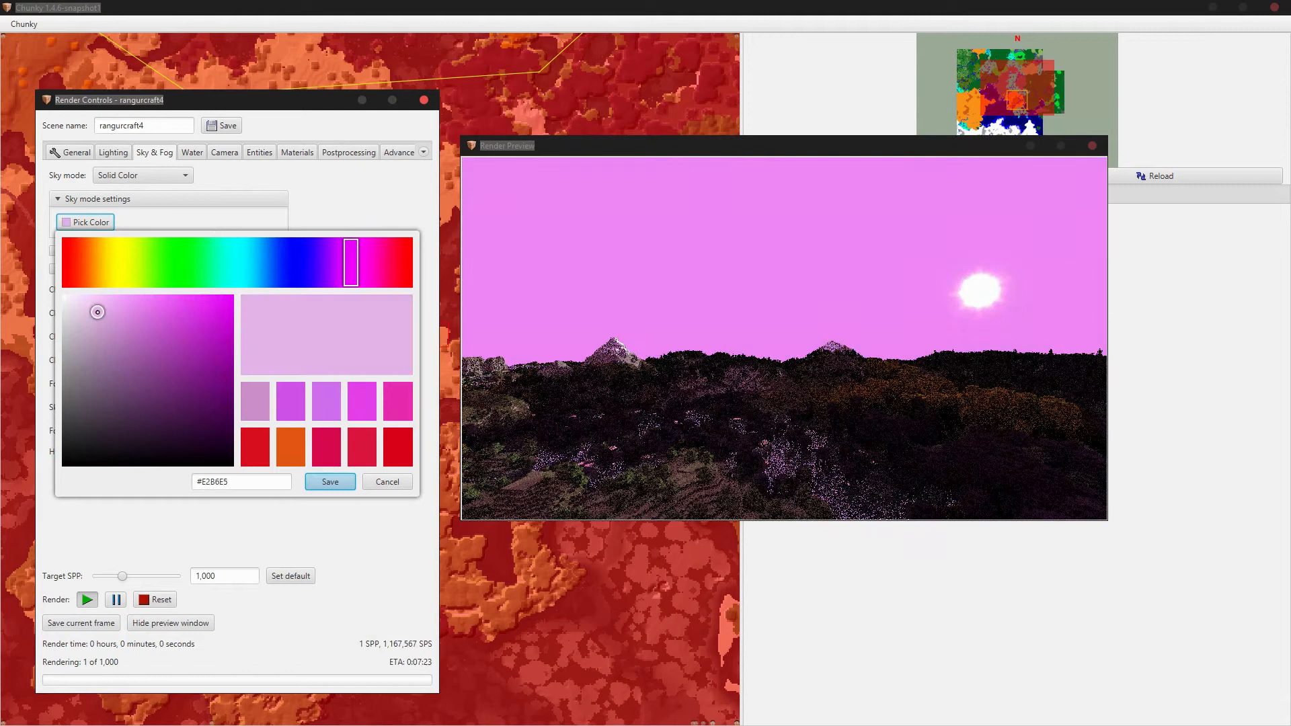
click(193, 323)
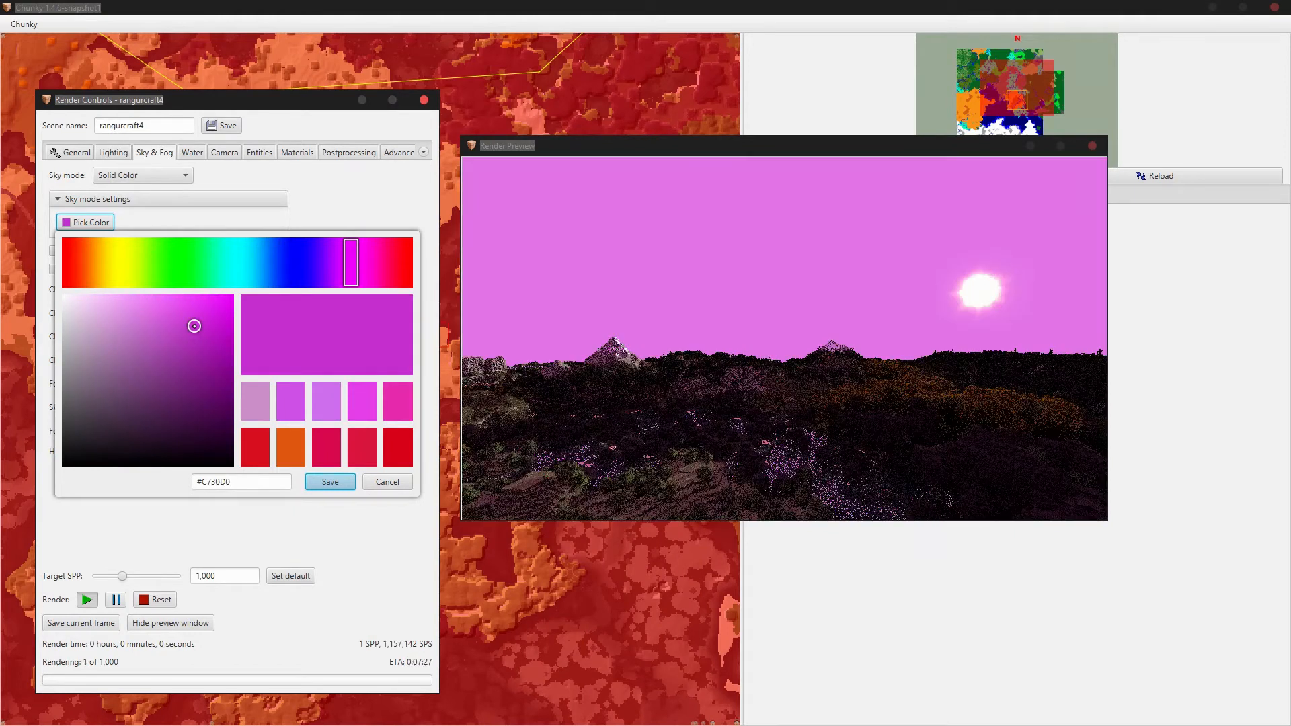
click(215, 314)
click(331, 481)
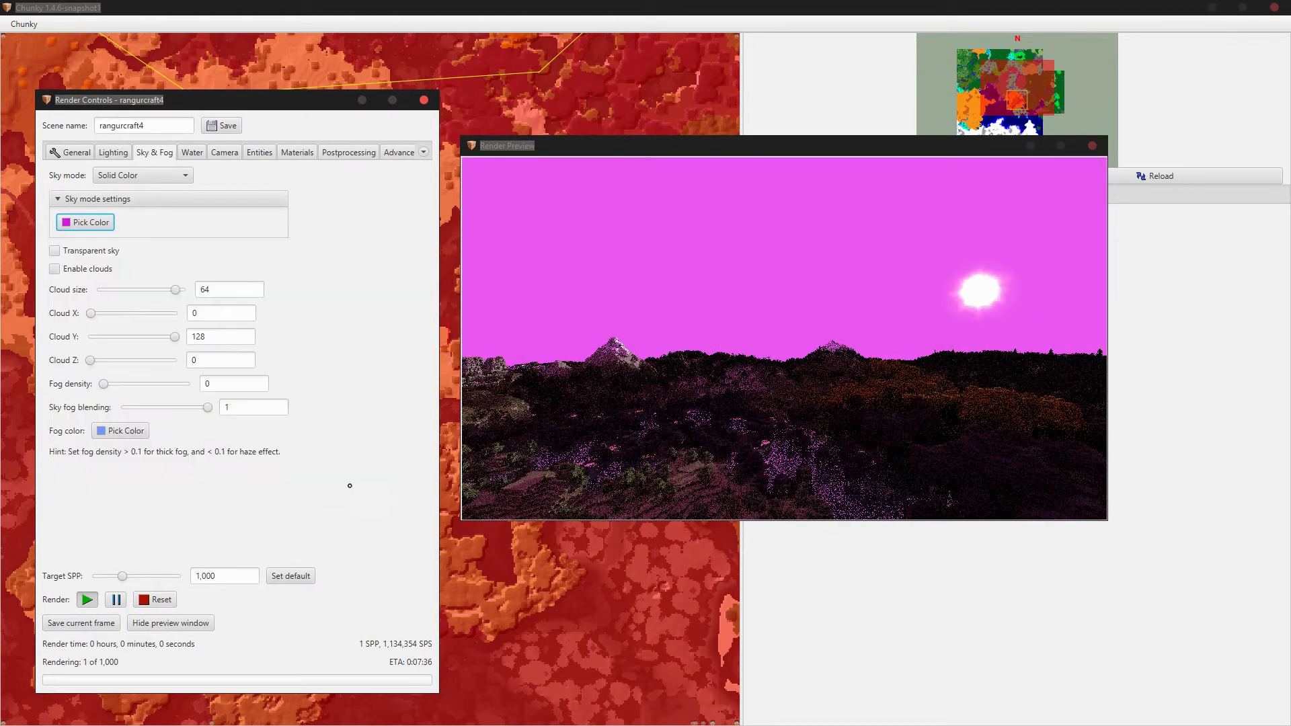
- Switch the sky mode to Color Gradient and load the Desert preset
click(121, 179)
click(138, 194)
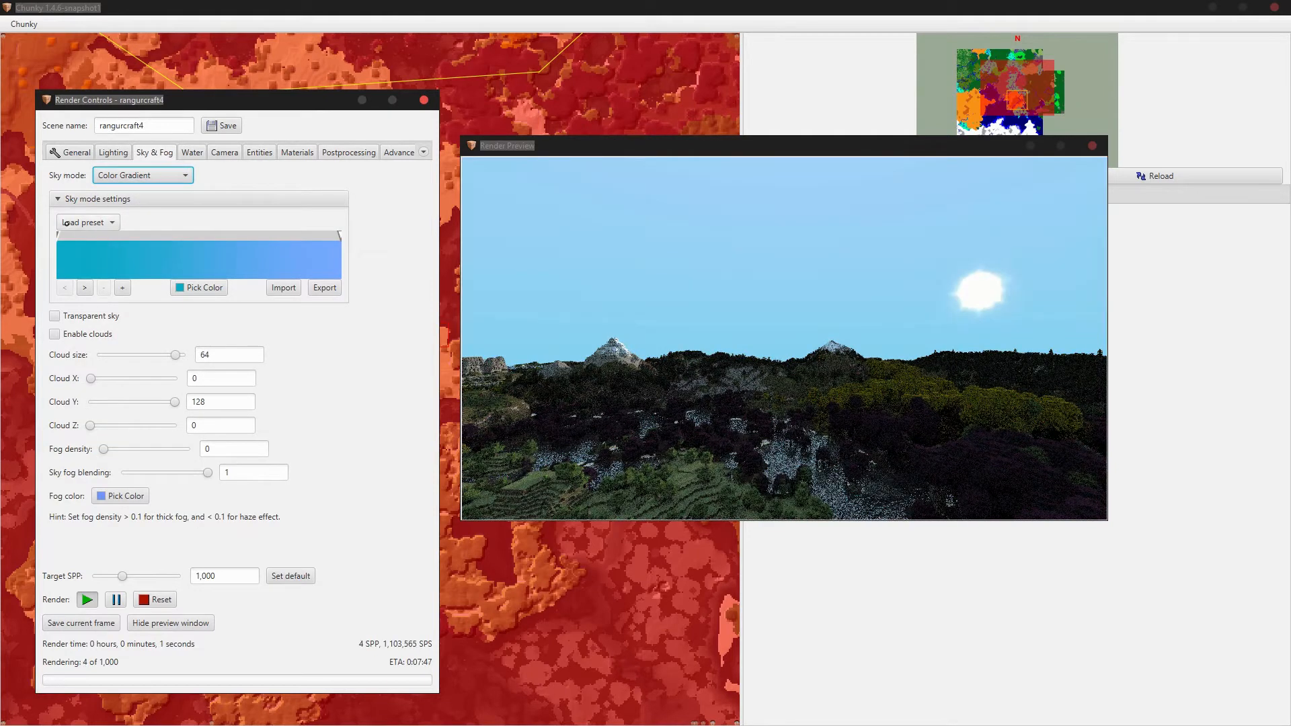
click(67, 223)
click(75, 262)
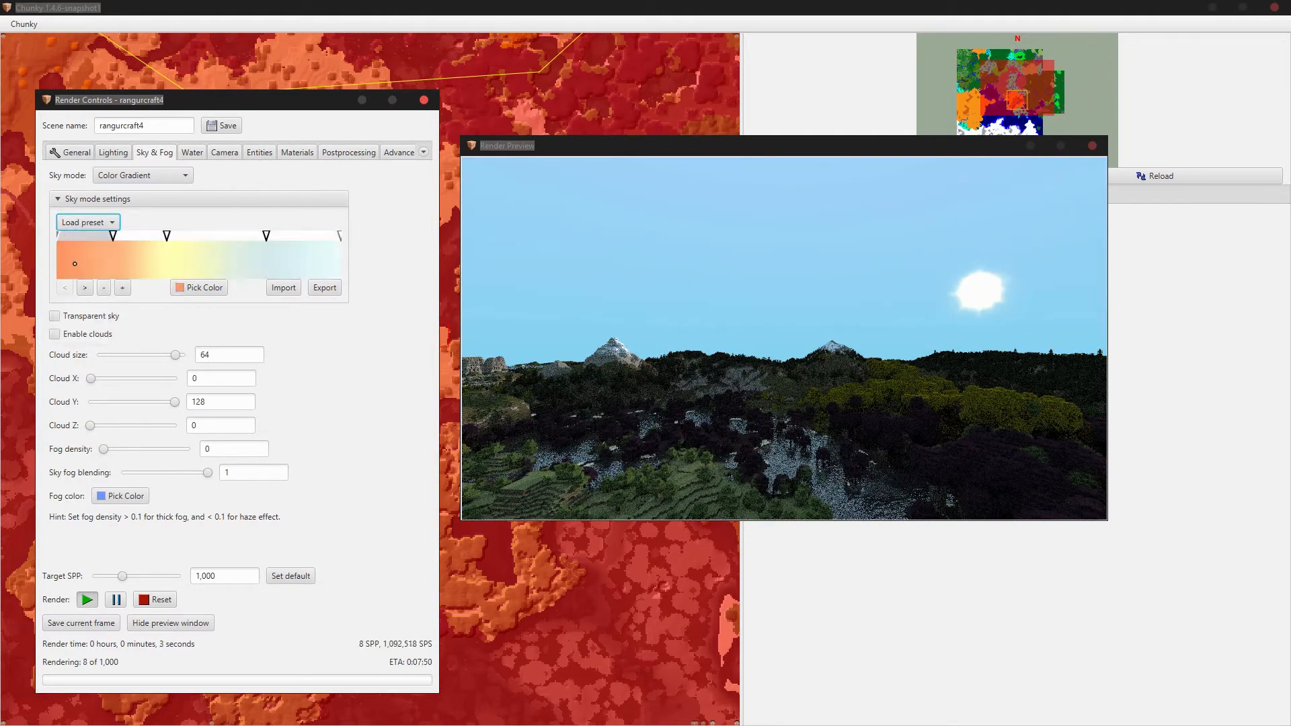
- Add a color stop between the gradient's yellow and light blue stops, and move the yellow stop closer to the orange
click(221, 266)
click(122, 288)
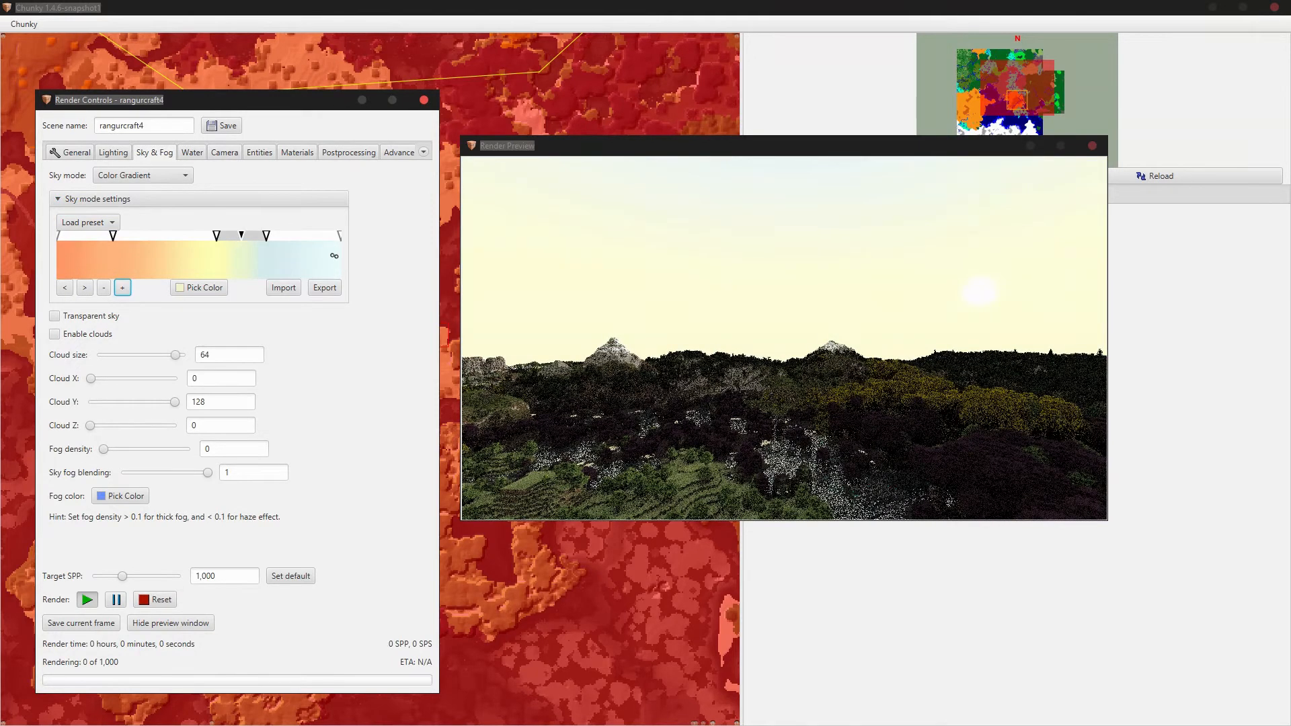
drag(216, 236, 161, 235)
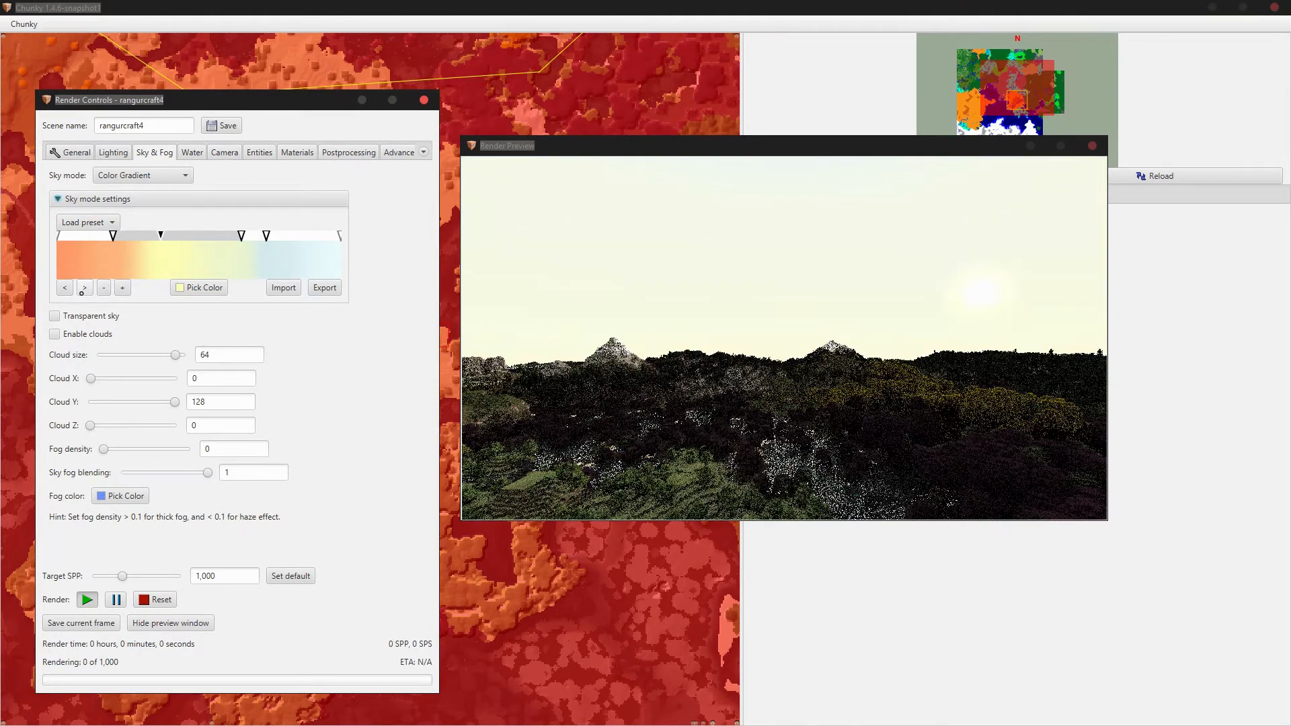
- Recolor the yellow gradient stop to dark blue #0B149F and save the color
click(180, 288)
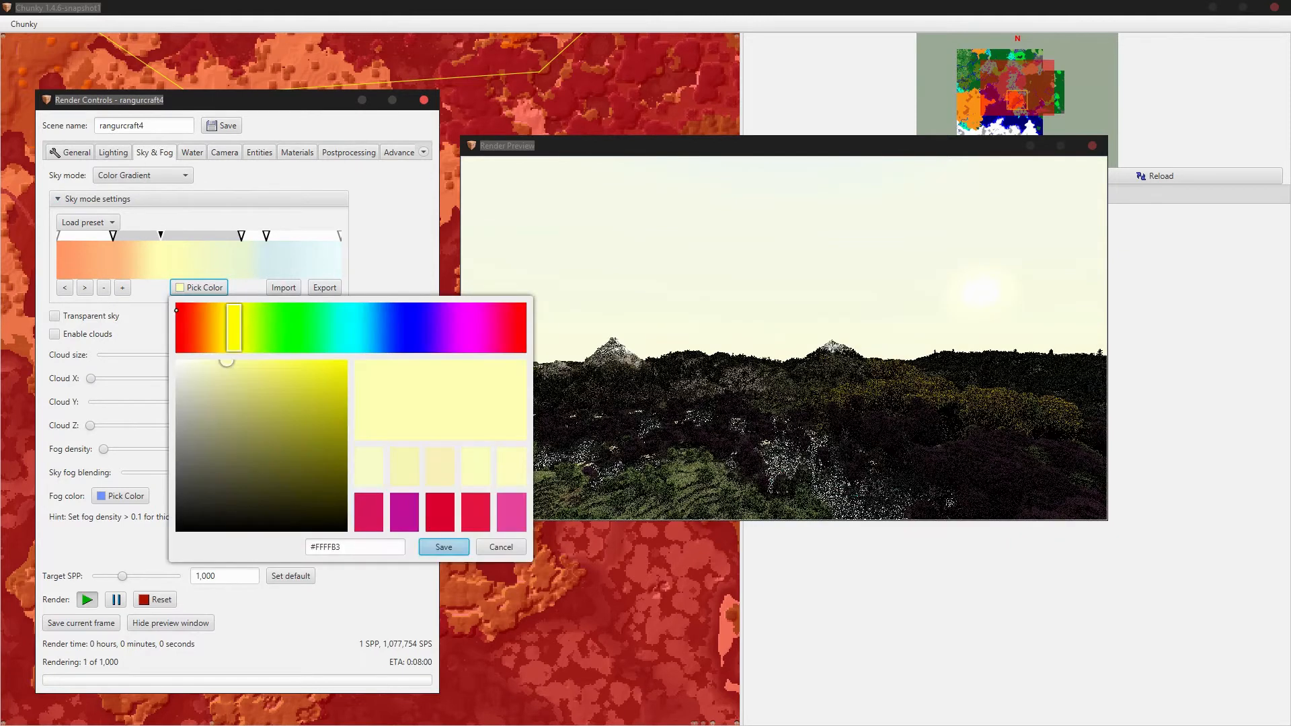
click(406, 328)
click(315, 383)
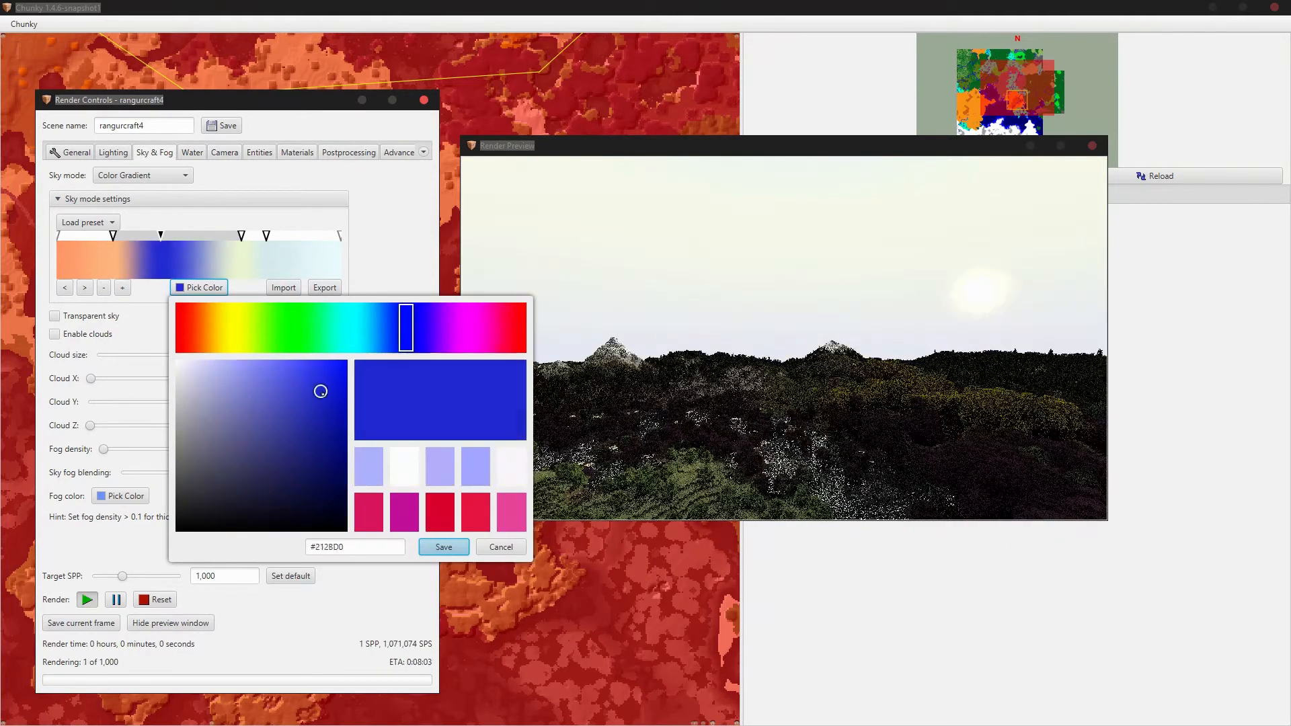
click(335, 425)
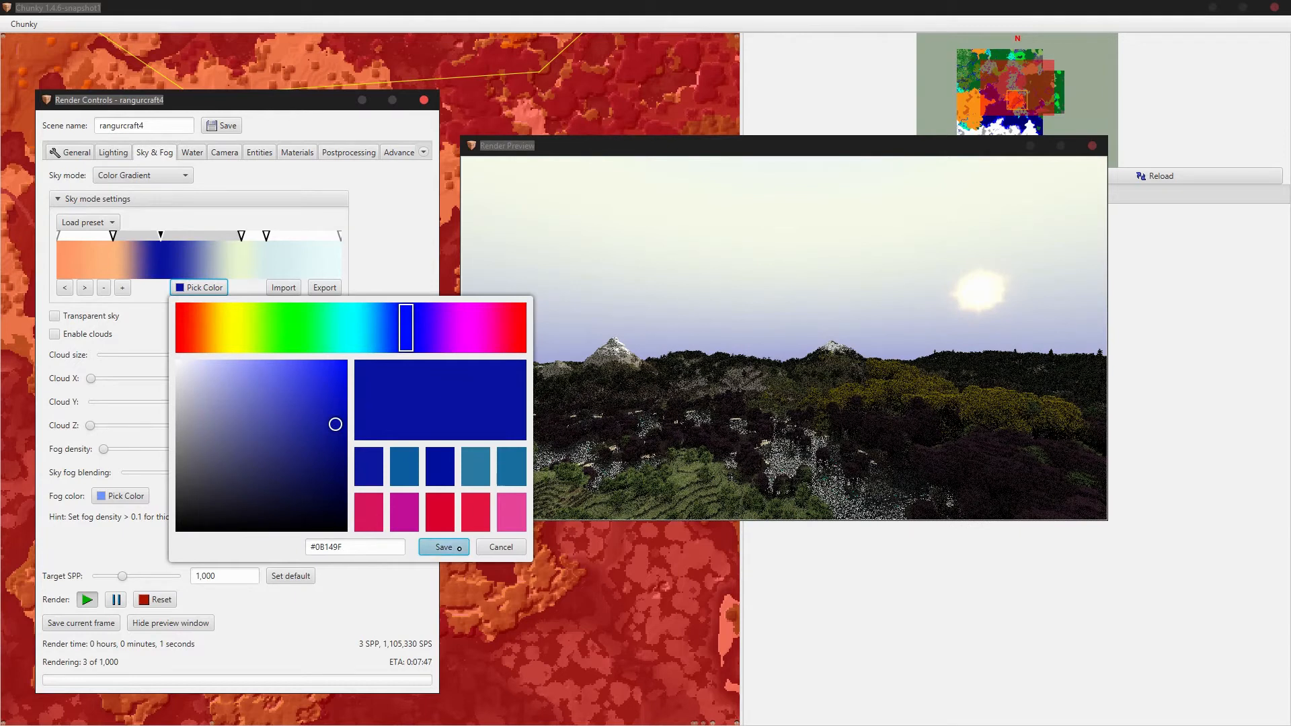
click(460, 549)
- Move the dark blue stop close to the orange start of the sky gradient
drag(771, 325, 754, 345)
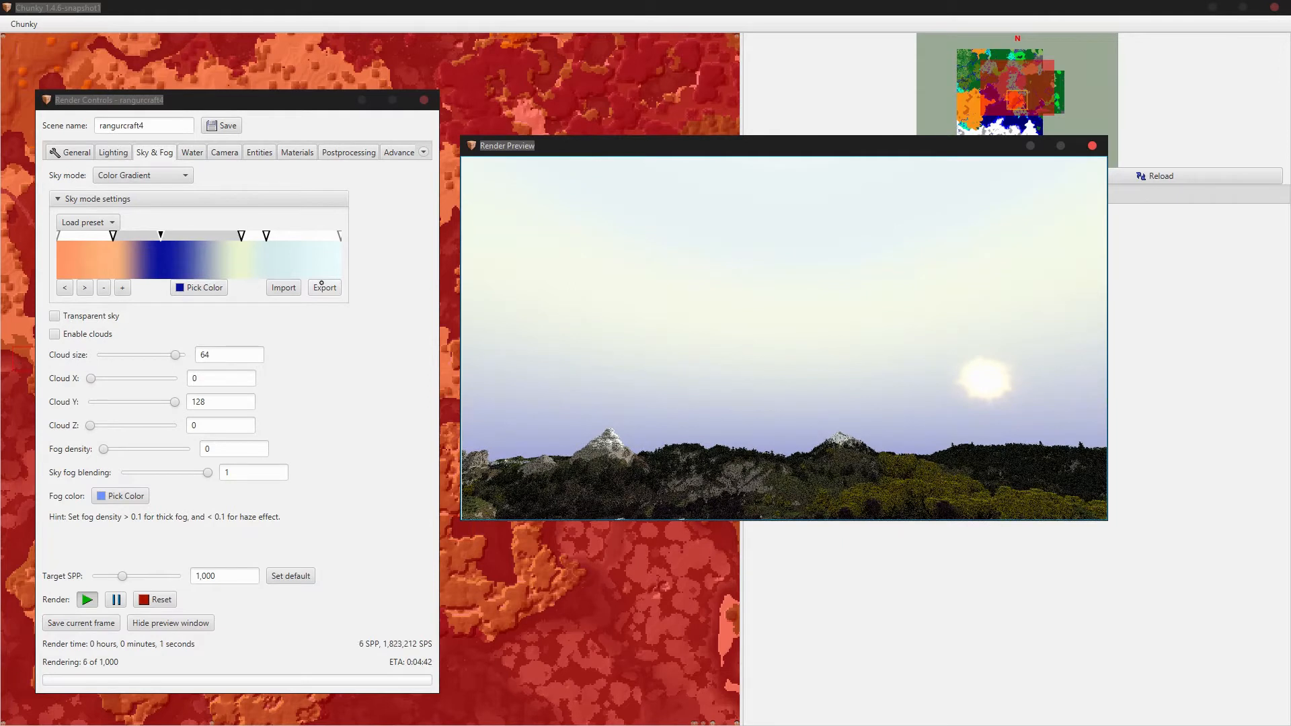
drag(161, 236, 23, 244)
drag(116, 235, 86, 236)
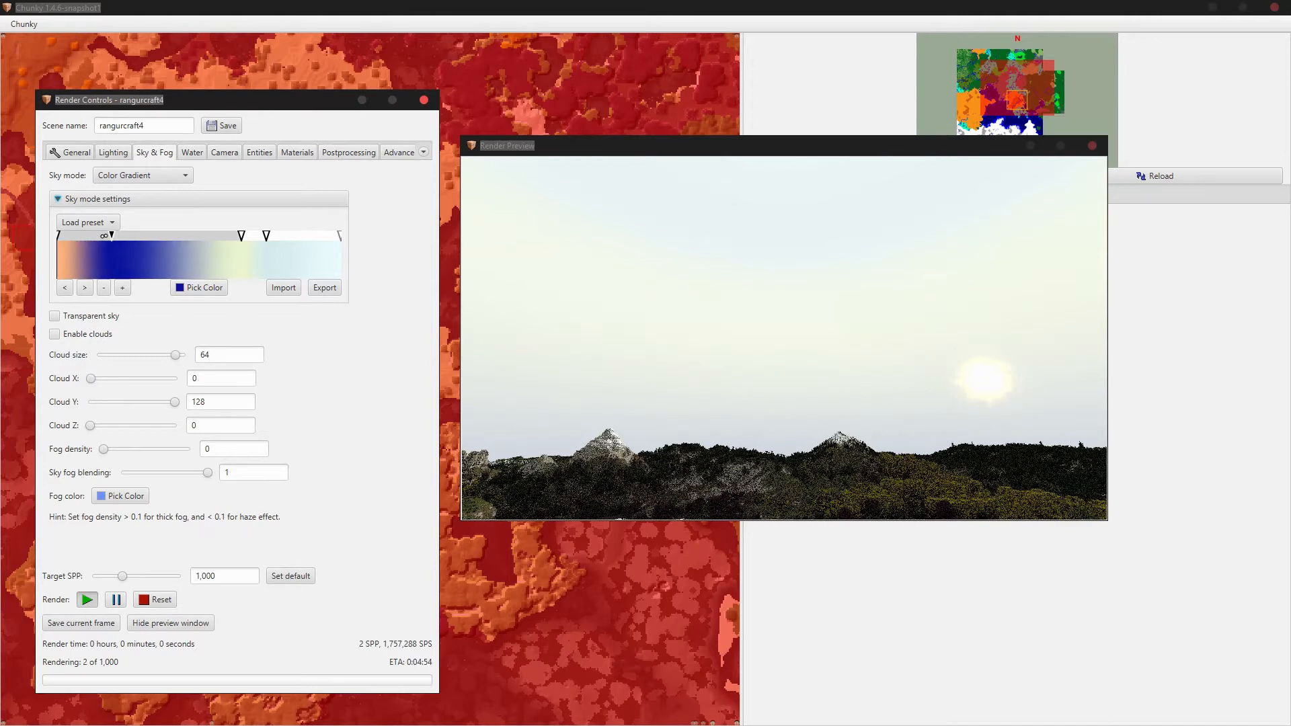
- Move the pale yellow-green stop to the far end of the gradient and check the sky from several camera angles
click(804, 298)
drag(805, 298, 829, 304)
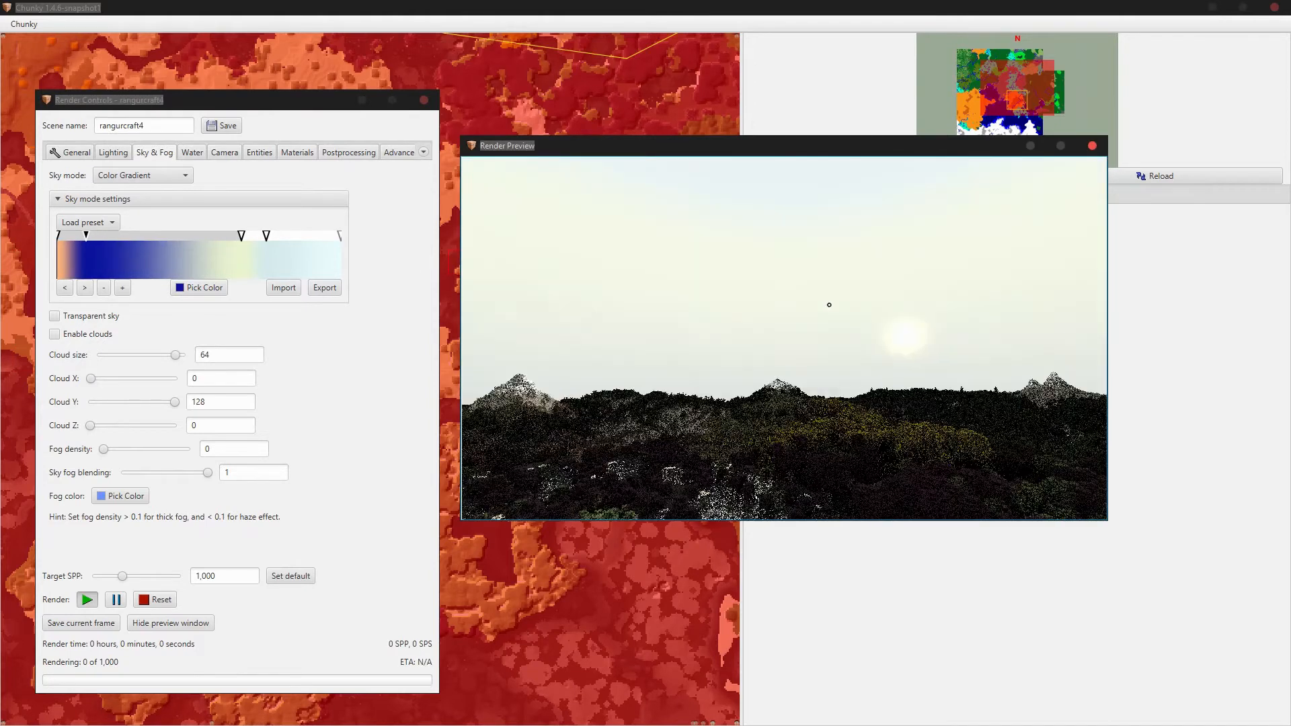
drag(244, 236, 386, 243)
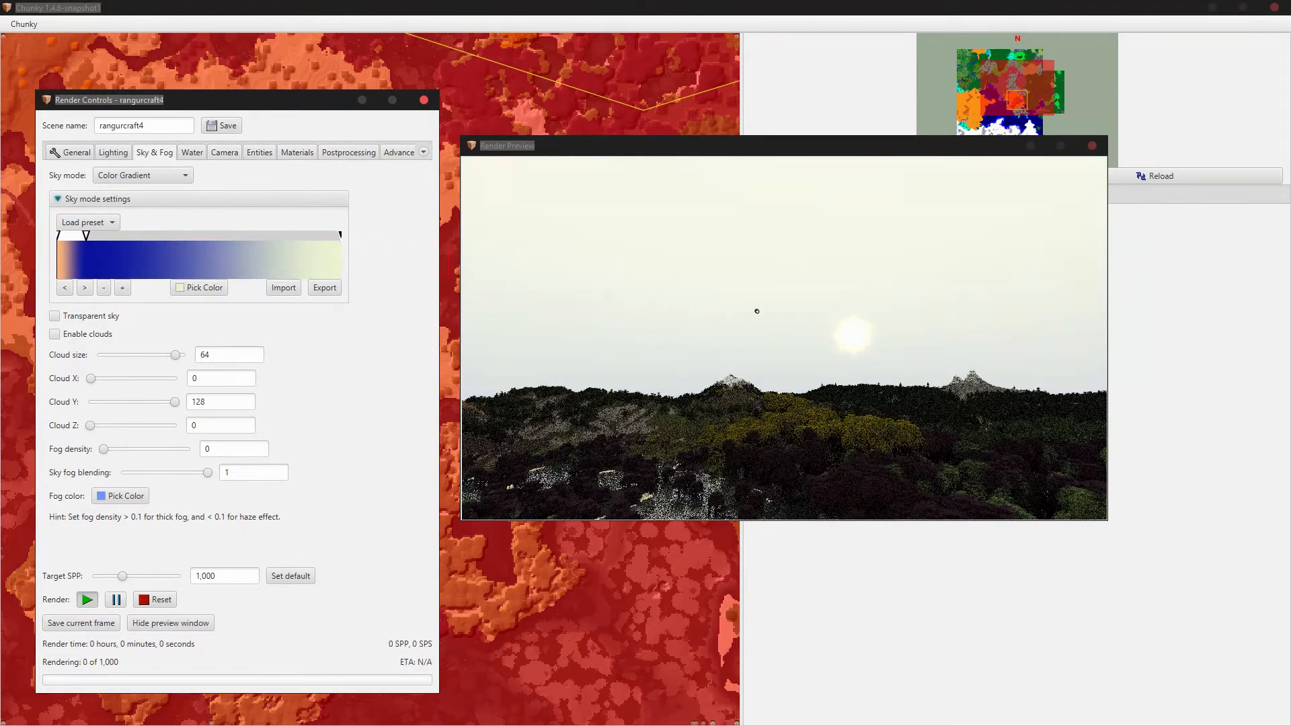
mouse_move(758, 310)
mouse_down()
mouse_move(753, 286)
mouse_move(752, 330)
mouse_up()
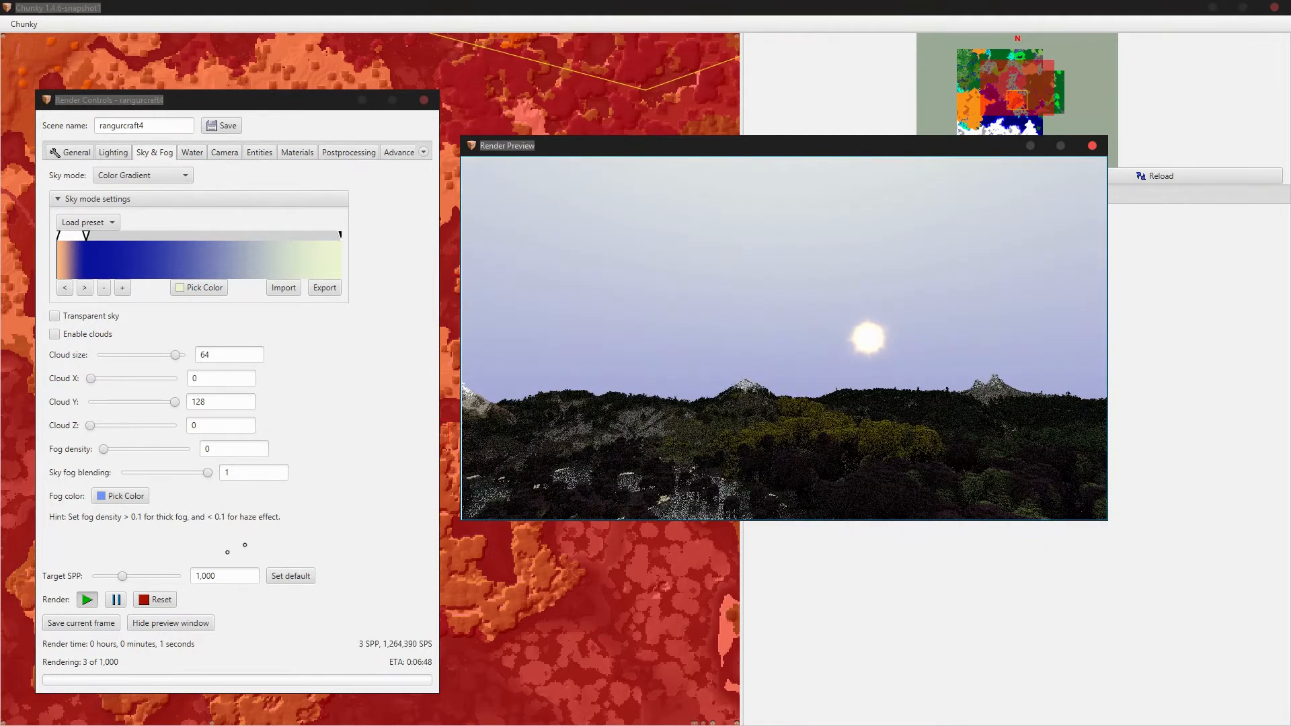
drag(910, 353, 888, 374)
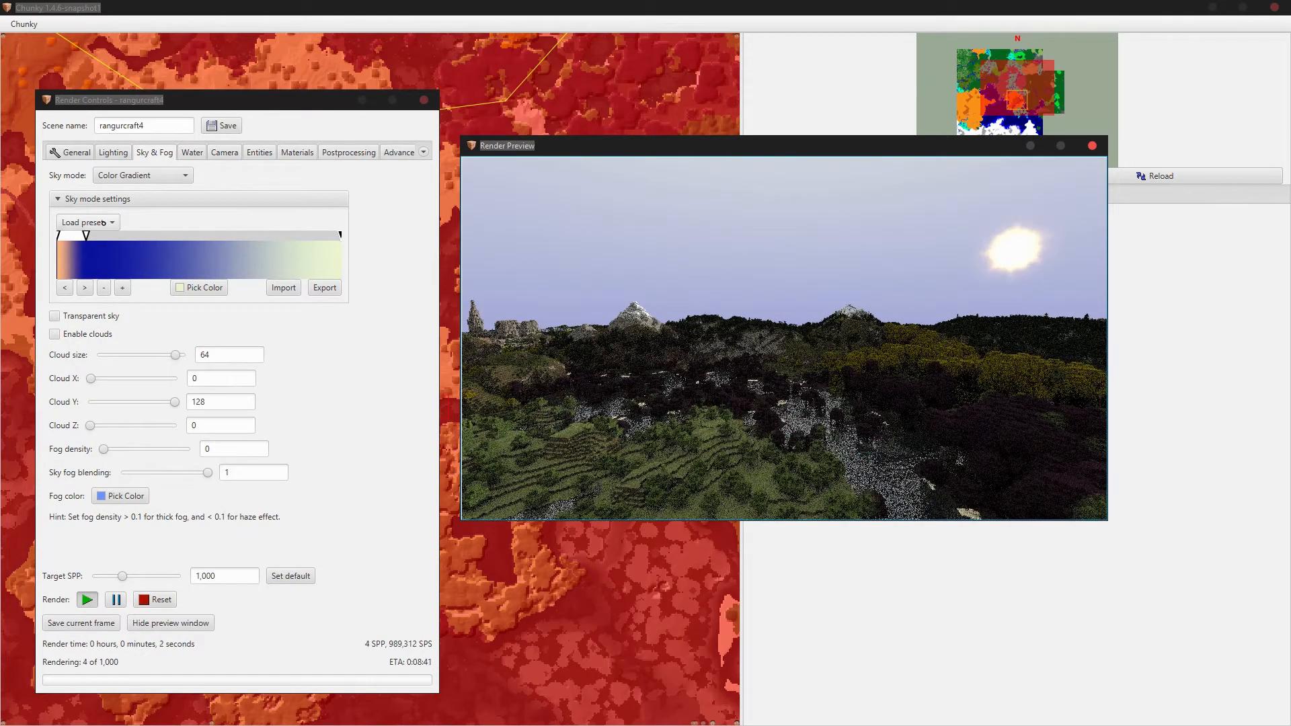
- Load the Overcast and Mountain sky gradient presets in turn, and apply The End preset
click(86, 222)
click(98, 293)
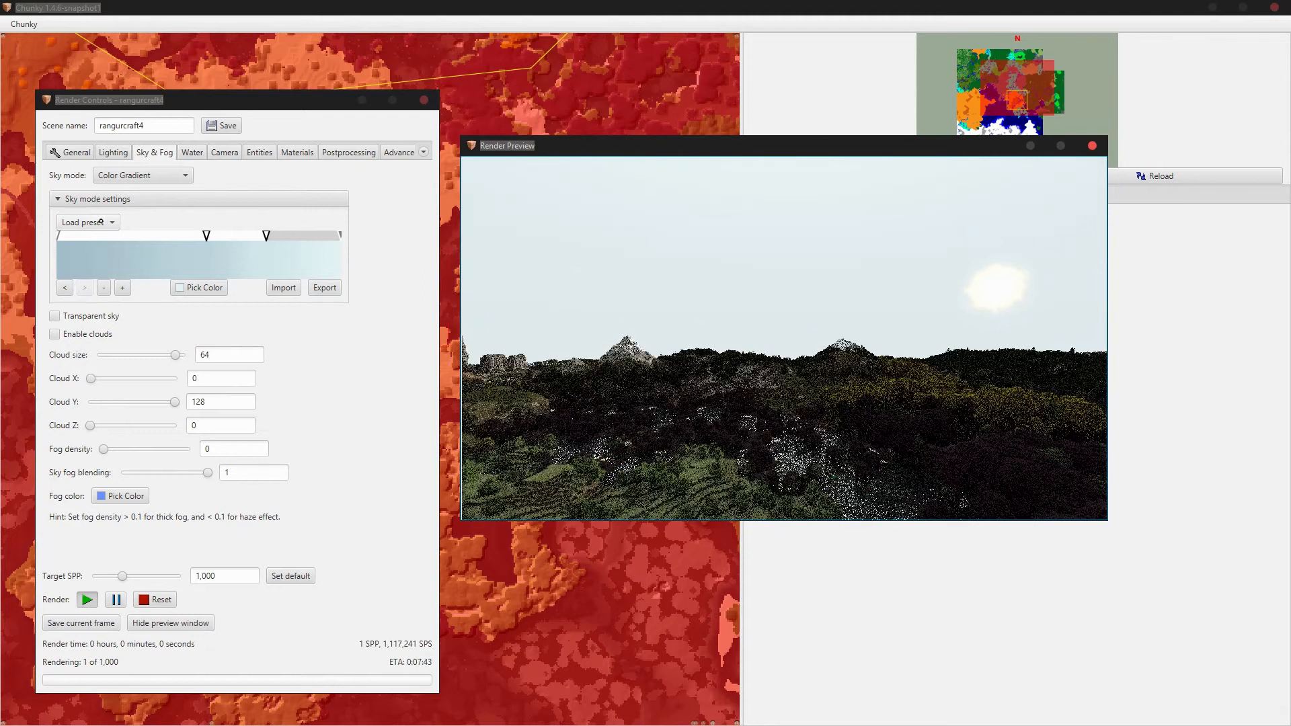
click(84, 223)
click(82, 276)
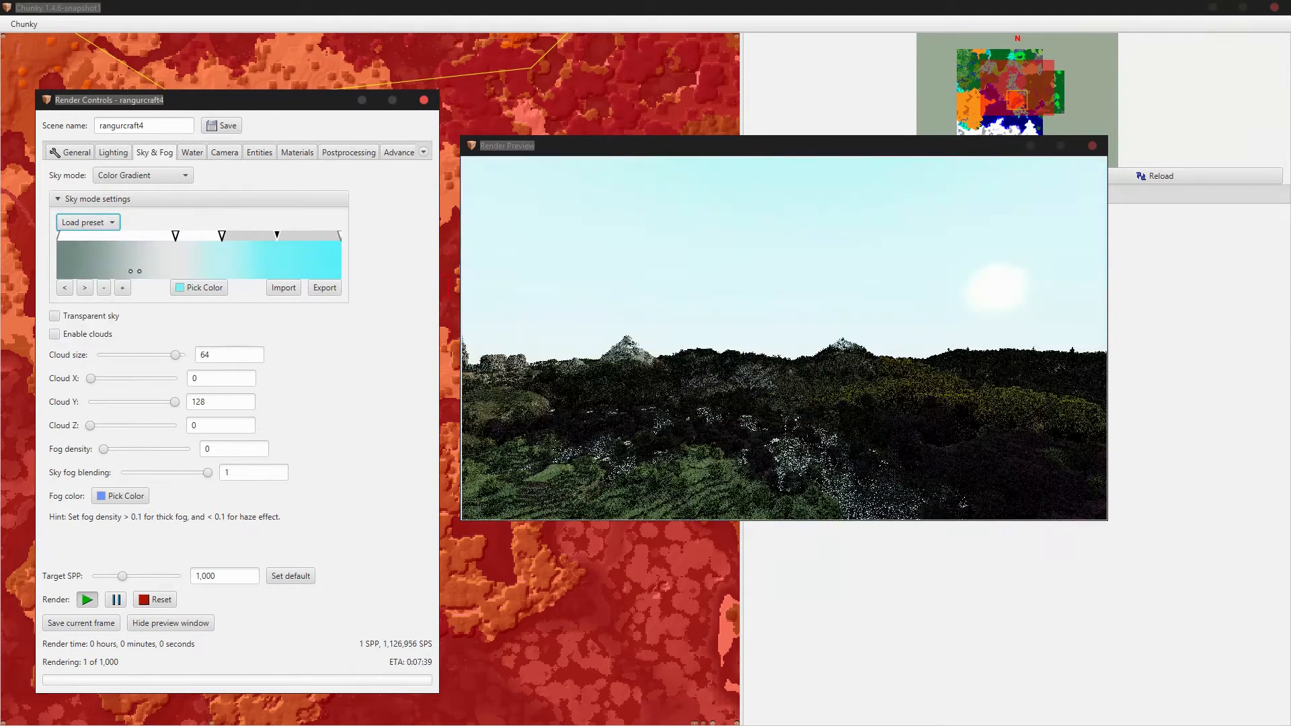
click(91, 223)
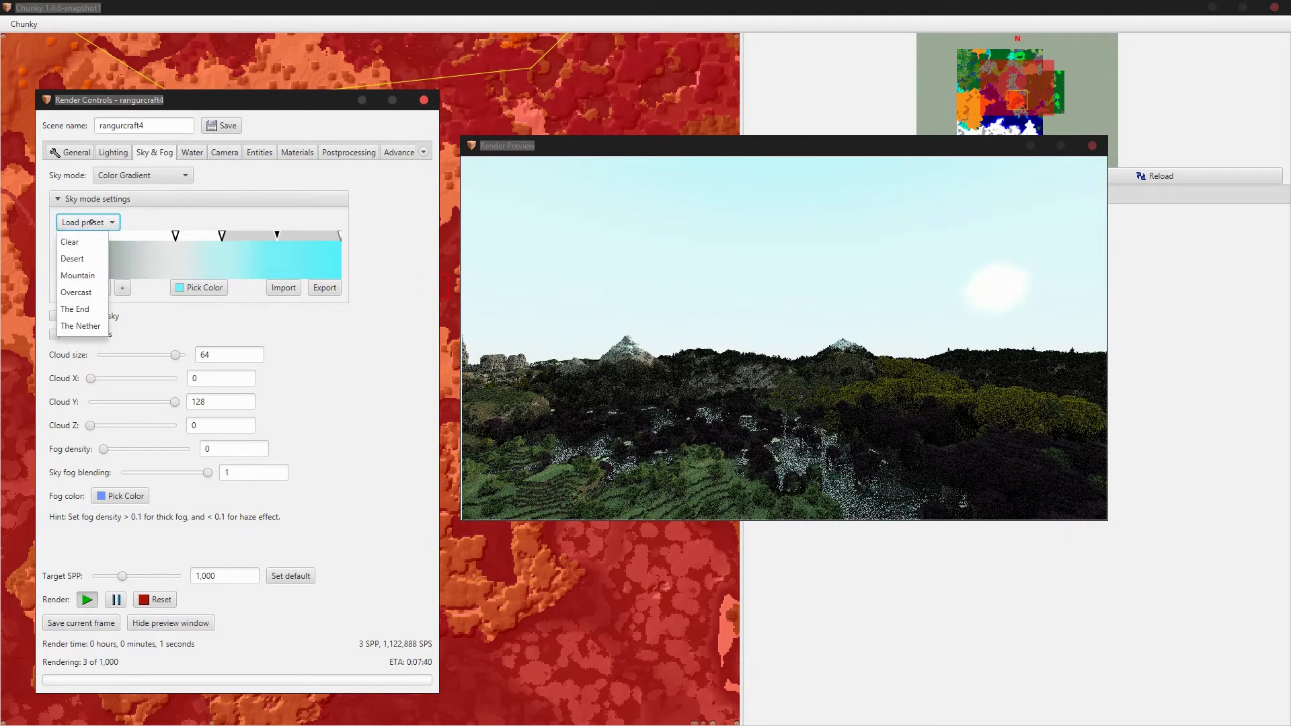
click(79, 310)
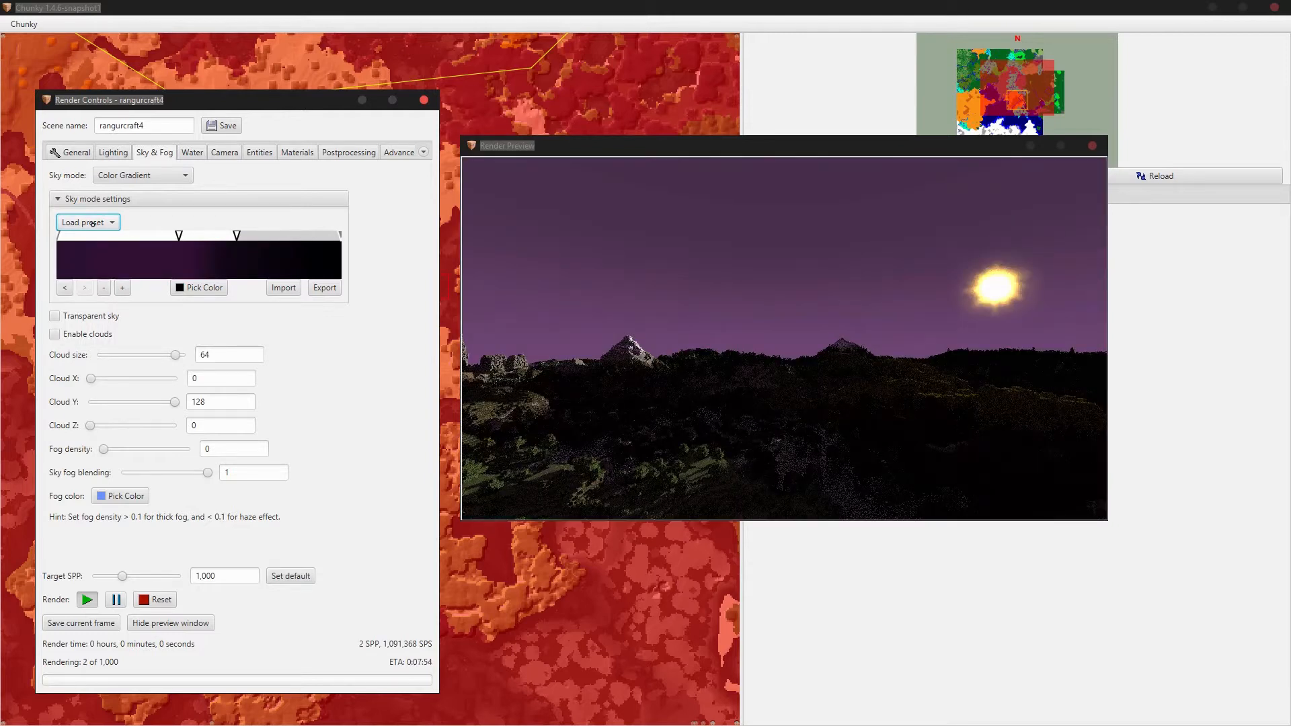
- Leave the gradient presets as they are and switch the sky mode to Skymap (panoramic)
click(93, 223)
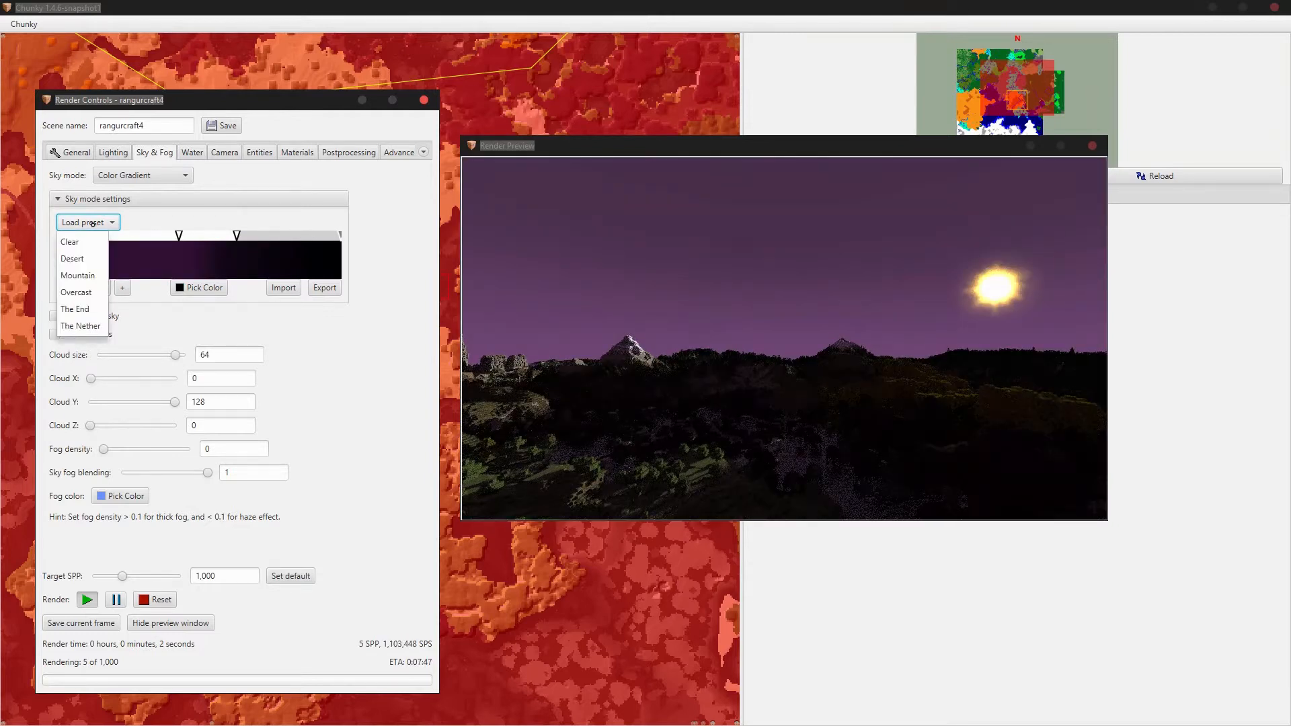
click(219, 189)
click(152, 175)
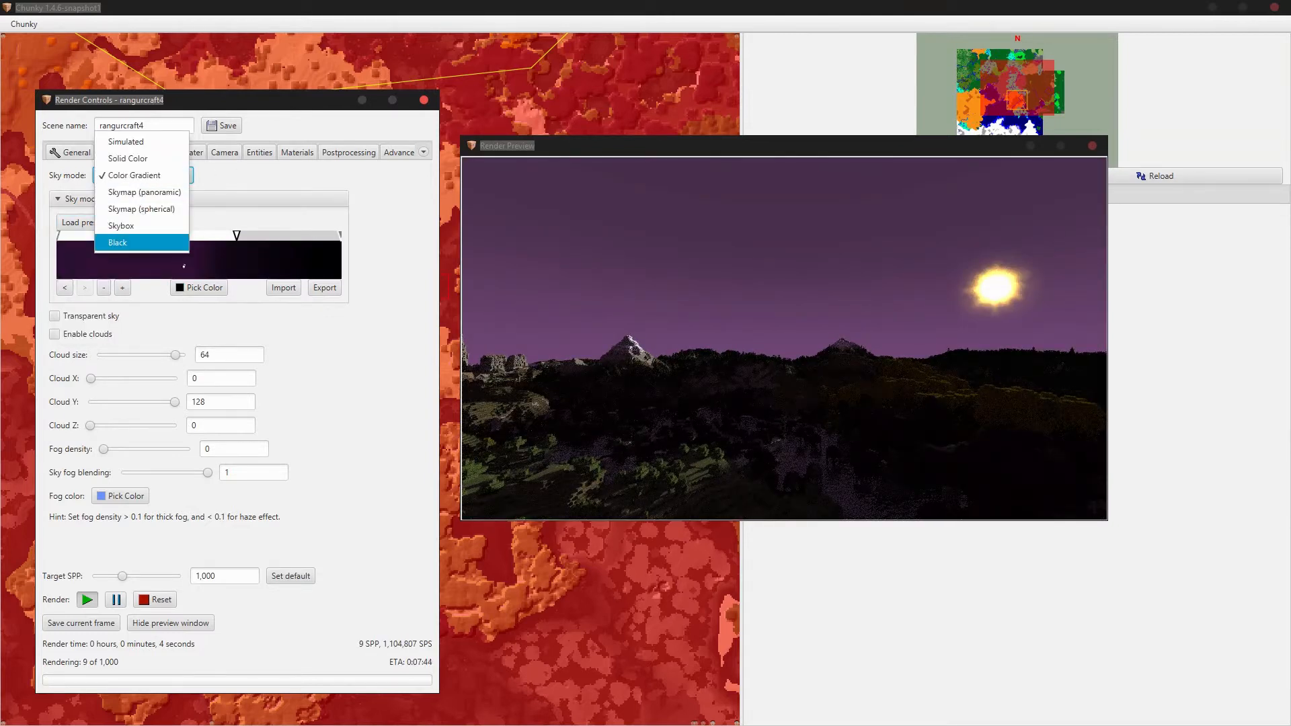
click(156, 193)
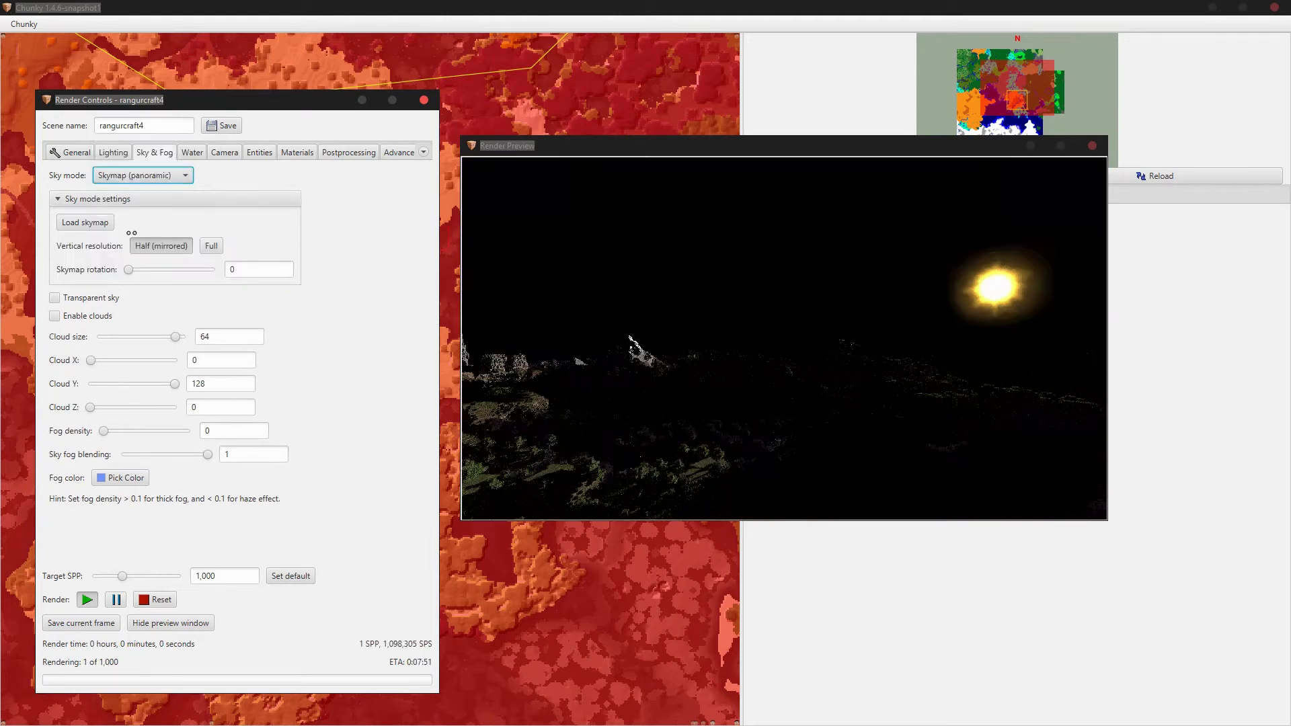
- Start loading a skymap and browse to the Pictures folder on drive F:
click(84, 222)
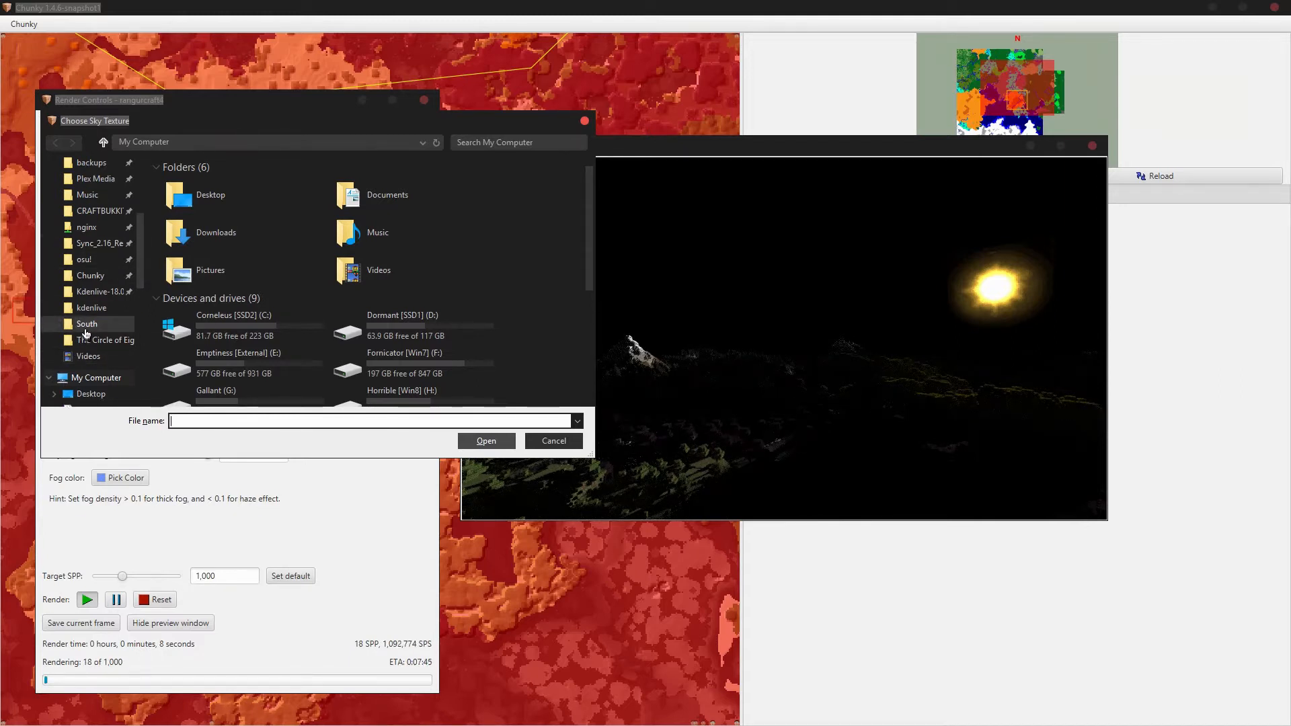
drag(185, 124, 449, 139)
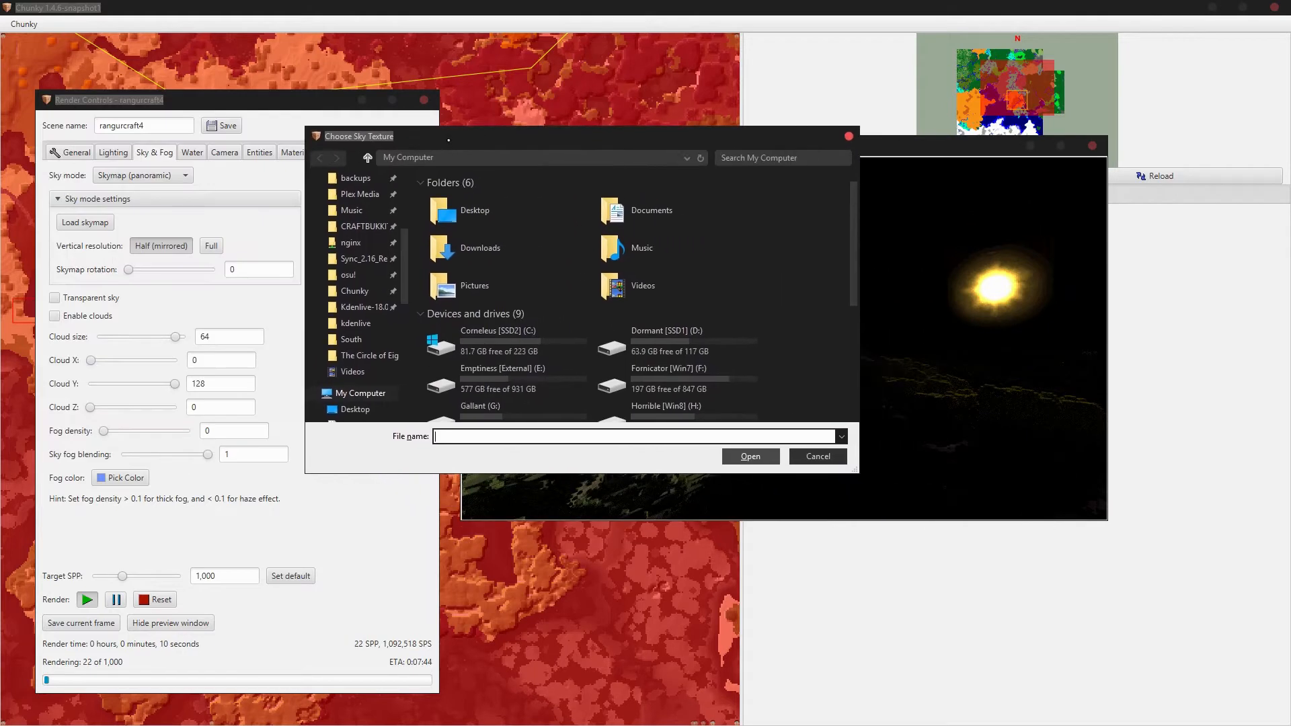
scroll(355, 242, up, 1)
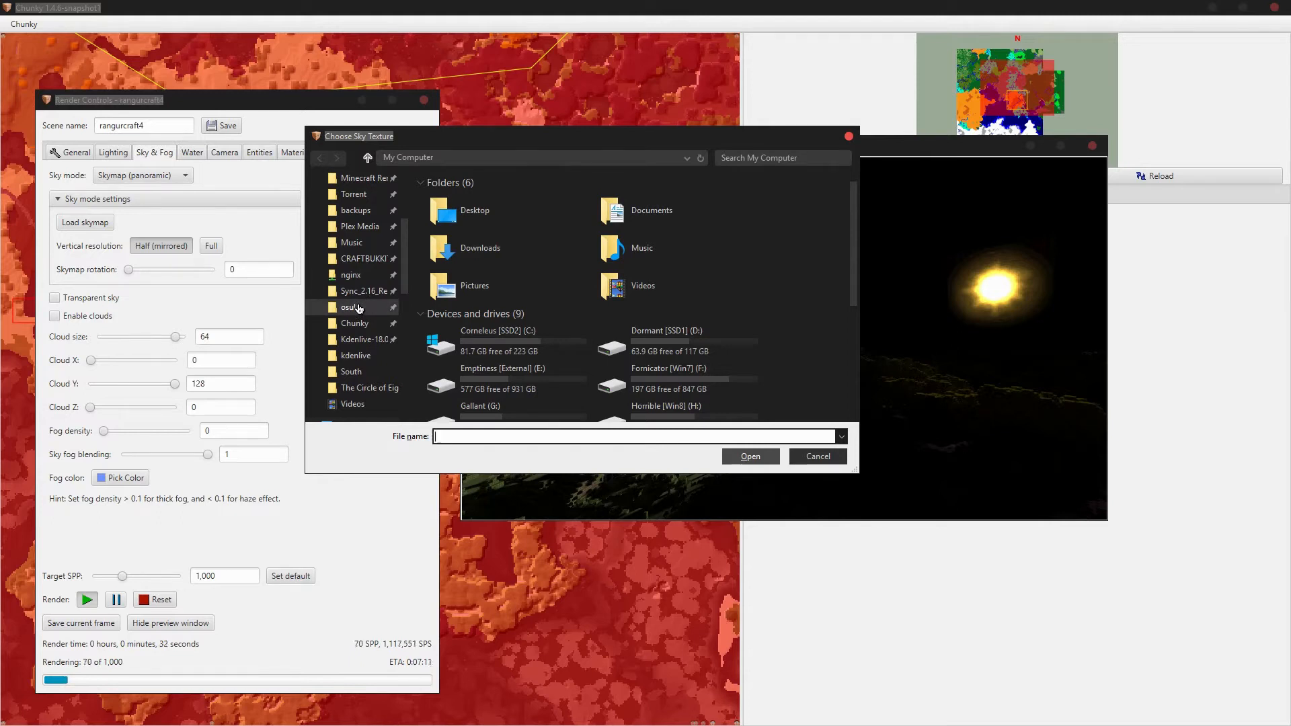
scroll(351, 362, down, 3)
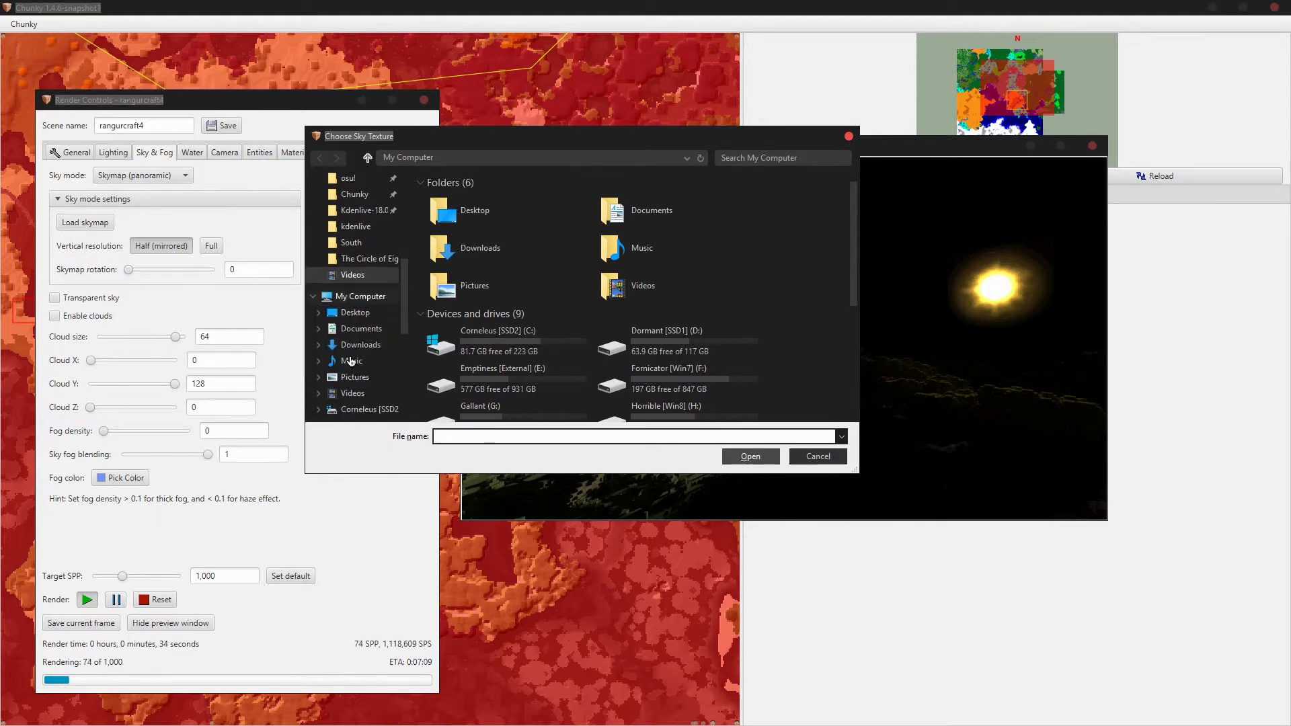
click(354, 377)
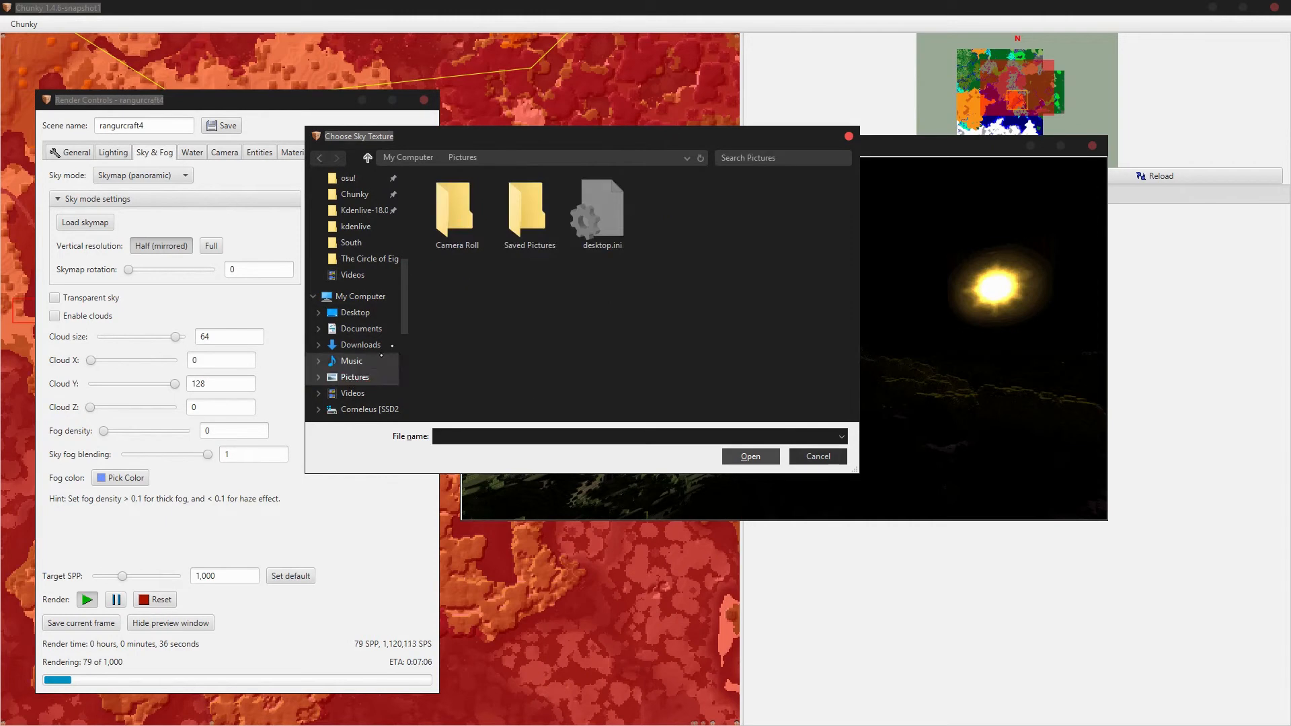
scroll(343, 290, up, 5)
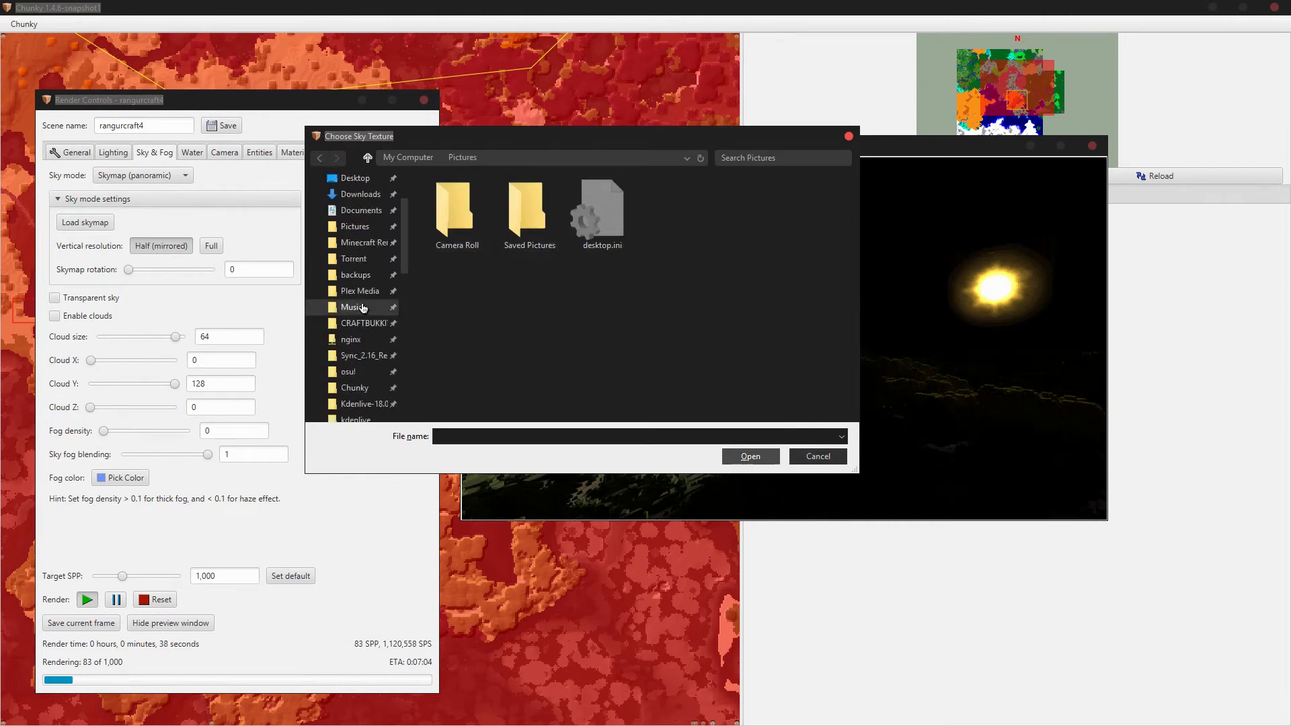
click(354, 226)
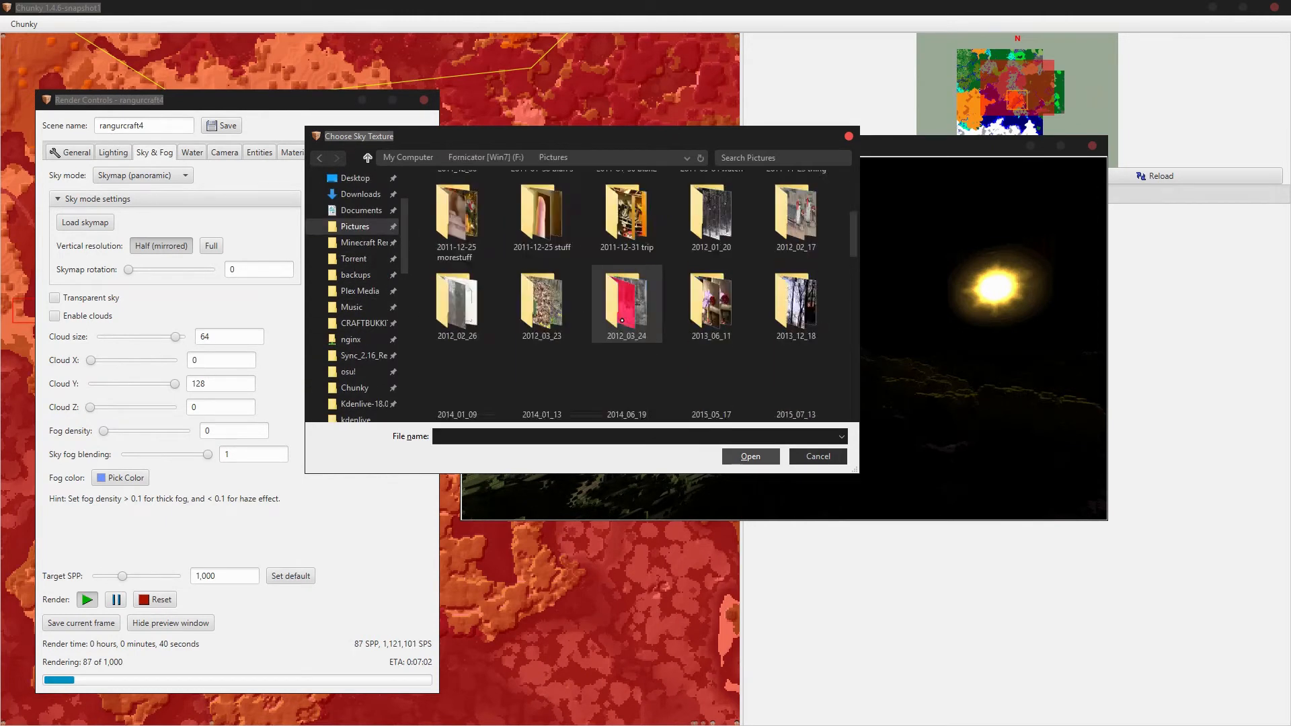
- Load Skymap_godrays_gen2.jpg from the Skymaps folder as the panoramic sky texture
scroll(620, 319, down, 3)
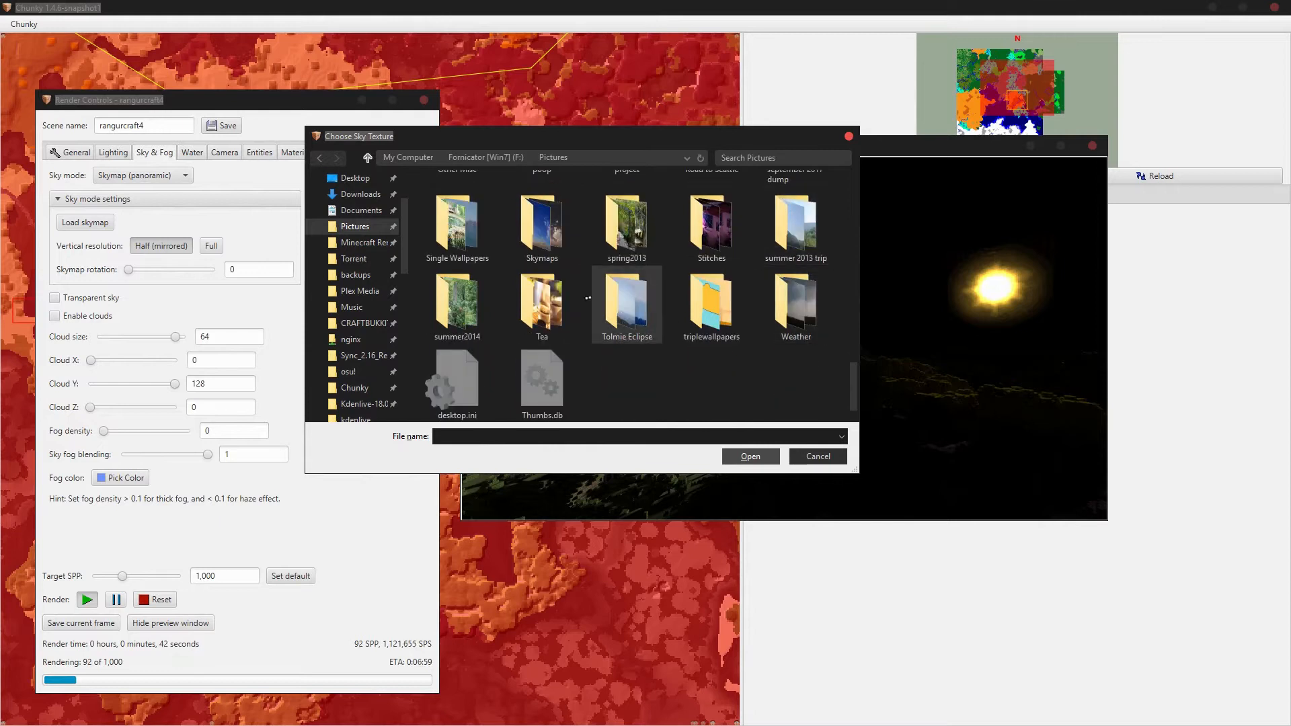
scroll(615, 288, up, 2)
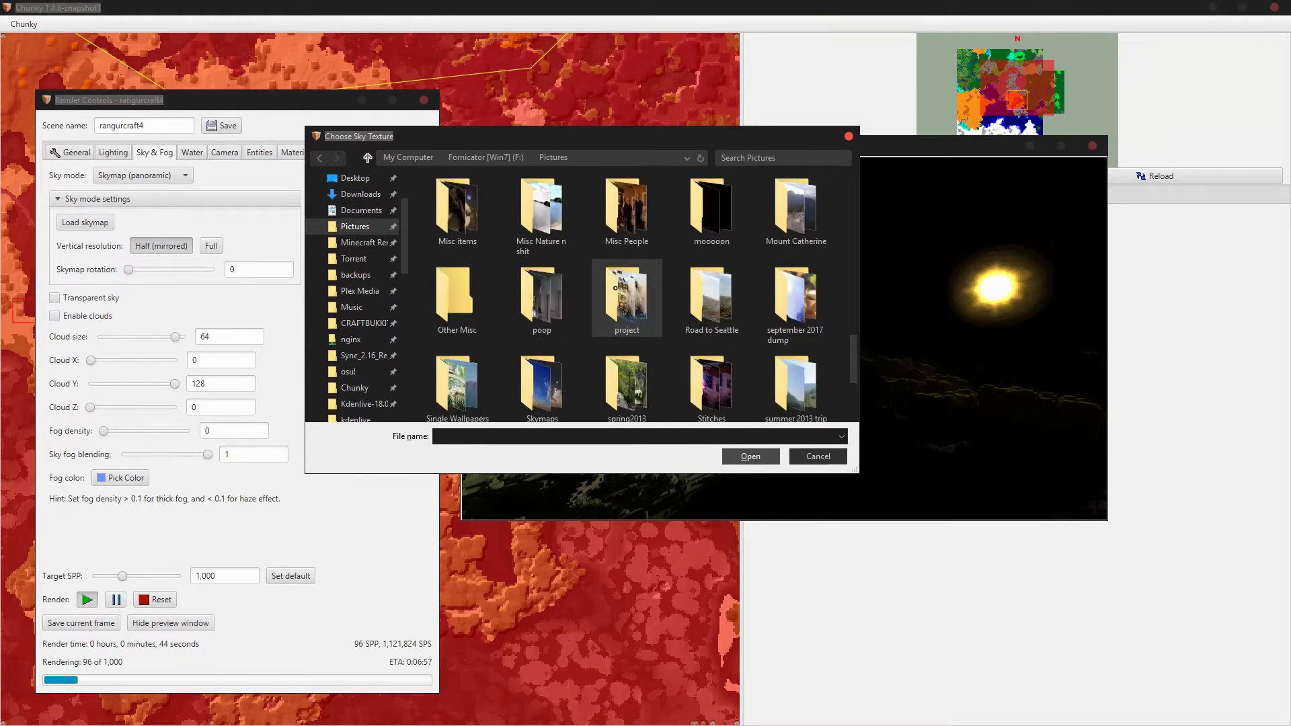
scroll(615, 287, down, 1)
double_click(538, 300)
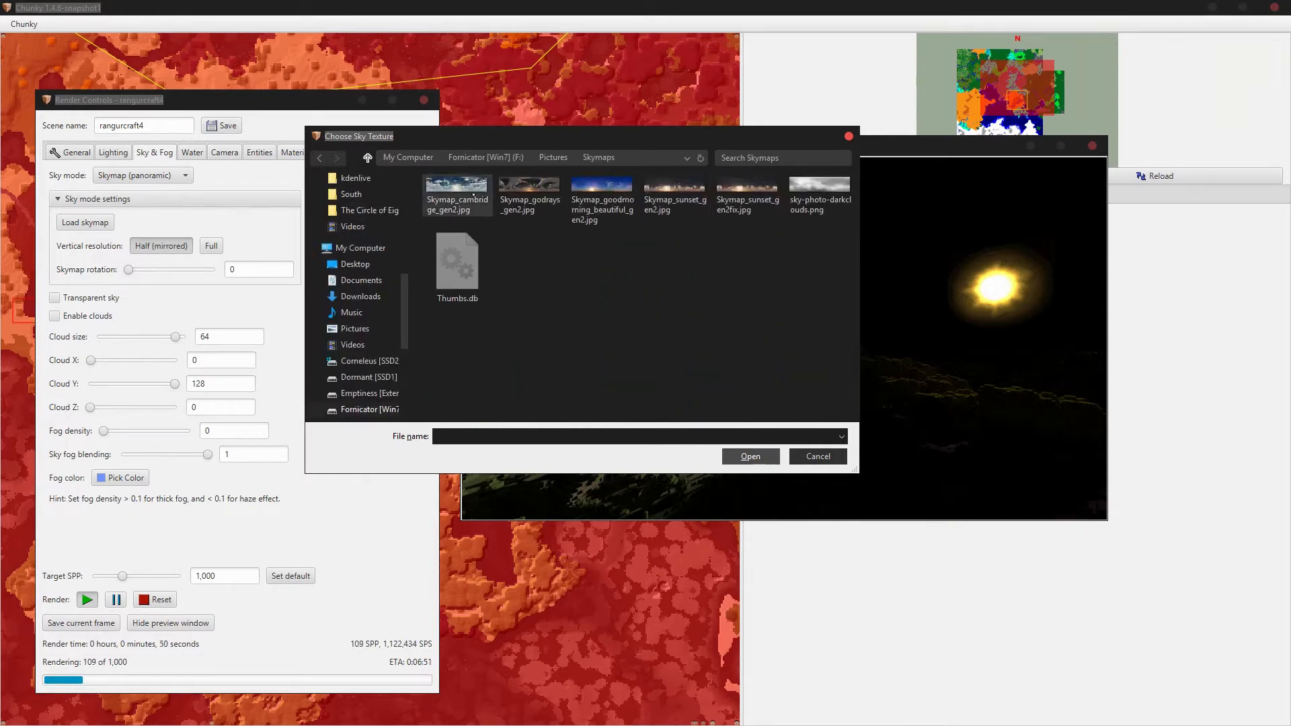
click(537, 189)
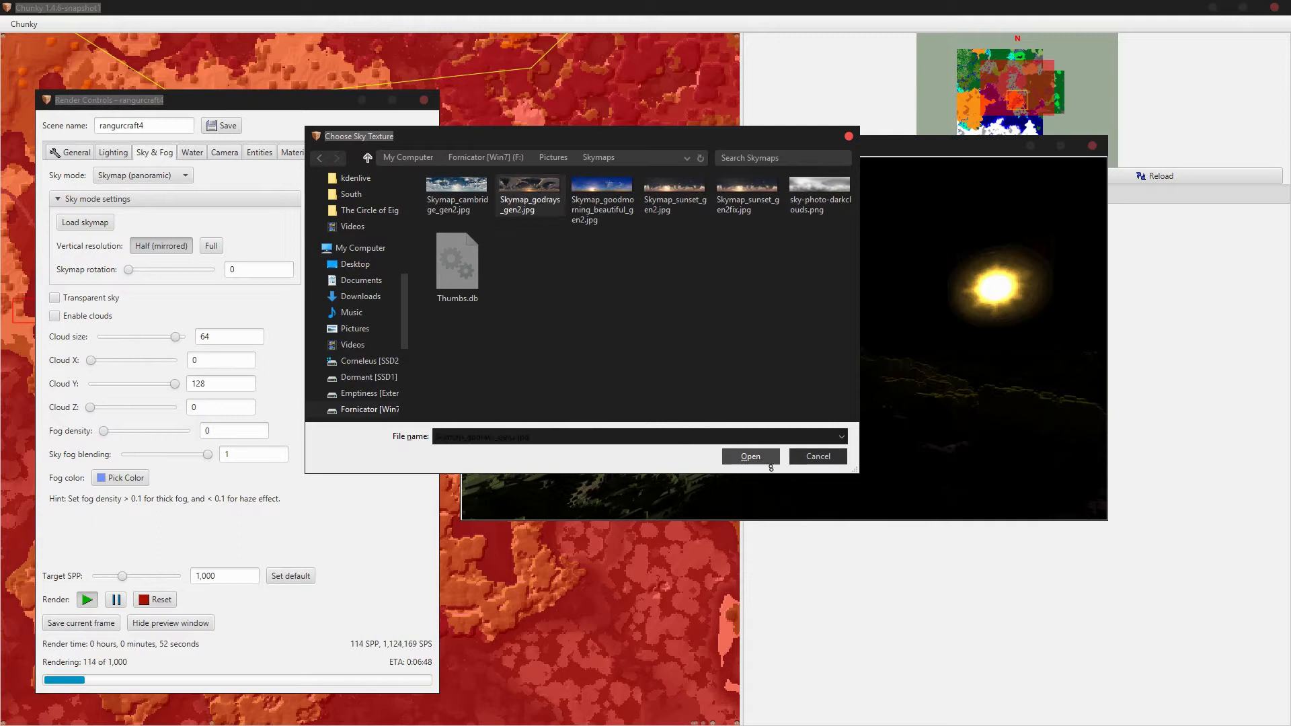
click(771, 462)
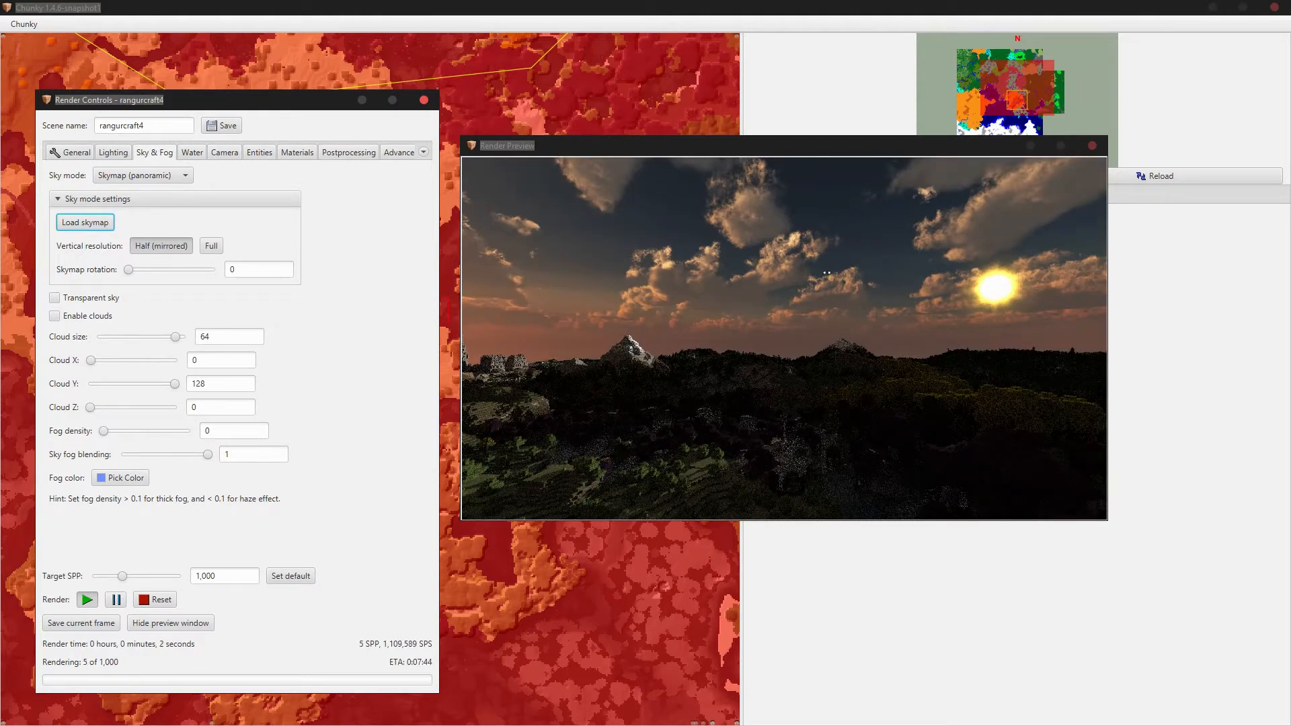
- Rotate the skymap to 231.429 and align the sun with its bright spot at azimuth 51.843 and altitude 5.44
drag(131, 271, 185, 267)
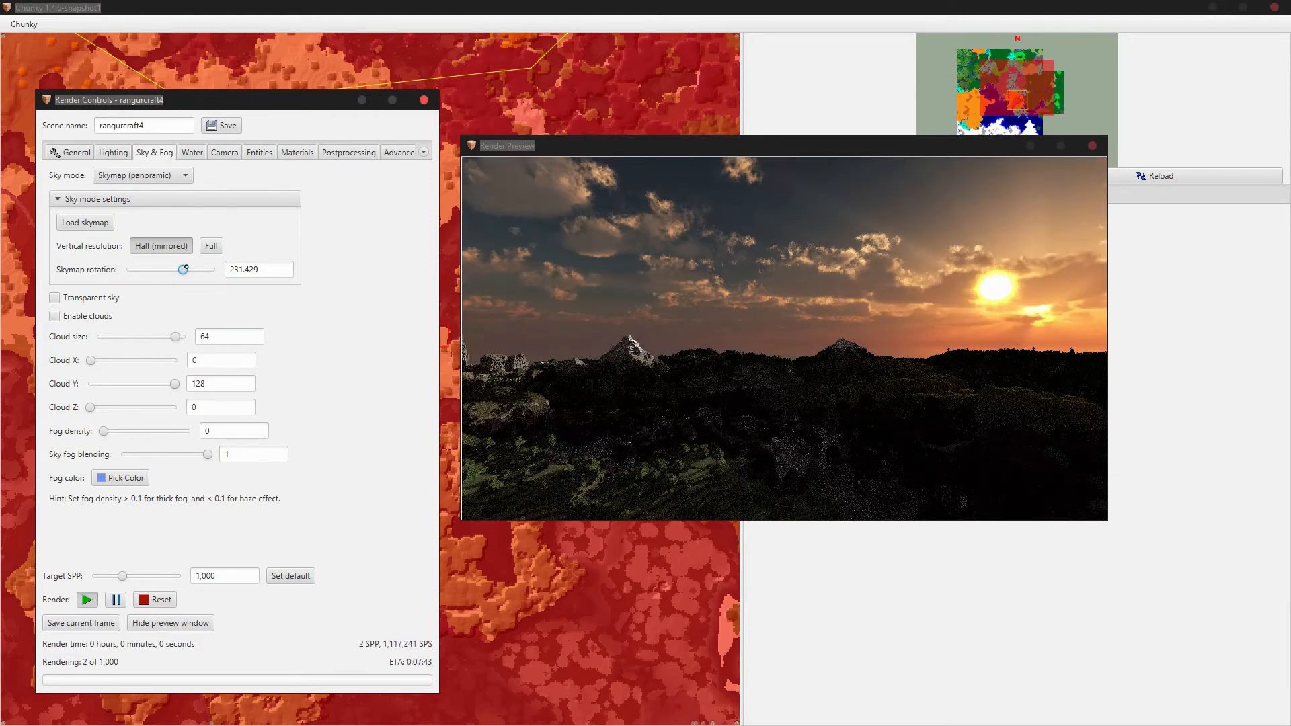
click(113, 152)
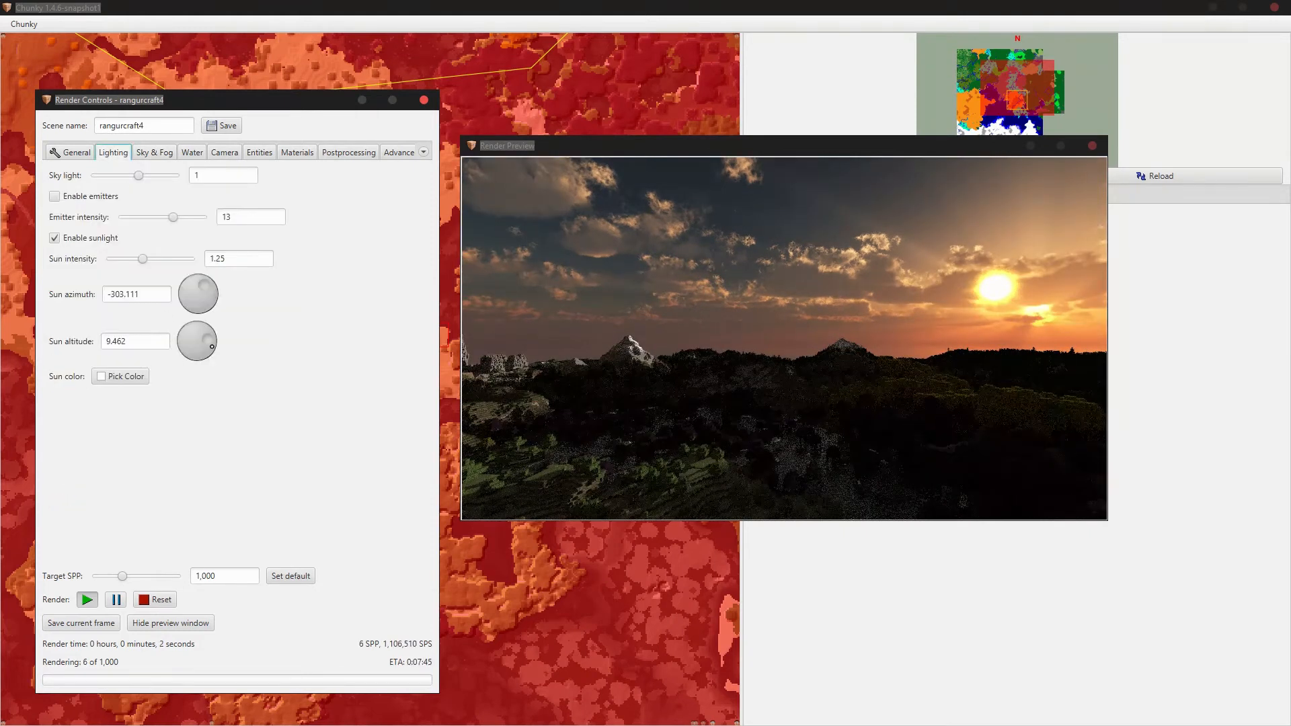
drag(212, 341, 212, 340)
drag(208, 289, 206, 285)
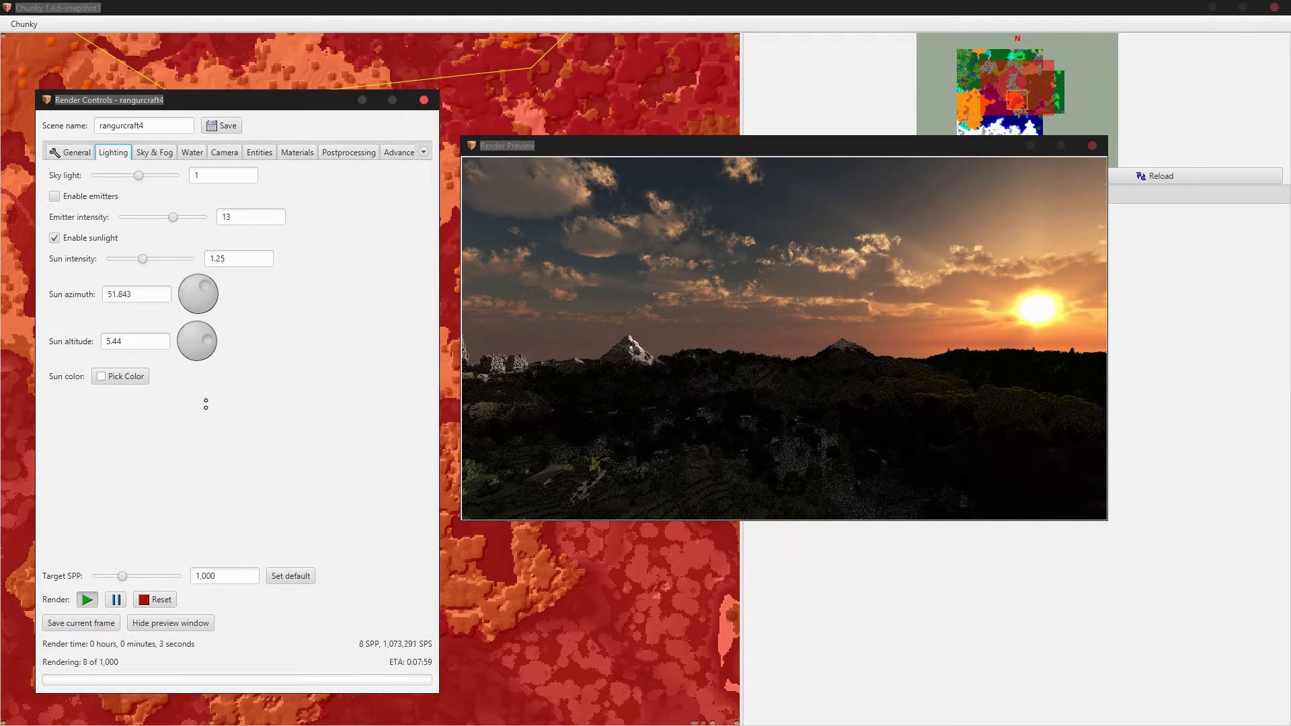
- Change the sun color to orange to match the sunset skymap and save the color
click(133, 377)
drag(136, 417, 131, 416)
drag(208, 461, 256, 449)
click(366, 635)
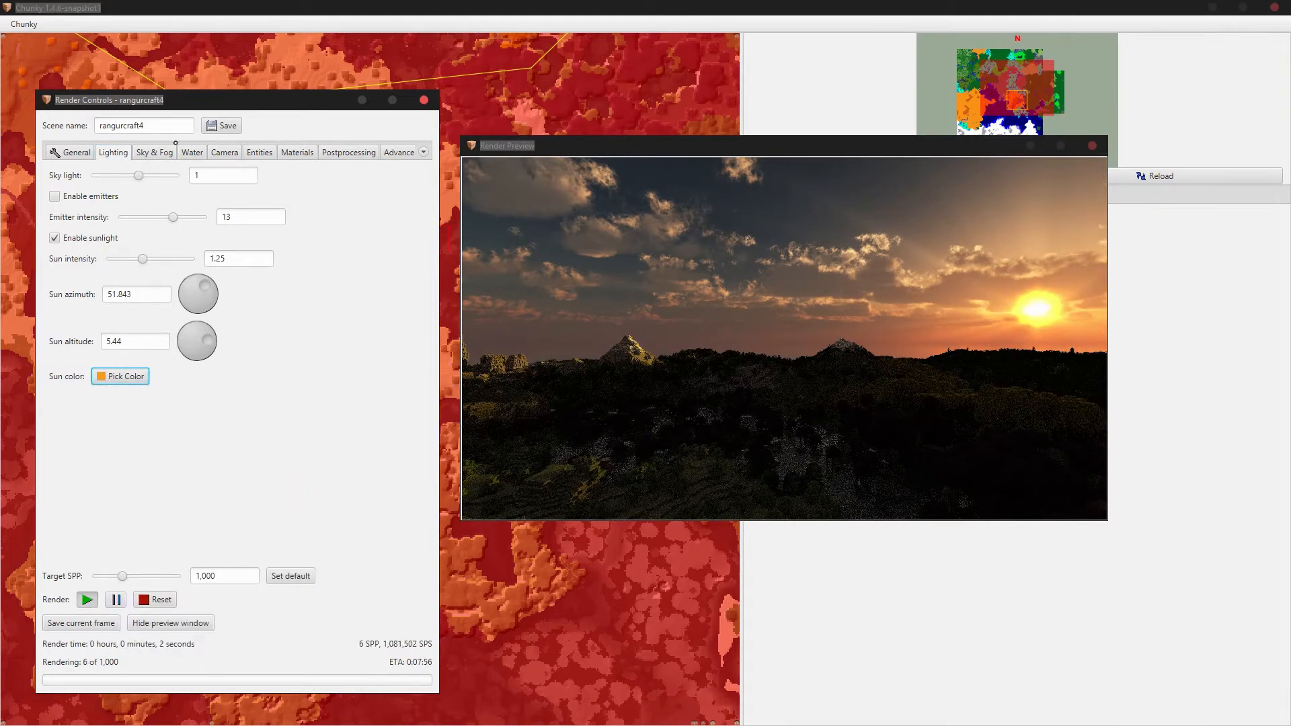
- Set the fog density to .01 in the sky and fog settings
click(169, 150)
drag(222, 433, 186, 433)
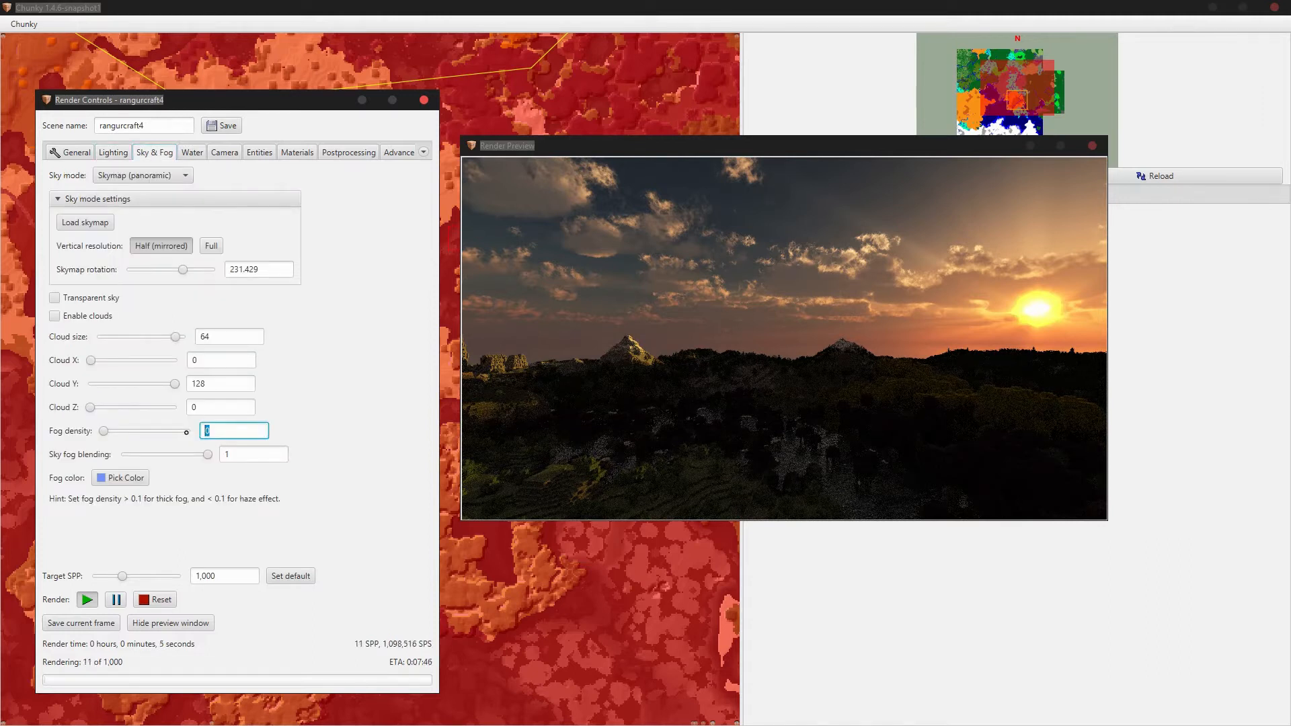
text(.01)
key(Return)
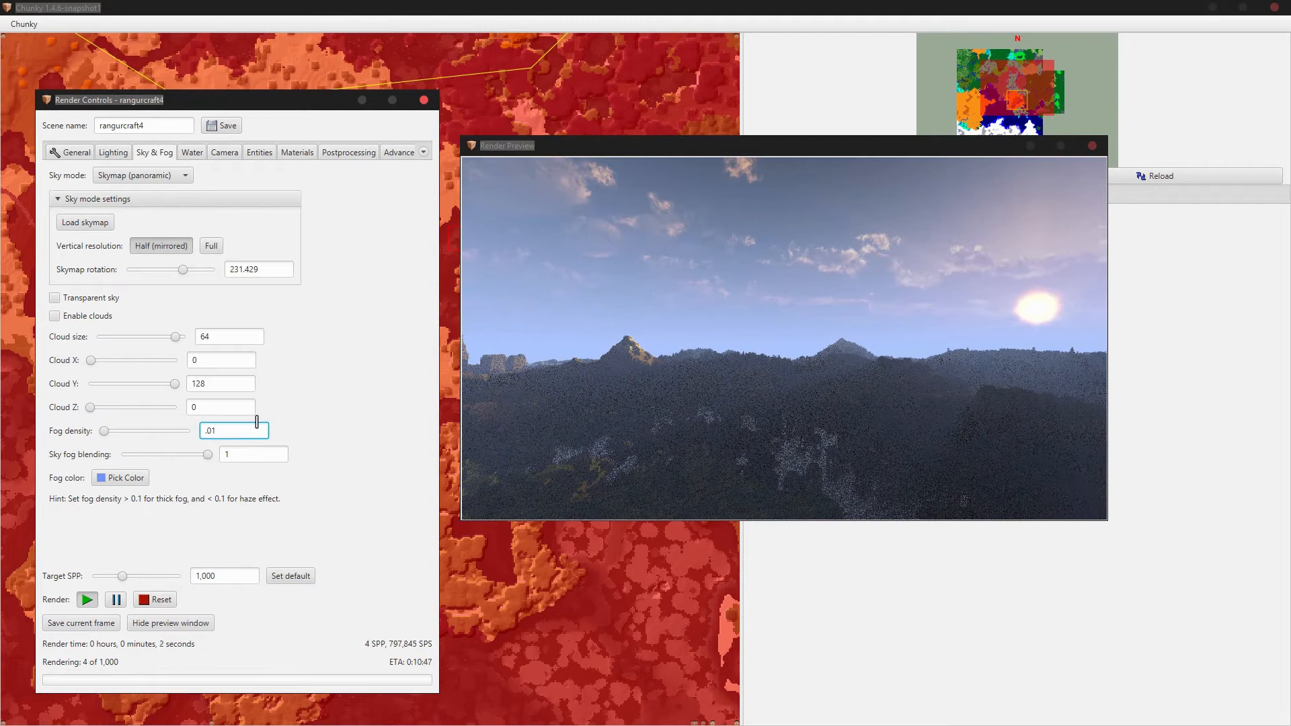
click(356, 438)
- Change the fog color to light orange #FFAB6D and save it
click(207, 454)
click(135, 477)
drag(109, 483, 122, 489)
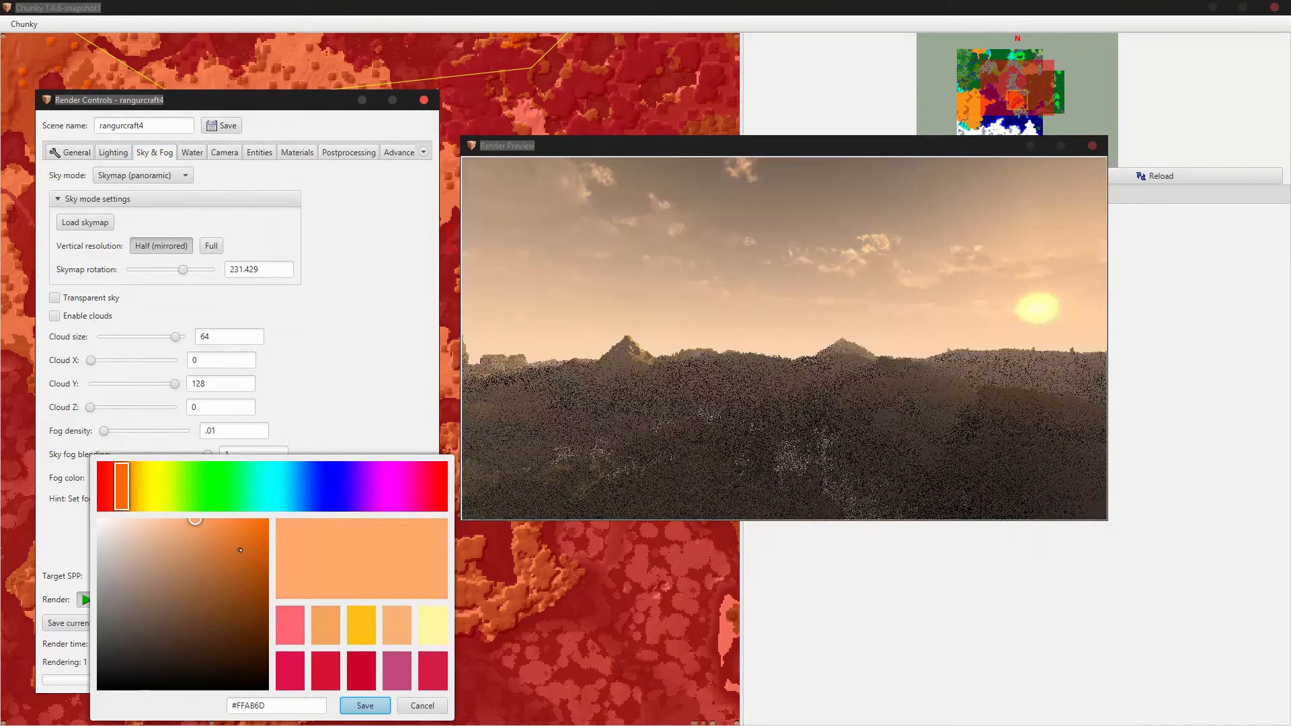
click(365, 706)
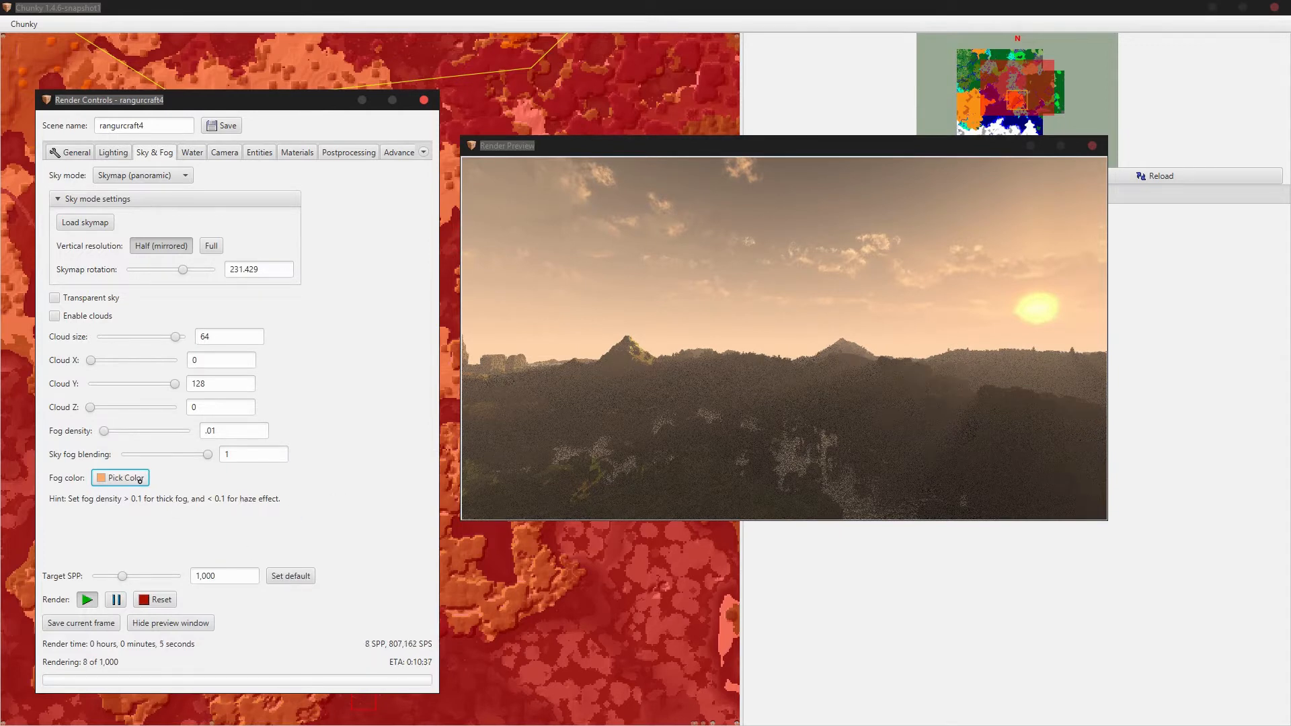
- Try sky fog blending at 0.373 and 1, settle on 0.421, and turn the camera to face the sun
drag(204, 454, 151, 463)
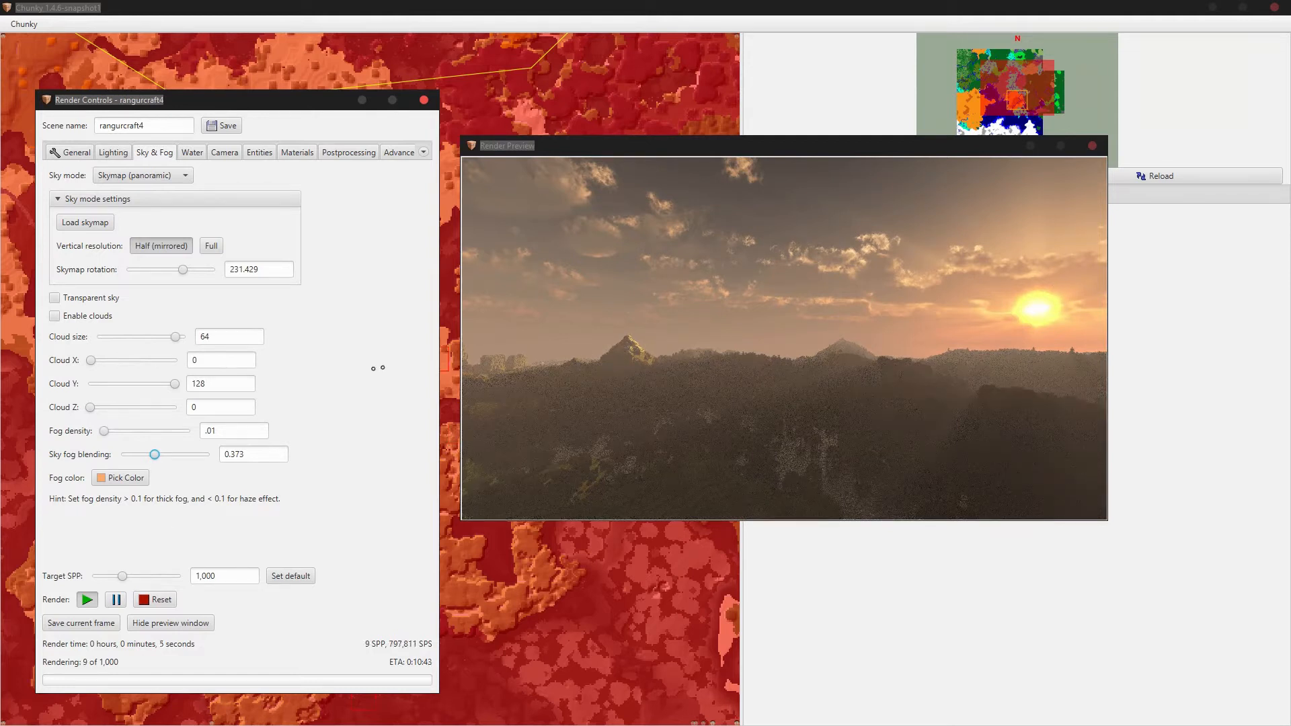
drag(163, 454, 210, 454)
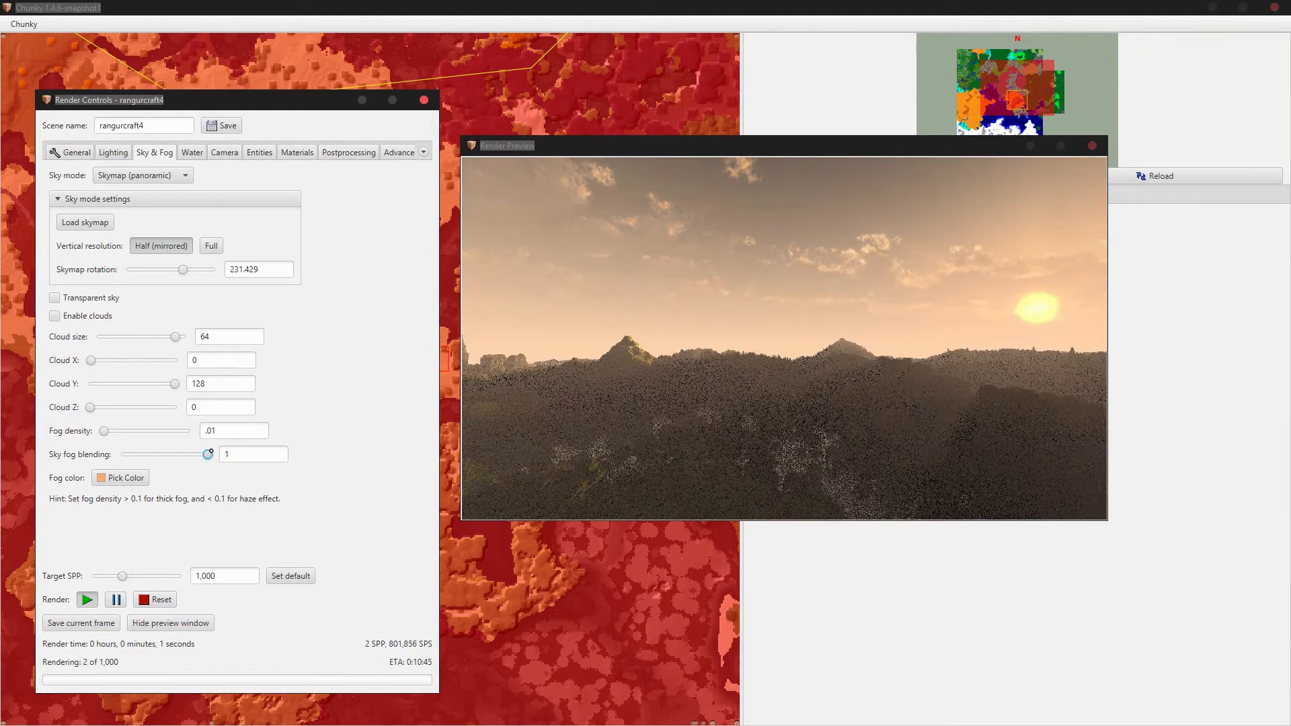
drag(209, 454, 162, 435)
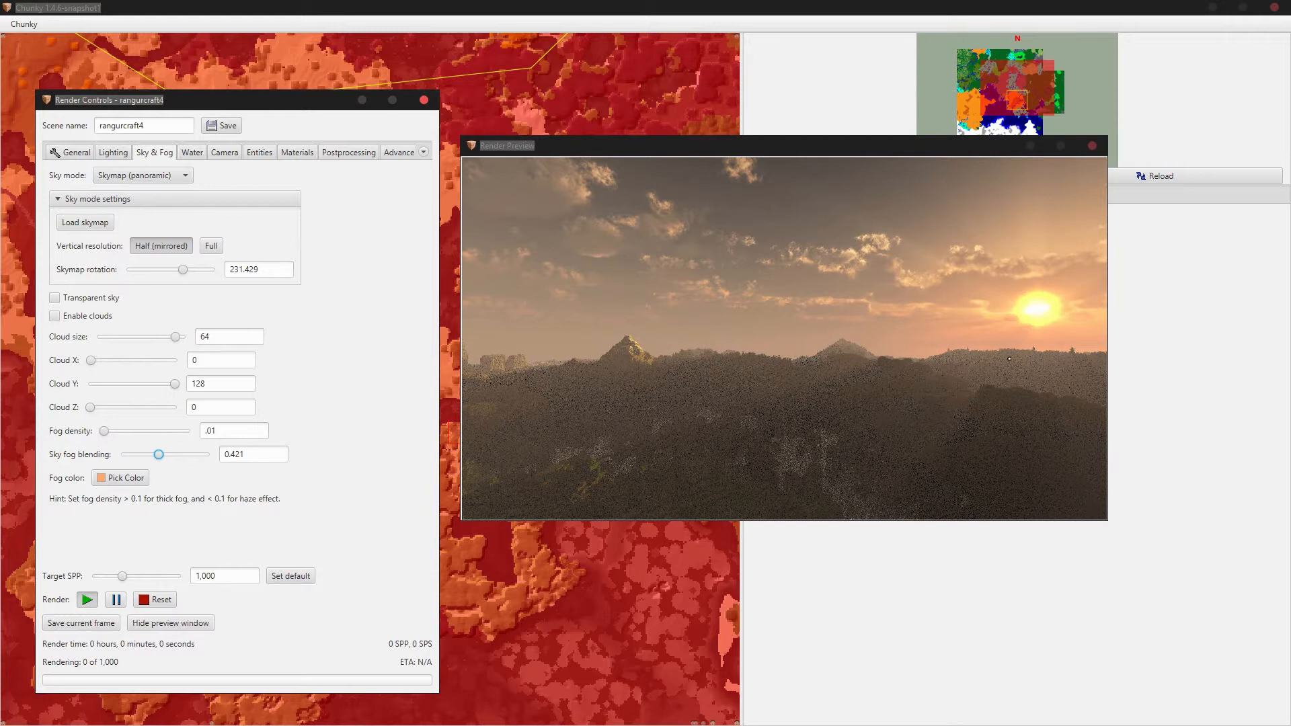
drag(565, 348, 815, 343)
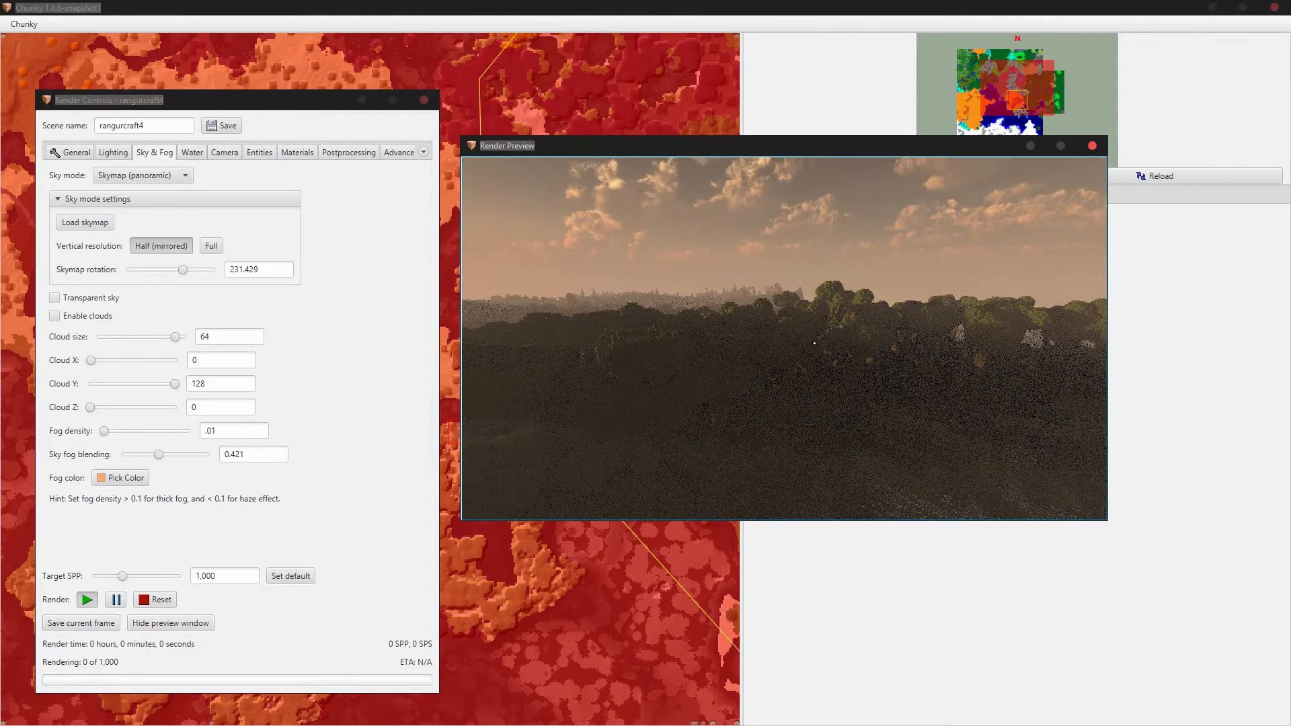
drag(900, 365, 760, 373)
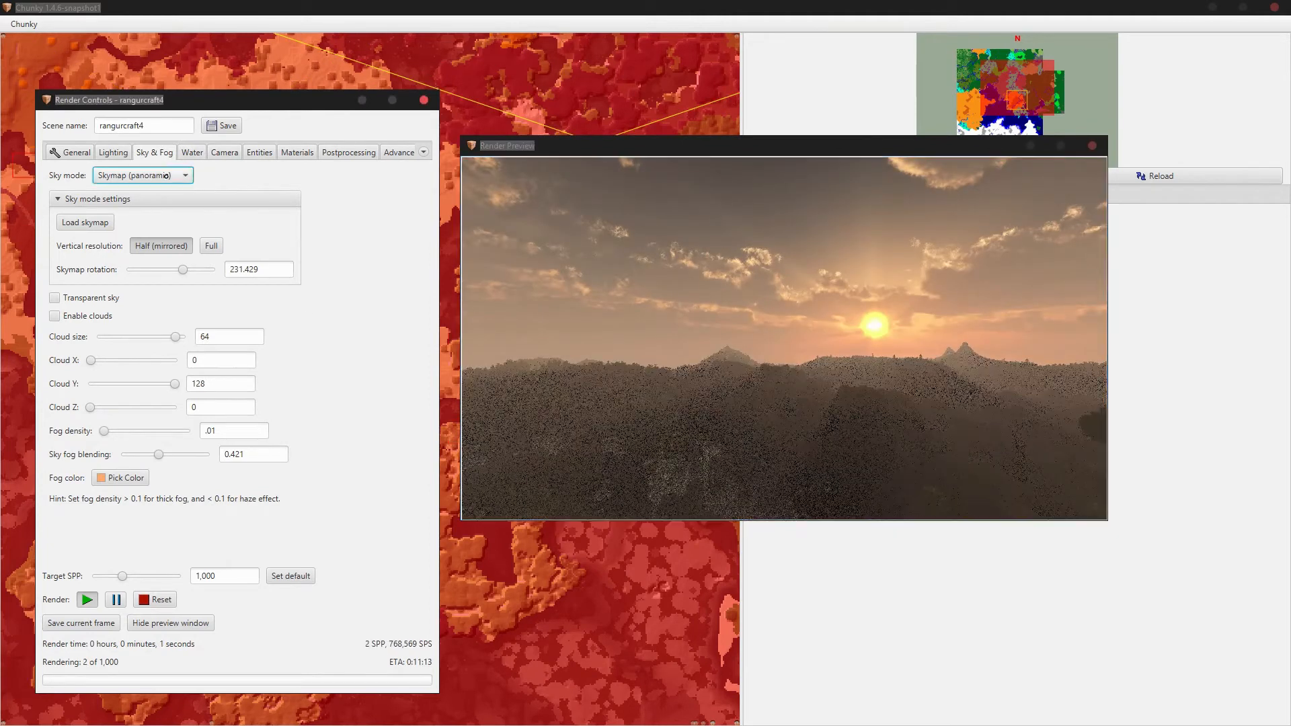
- Review the available sky modes, switch the sky mode to Skybox and reset the render
click(176, 176)
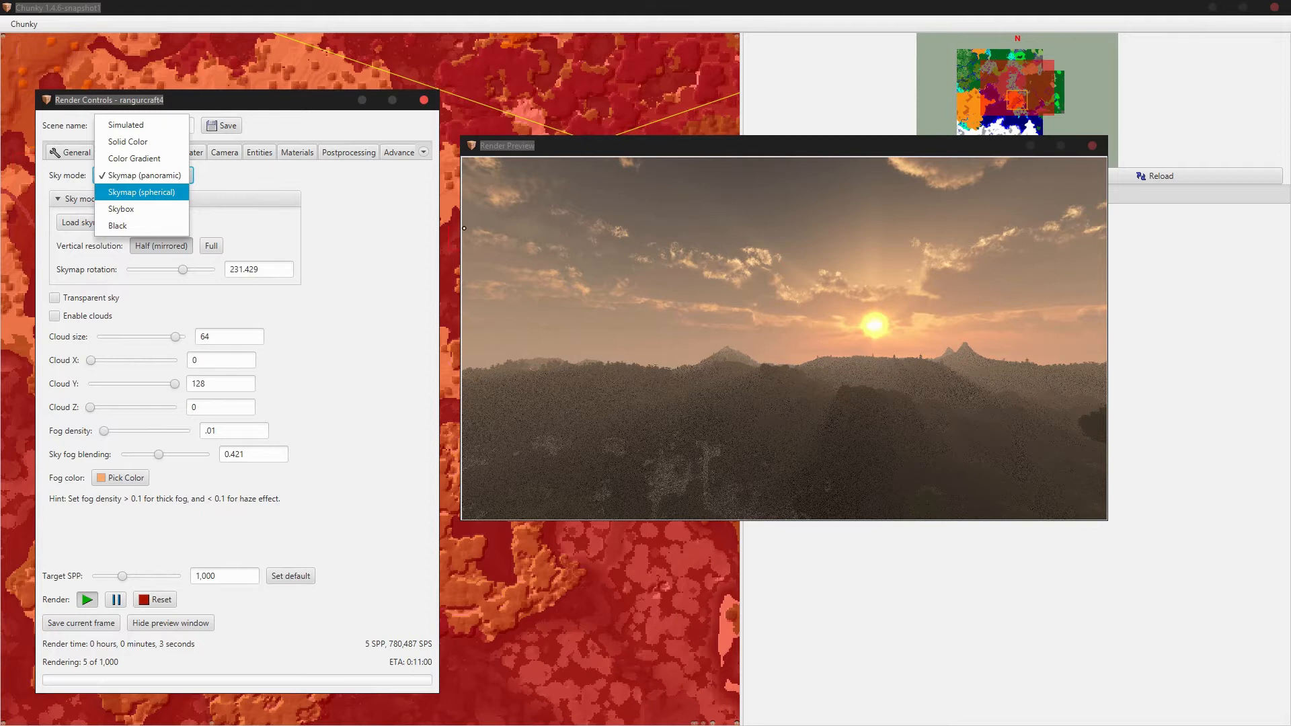
click(390, 229)
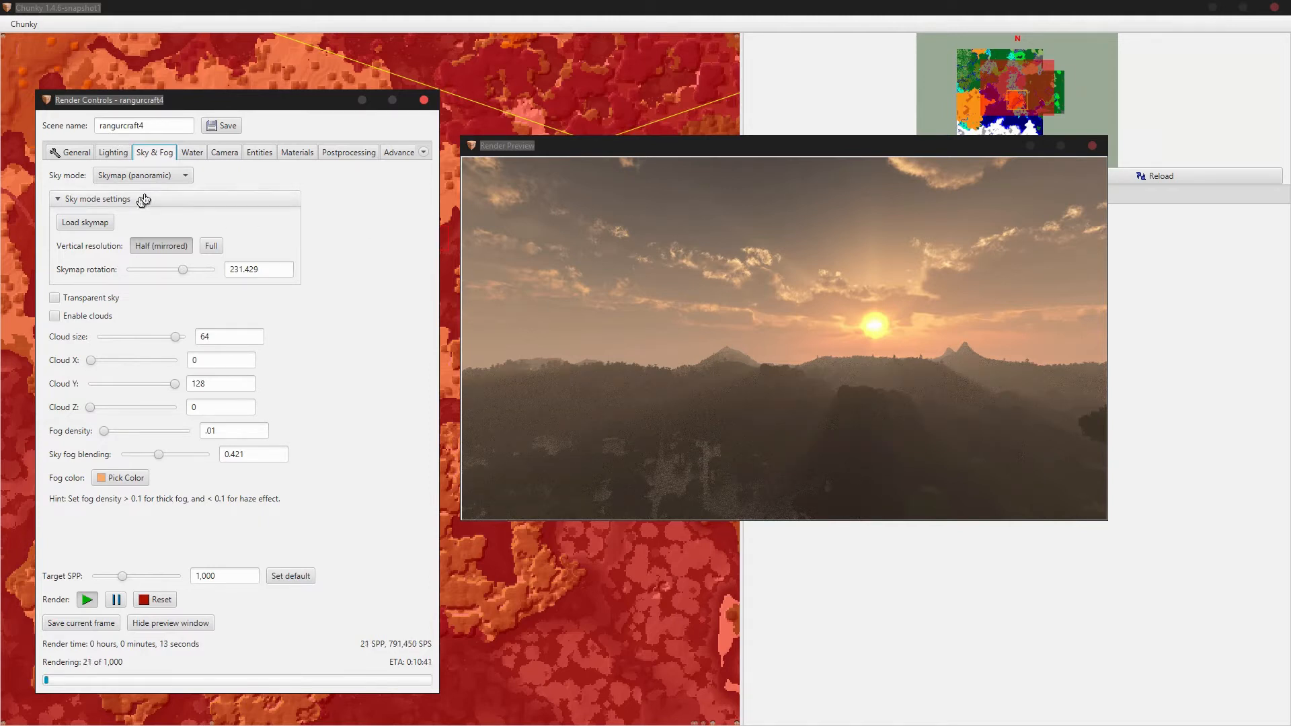
click(179, 175)
click(244, 177)
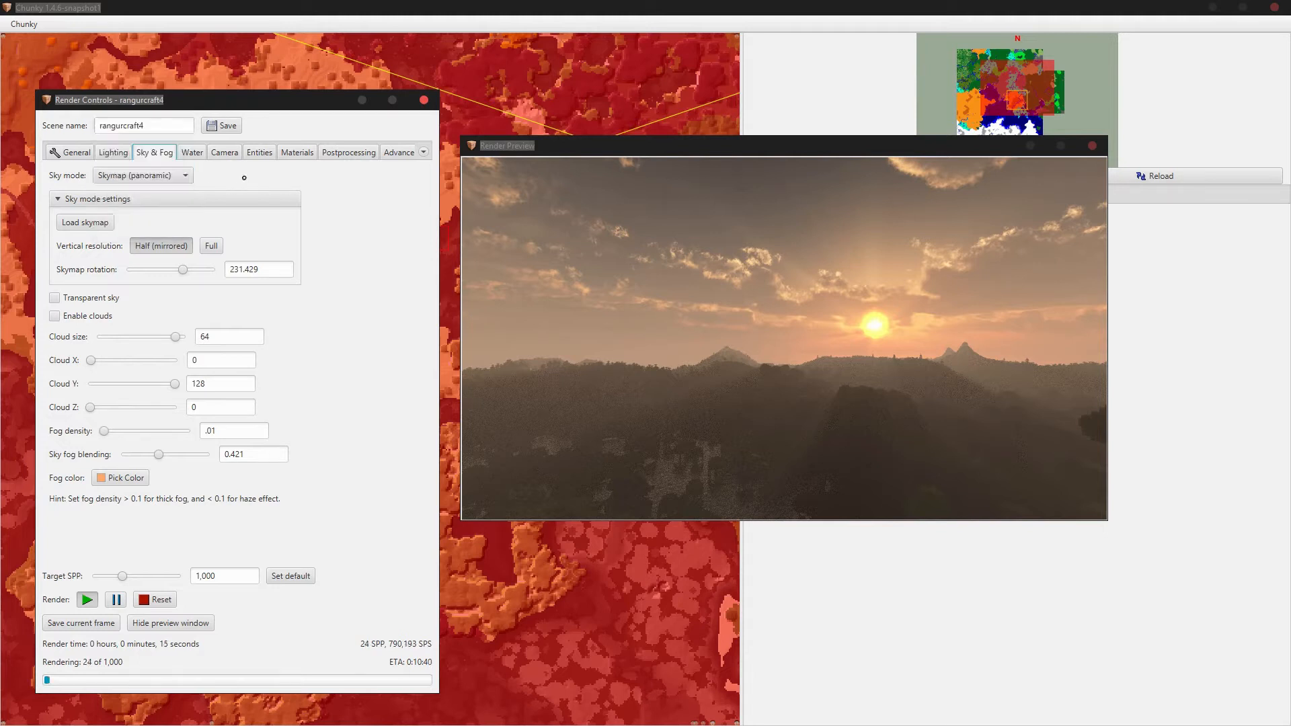
click(184, 174)
click(304, 181)
click(177, 177)
click(158, 208)
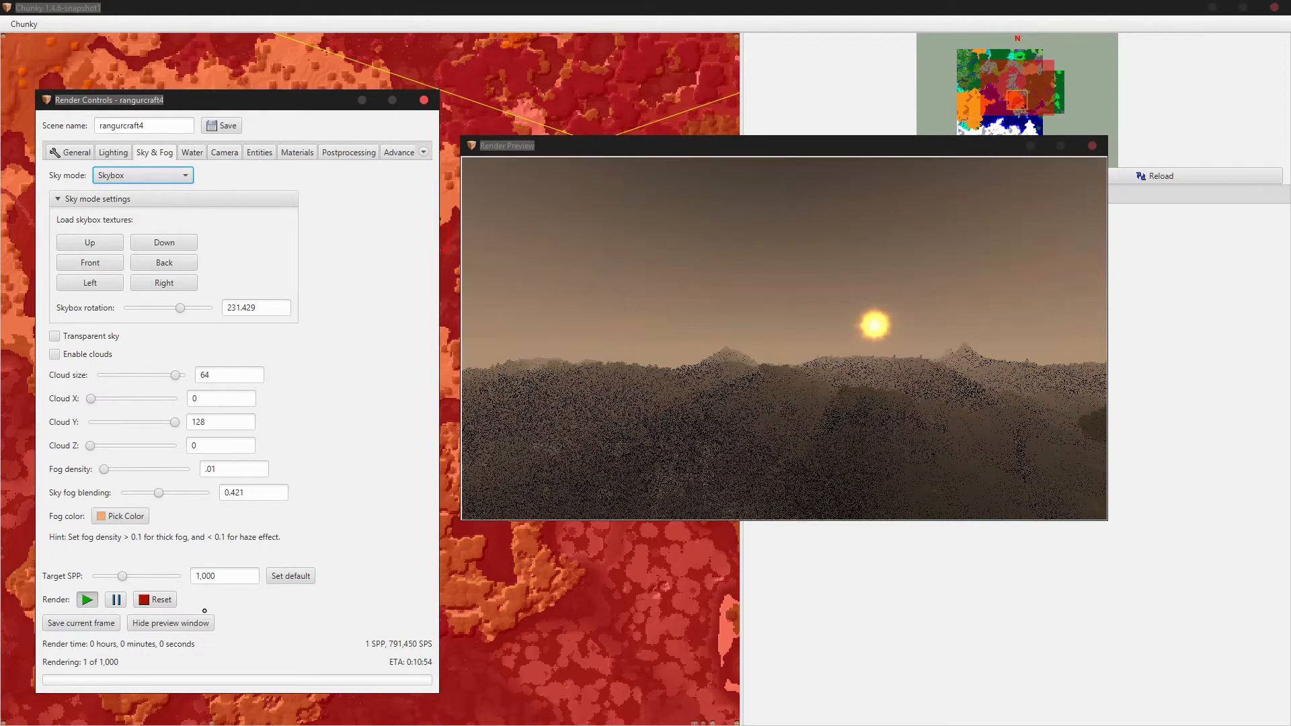
click(156, 599)
- Load an image from the Single Wallpapers folder in Pictures as the skybox's Up texture
click(90, 242)
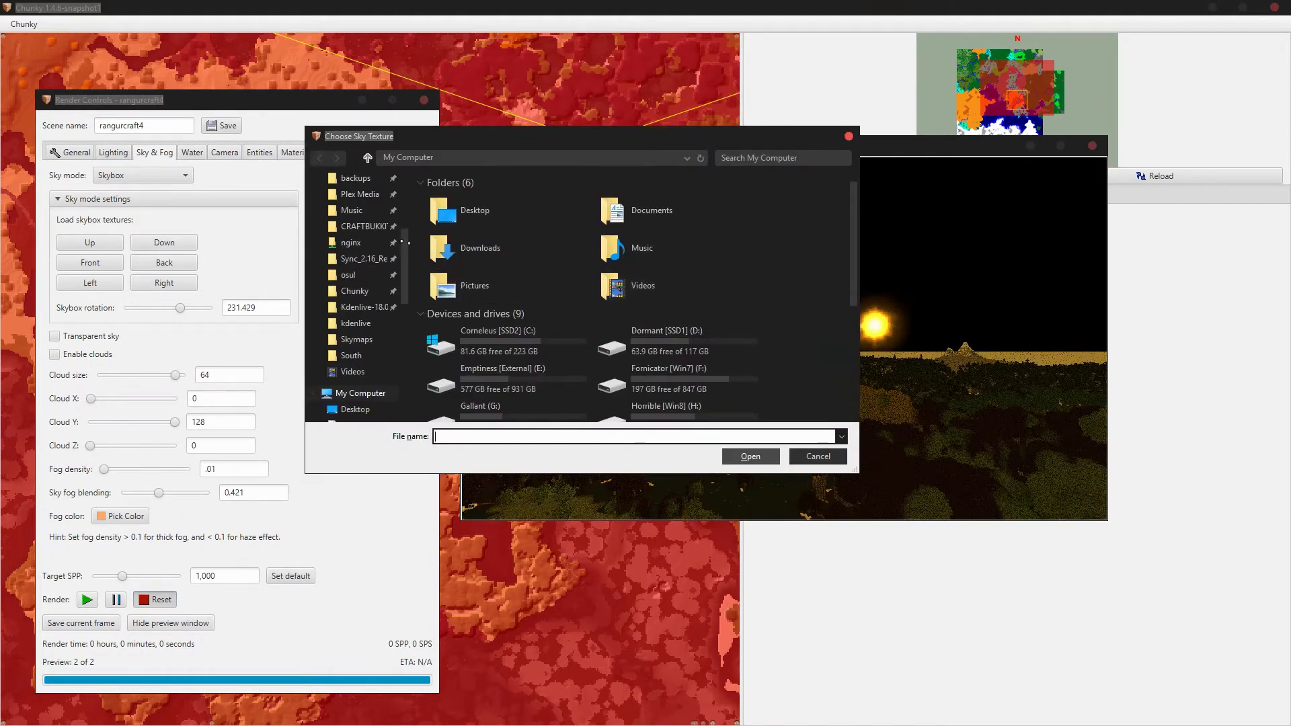
scroll(364, 260, up, 2)
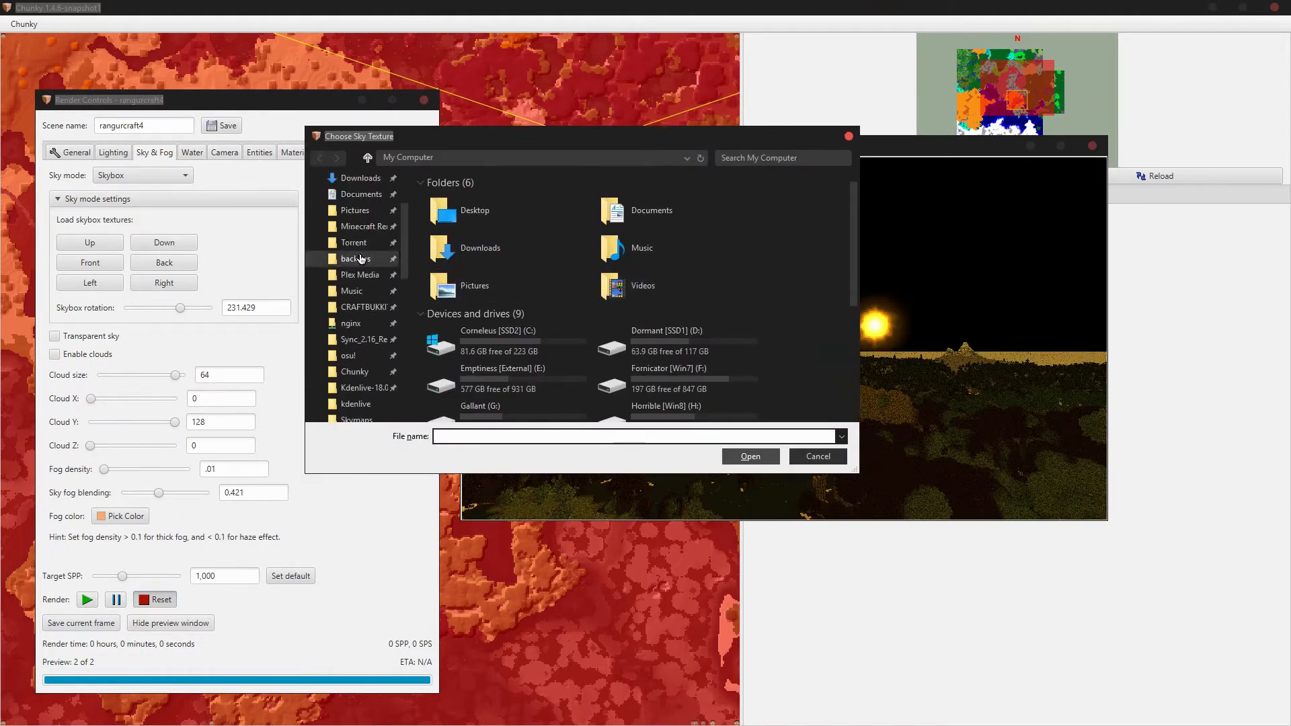
click(355, 210)
scroll(668, 291, down, 1)
scroll(668, 290, down, 5)
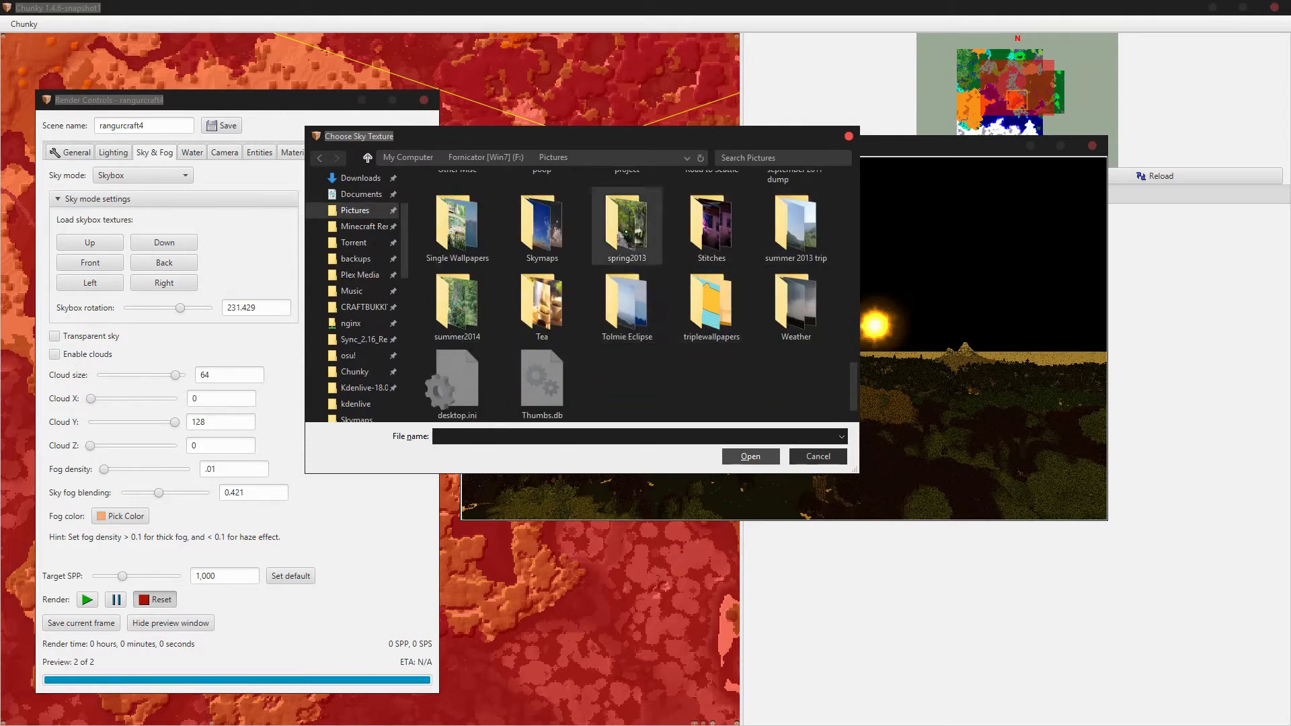
scroll(615, 222, up, 1)
double_click(461, 302)
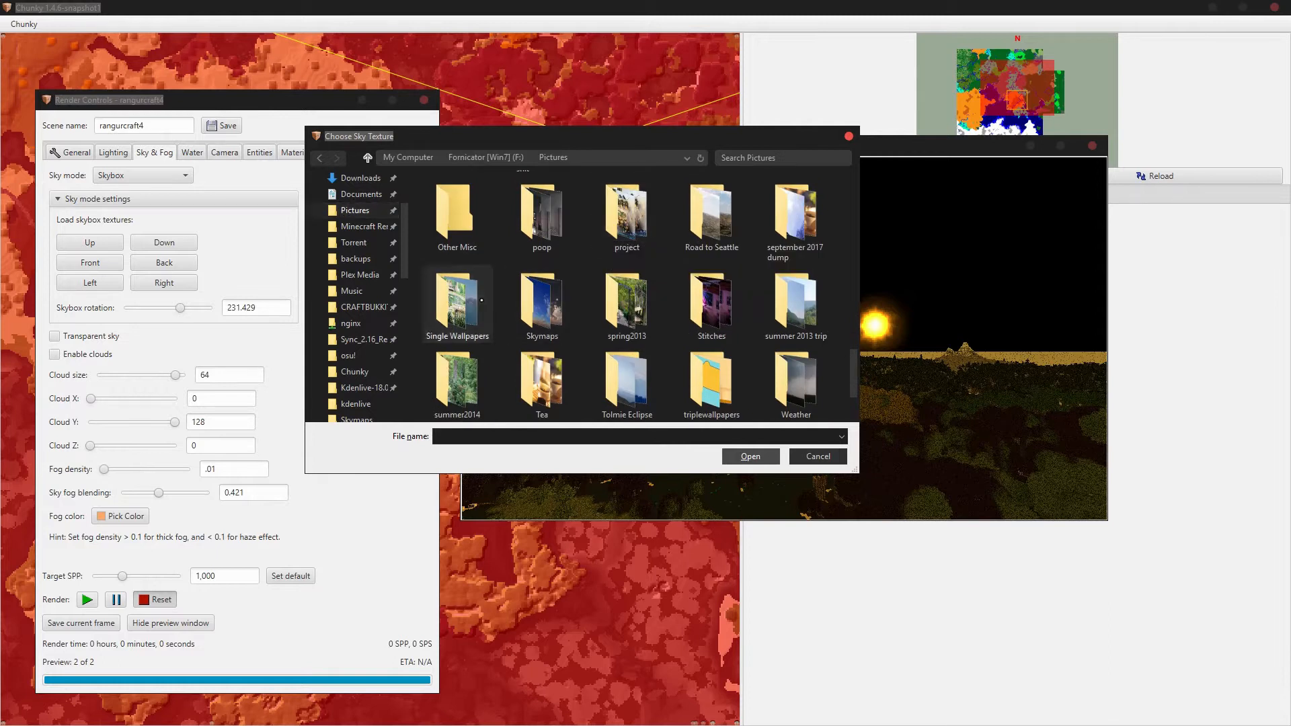
click(636, 299)
click(750, 457)
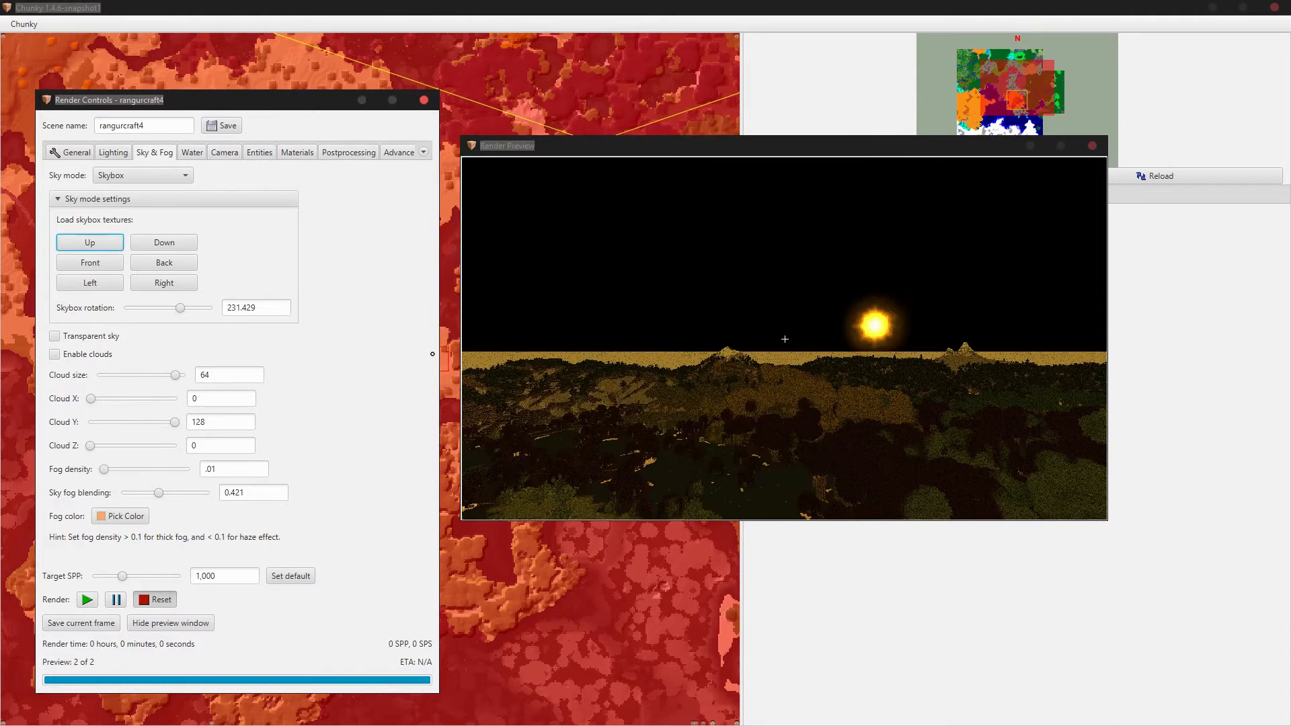
- Turn the camera slightly and load a rooftop wallpaper from the Single Wallpapers folder as the skybox's Back texture
drag(833, 350, 861, 337)
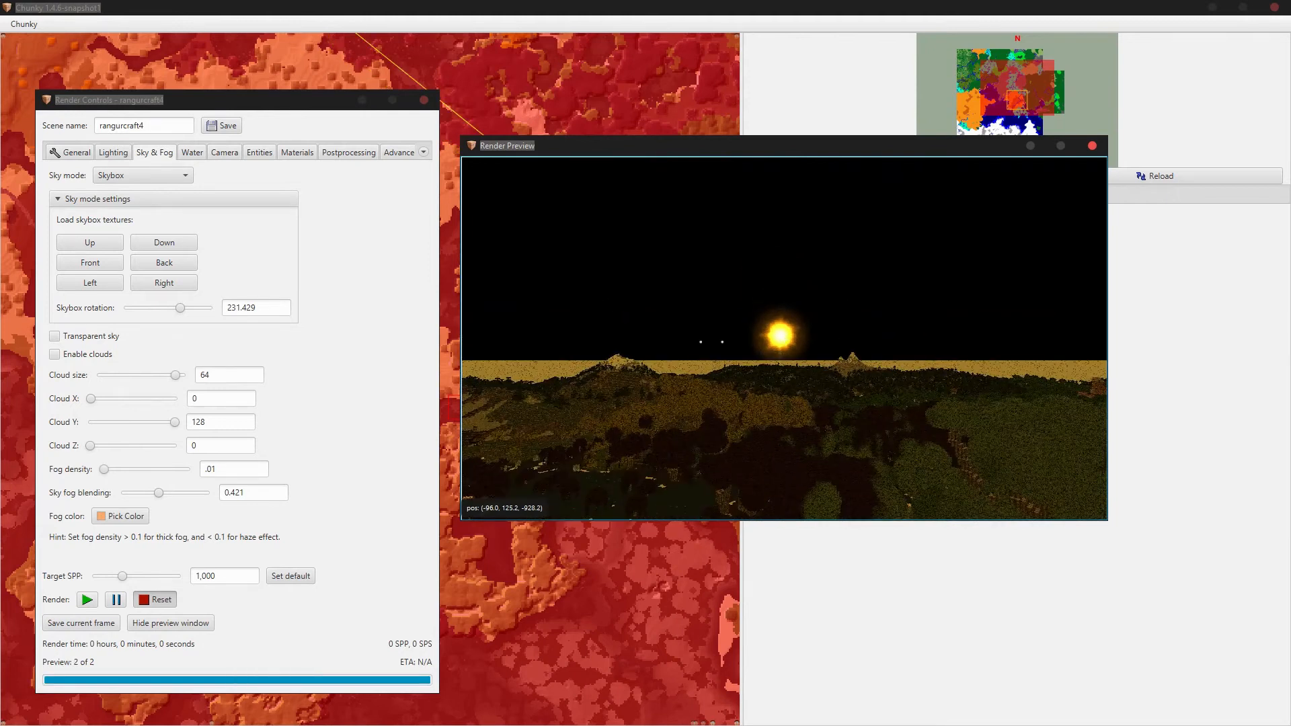
click(160, 261)
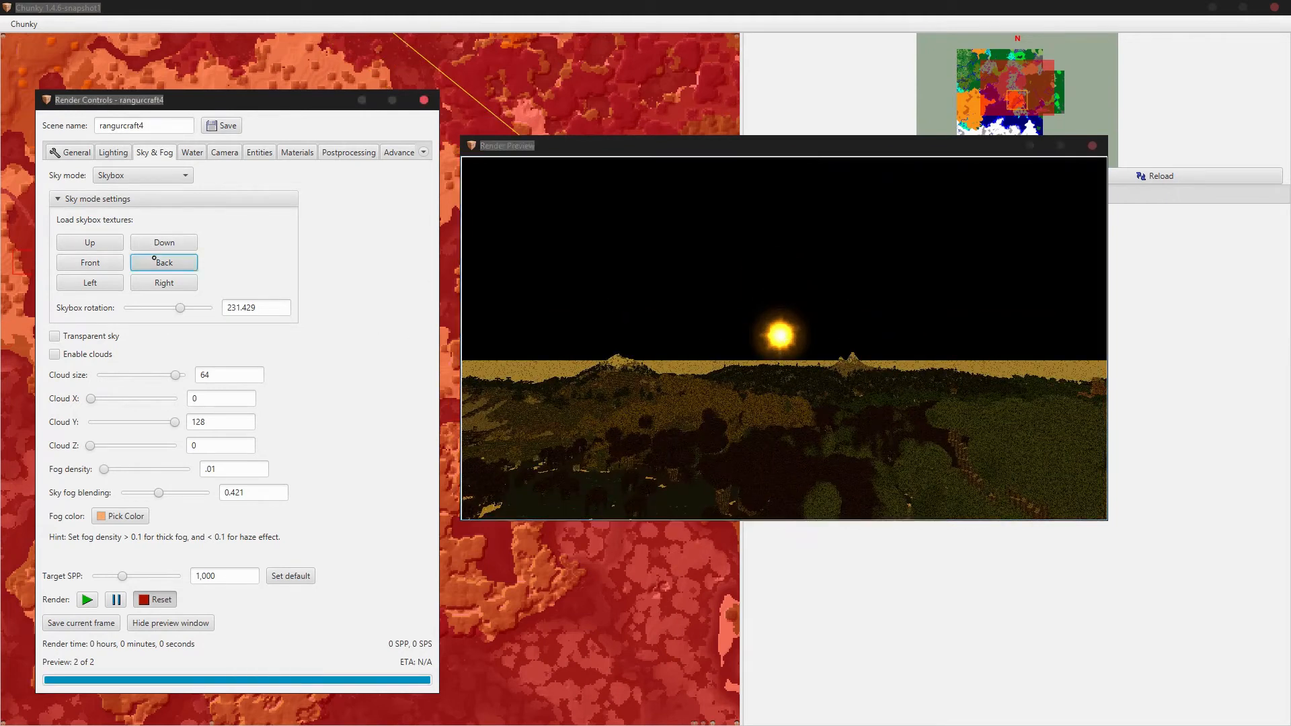
scroll(508, 316, down, 5)
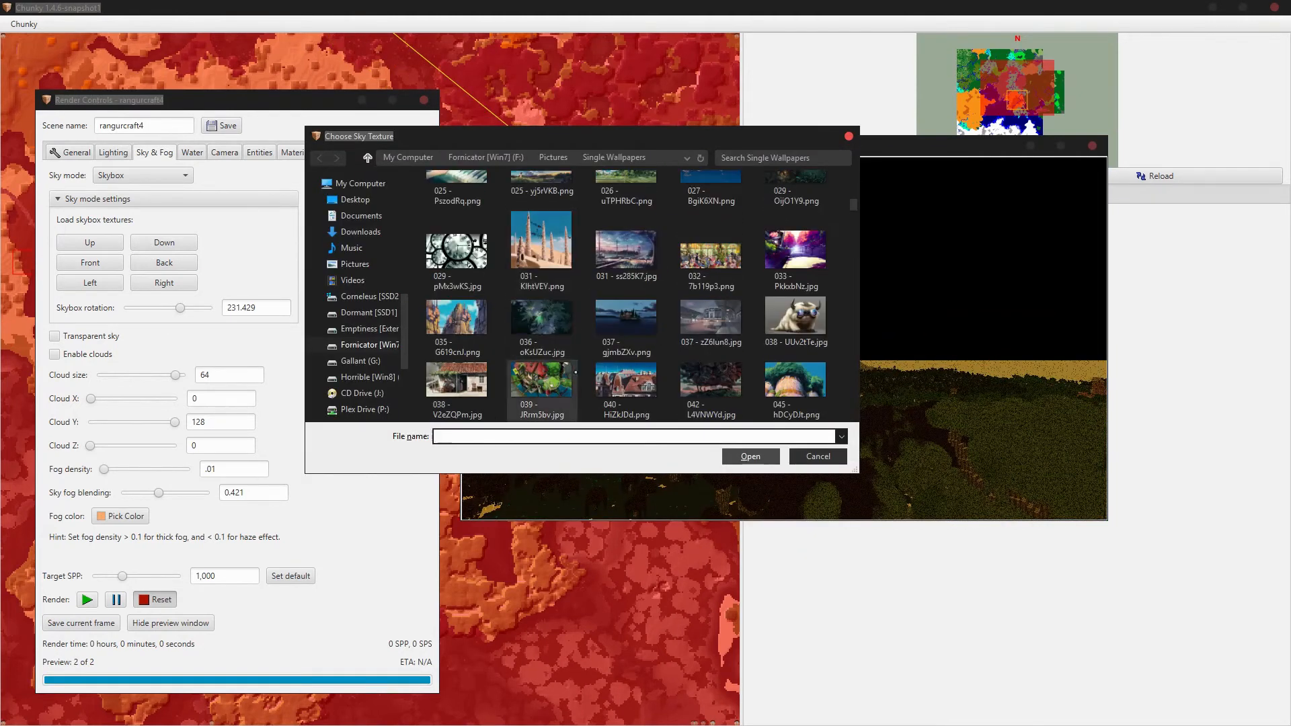
click(768, 457)
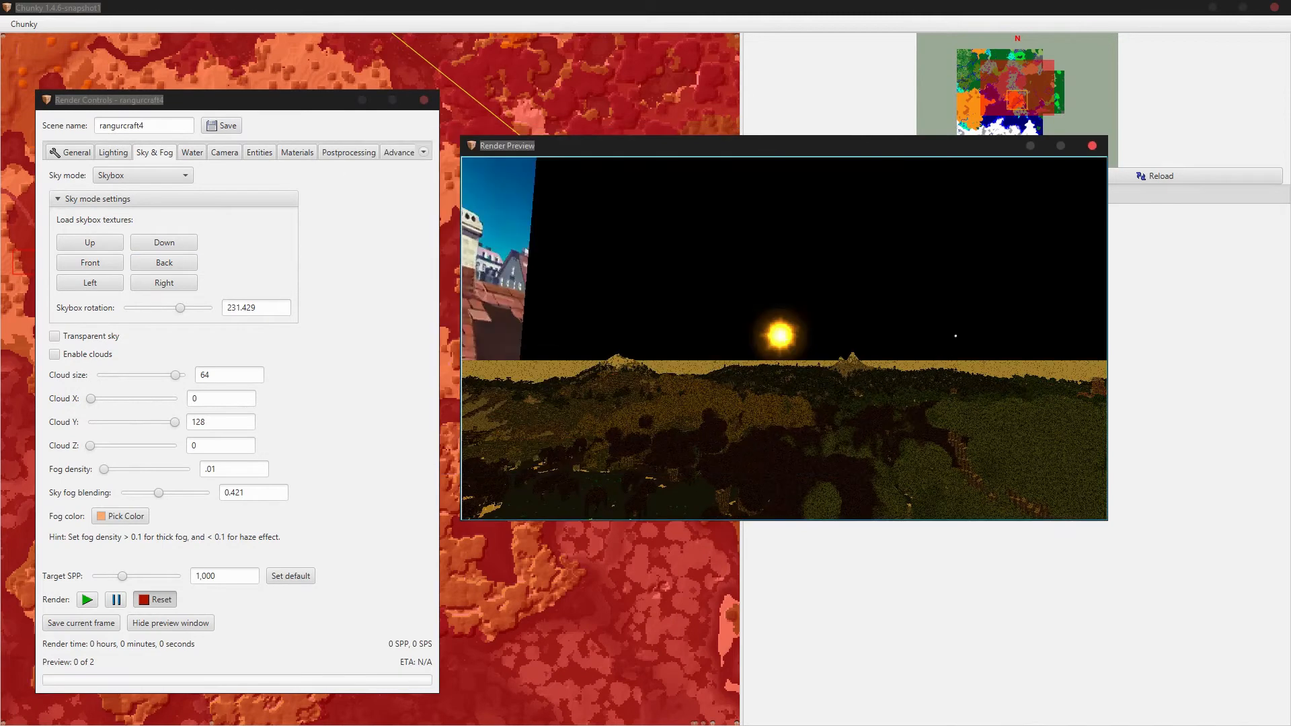
- Set the skybox rotation to 165.714 and turn the camera to face the rooftop texture
mouse_move(832, 291)
mouse_down()
mouse_move(855, 265)
mouse_move(833, 269)
mouse_up()
drag(180, 307, 164, 307)
drag(915, 303, 1018, 321)
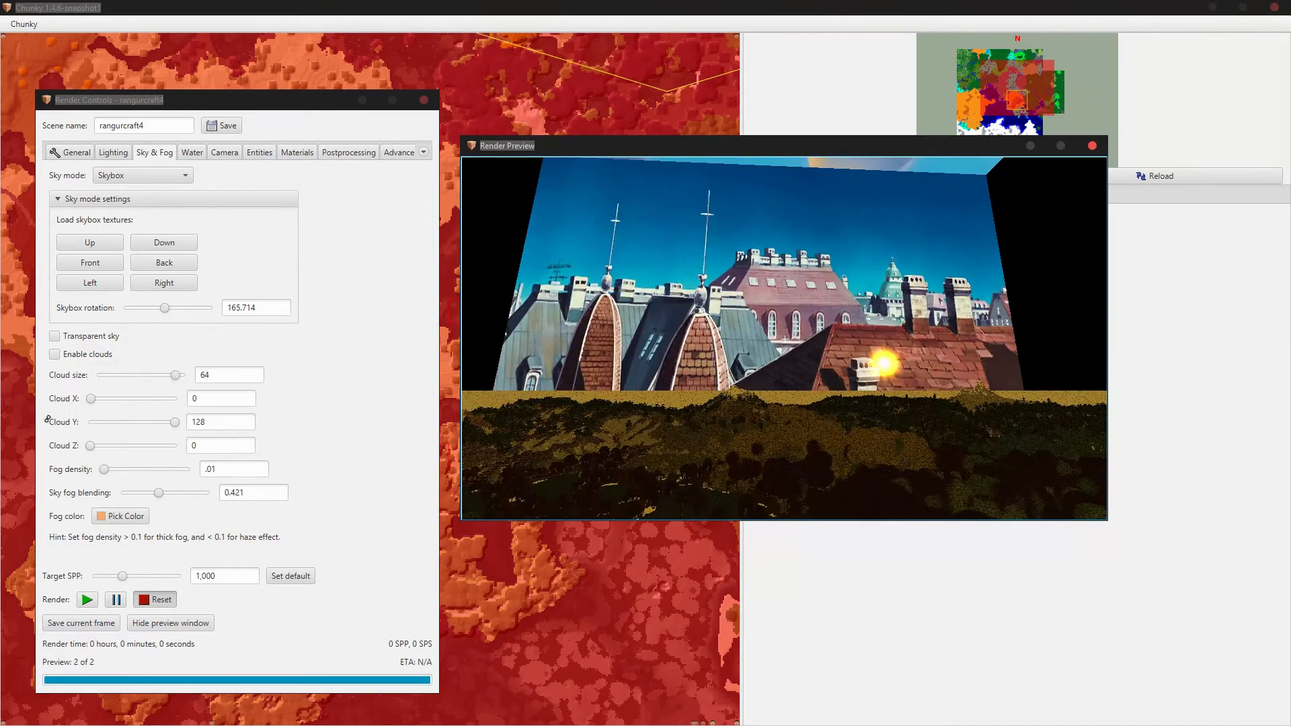
- Switch the sky mode to Black, render the scene with the camera facing the sun, and reset the render
click(143, 176)
click(142, 197)
mouse_move(858, 324)
mouse_down()
mouse_move(902, 334)
mouse_move(871, 346)
mouse_up()
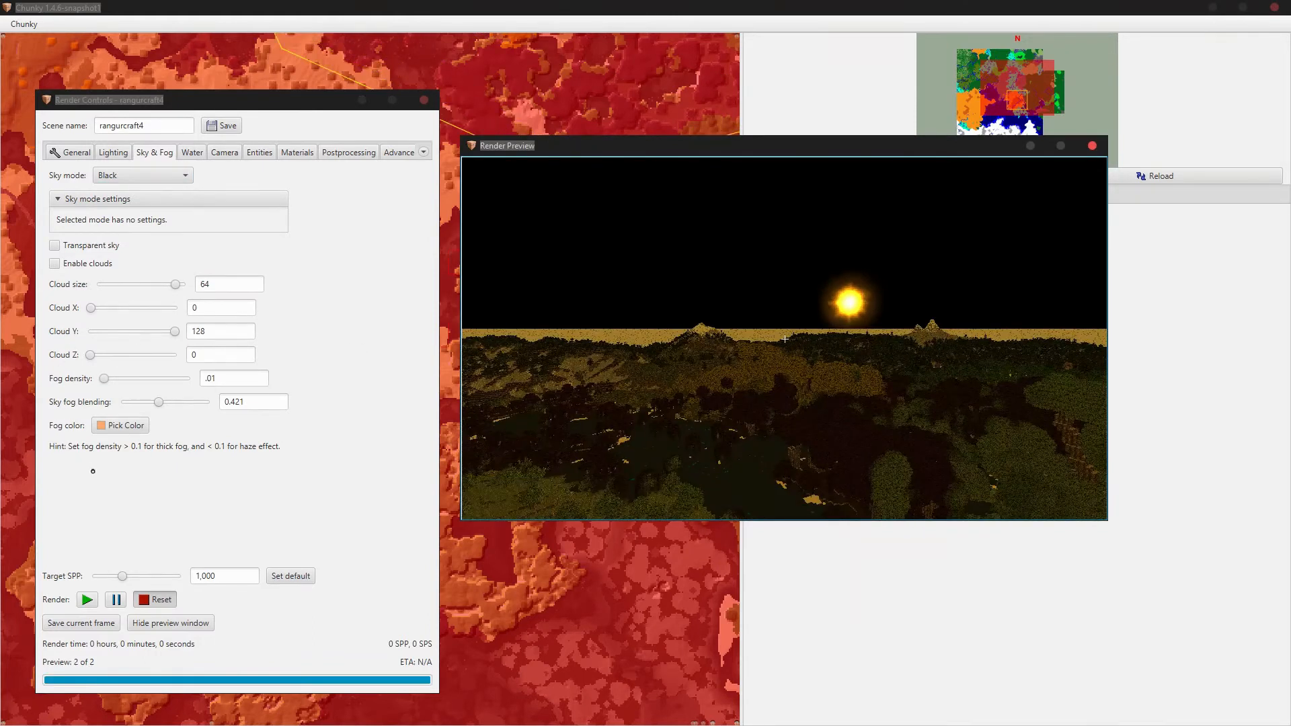
click(88, 599)
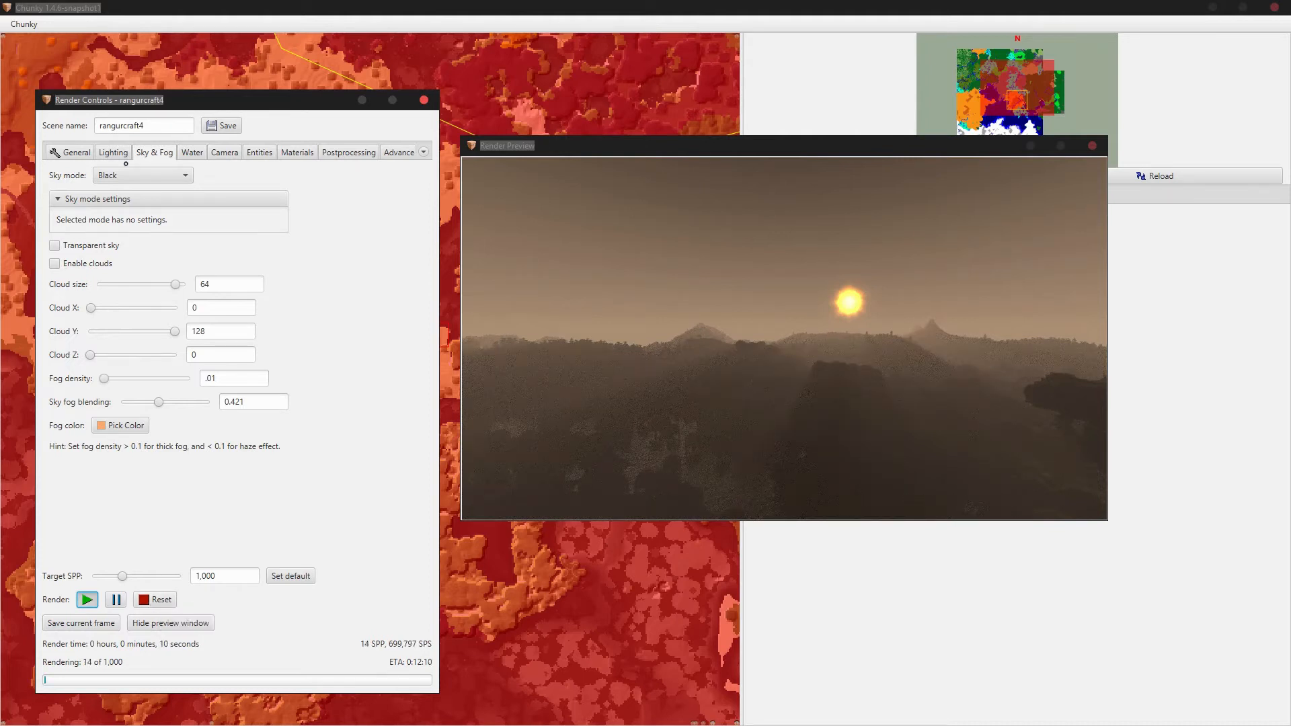
click(168, 599)
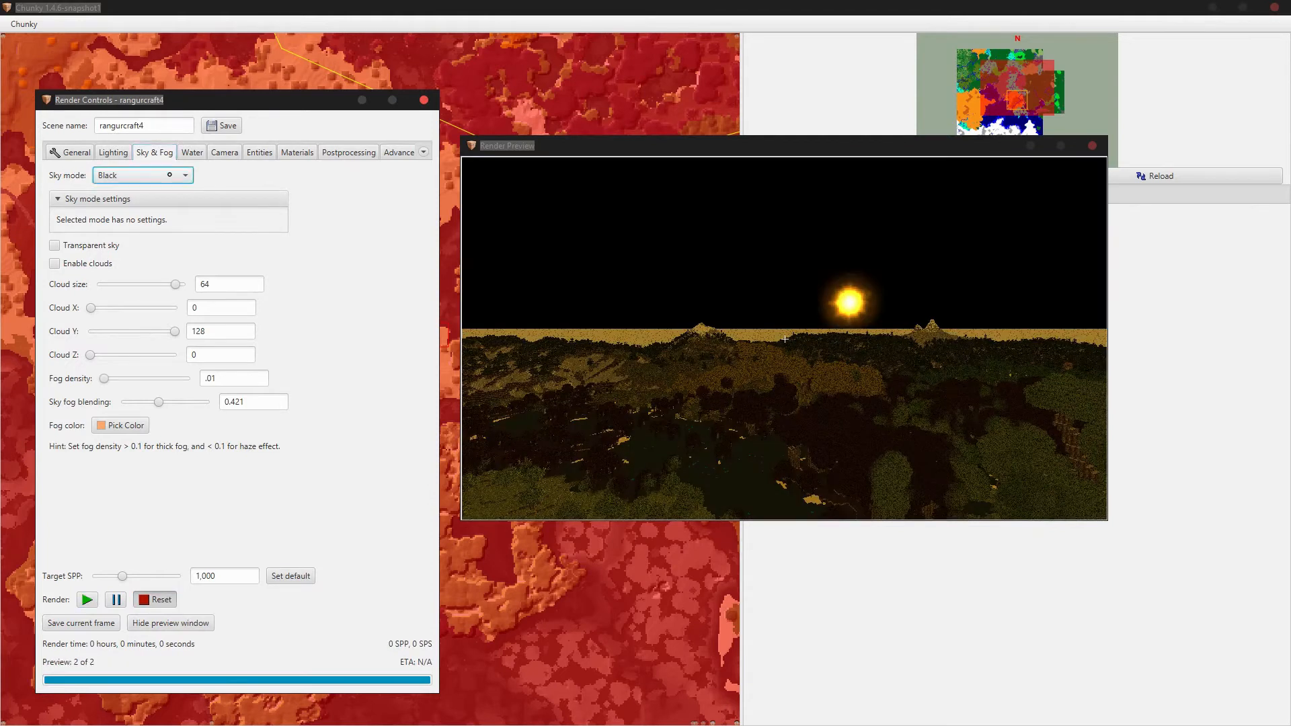
- Switch the sky mode to Simulated and start rendering the scene
click(170, 175)
click(135, 76)
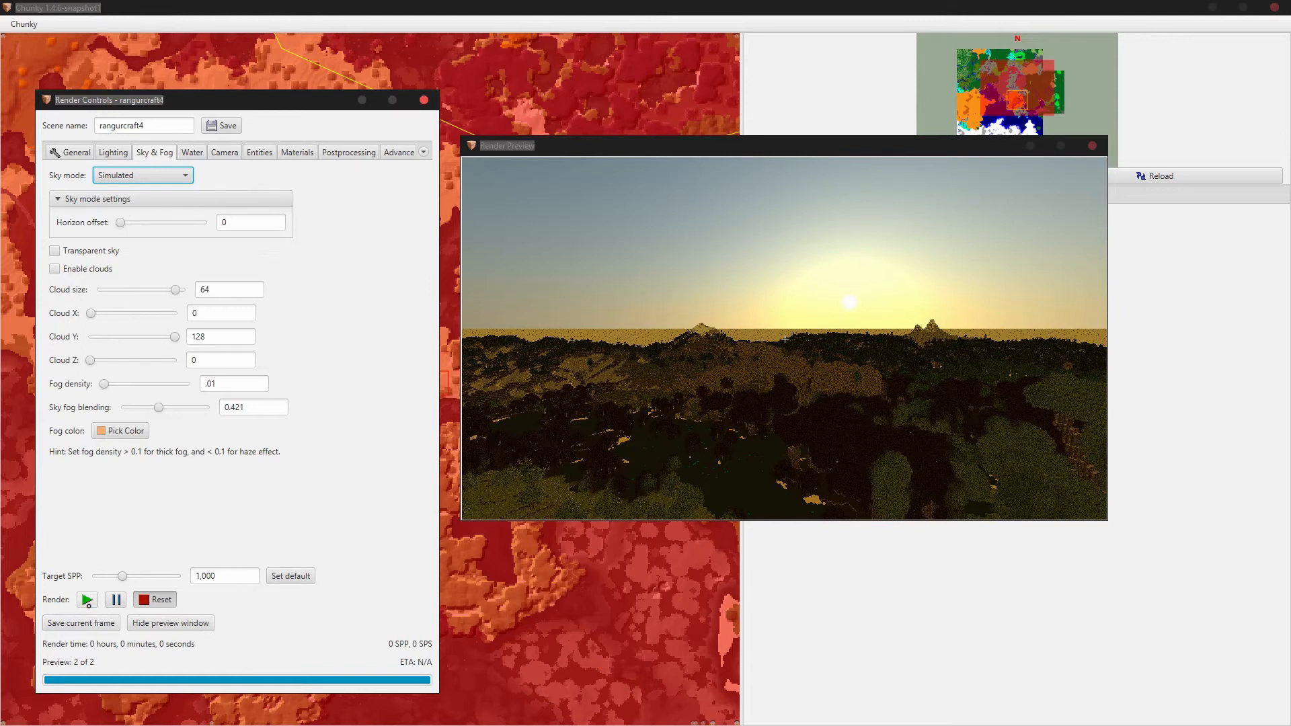
click(87, 599)
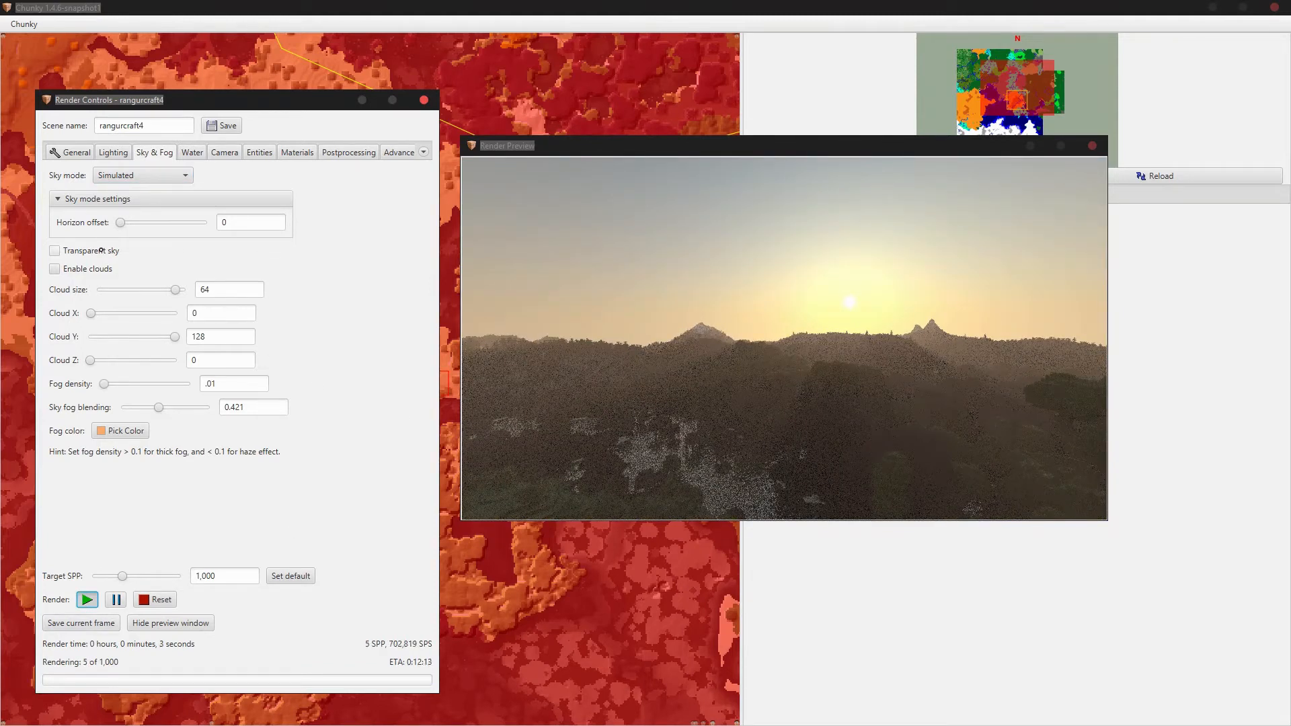
- Turn the camera away from the sun, try the transparent sky option, and disable it again
drag(733, 368, 868, 371)
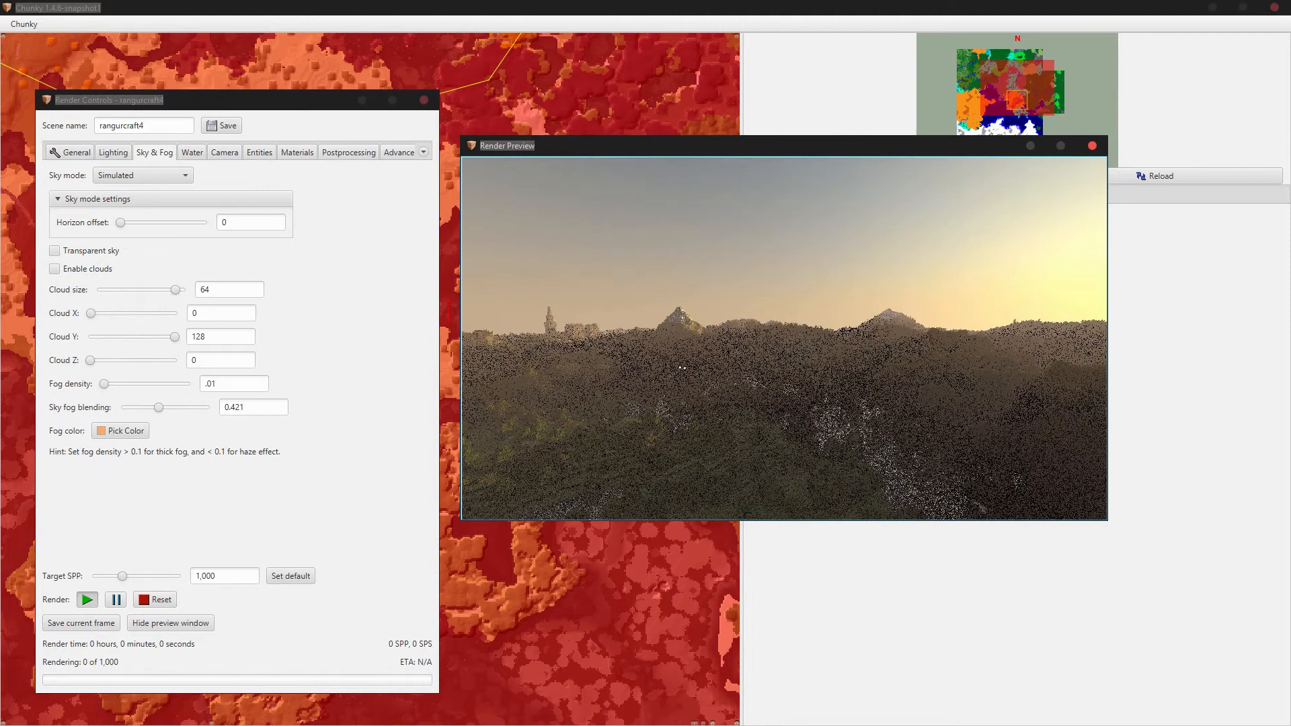
click(55, 251)
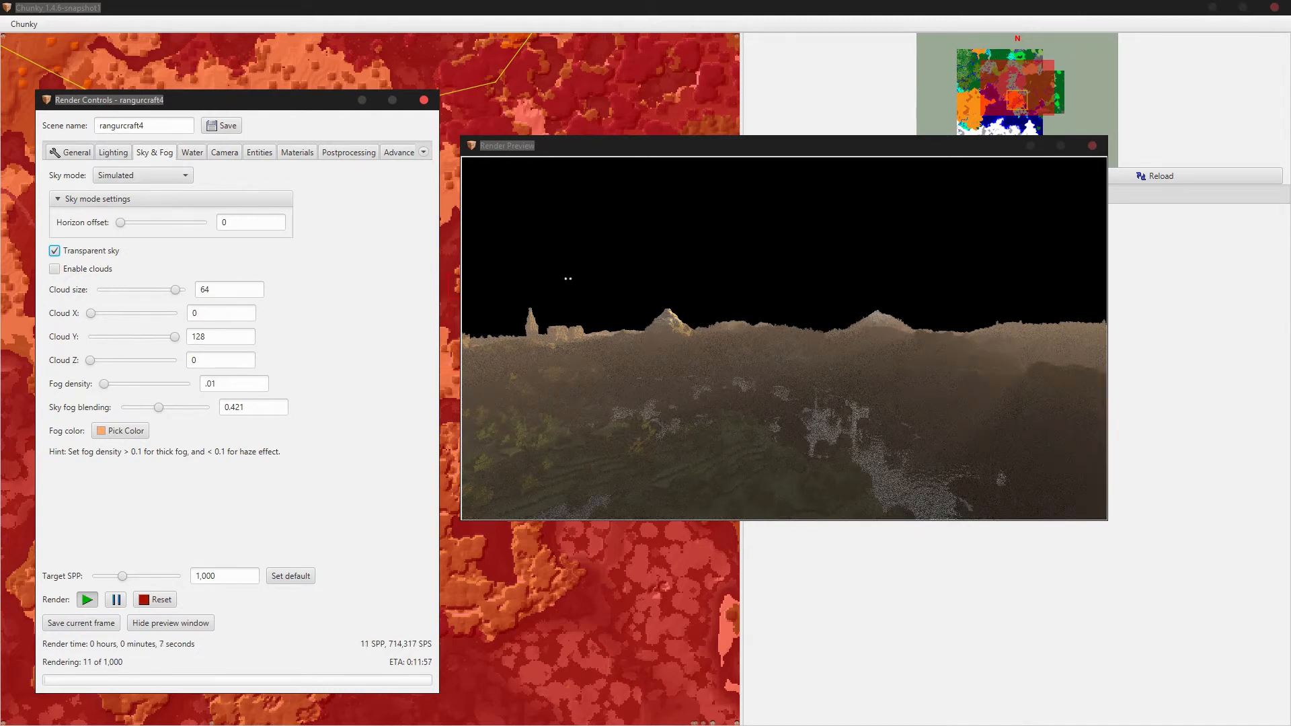
click(54, 250)
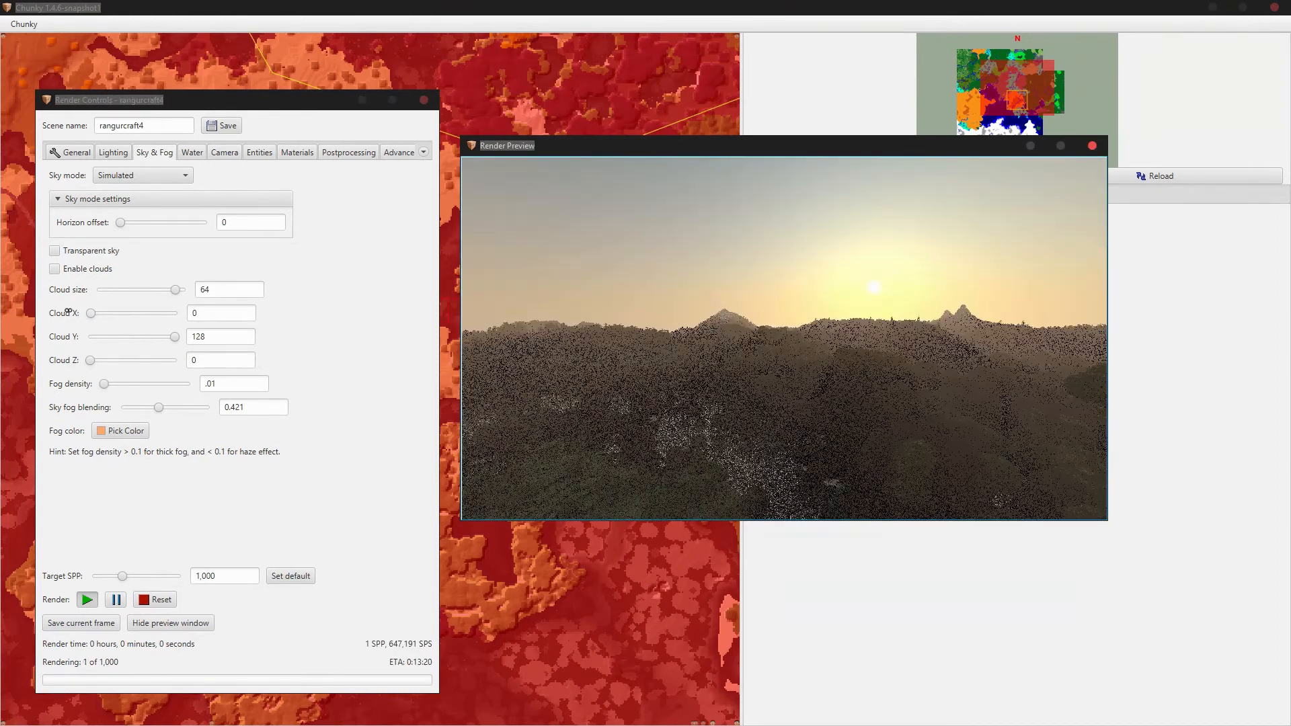
- Enable clouds with a cloud size of 13.052 and a Cloud Y of 200
click(53, 269)
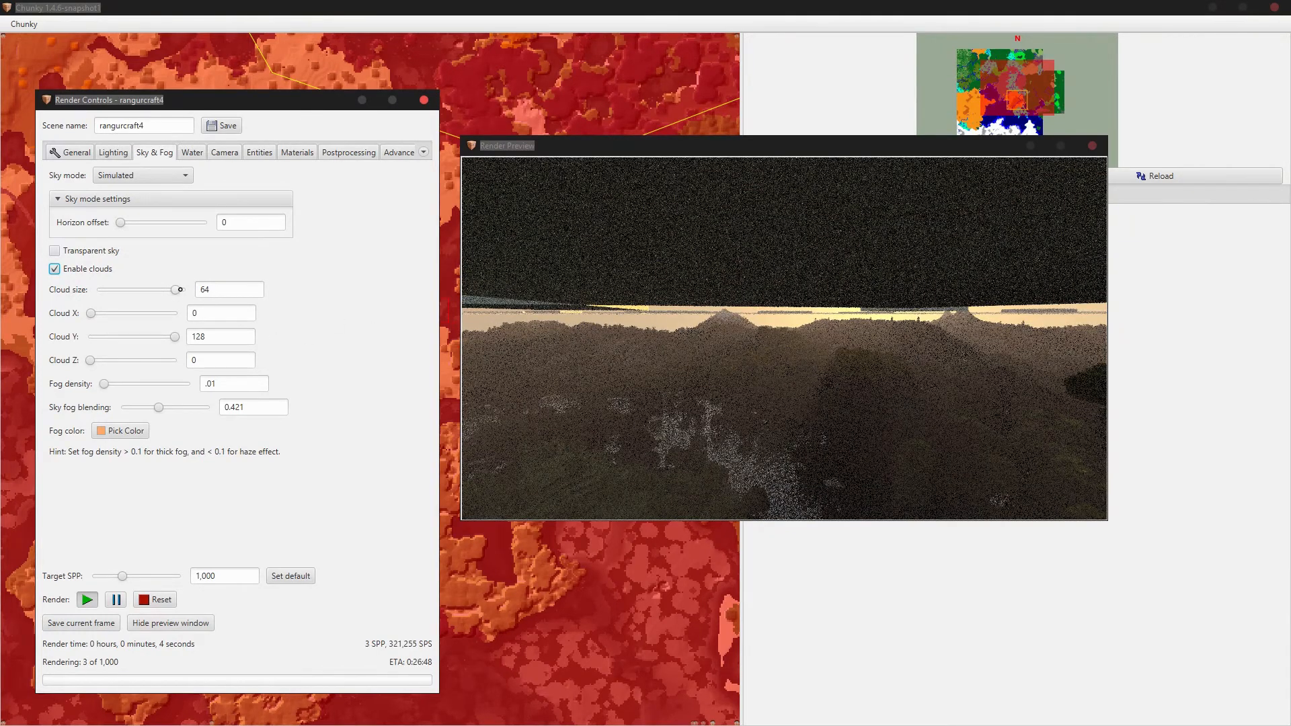
drag(178, 289, 157, 289)
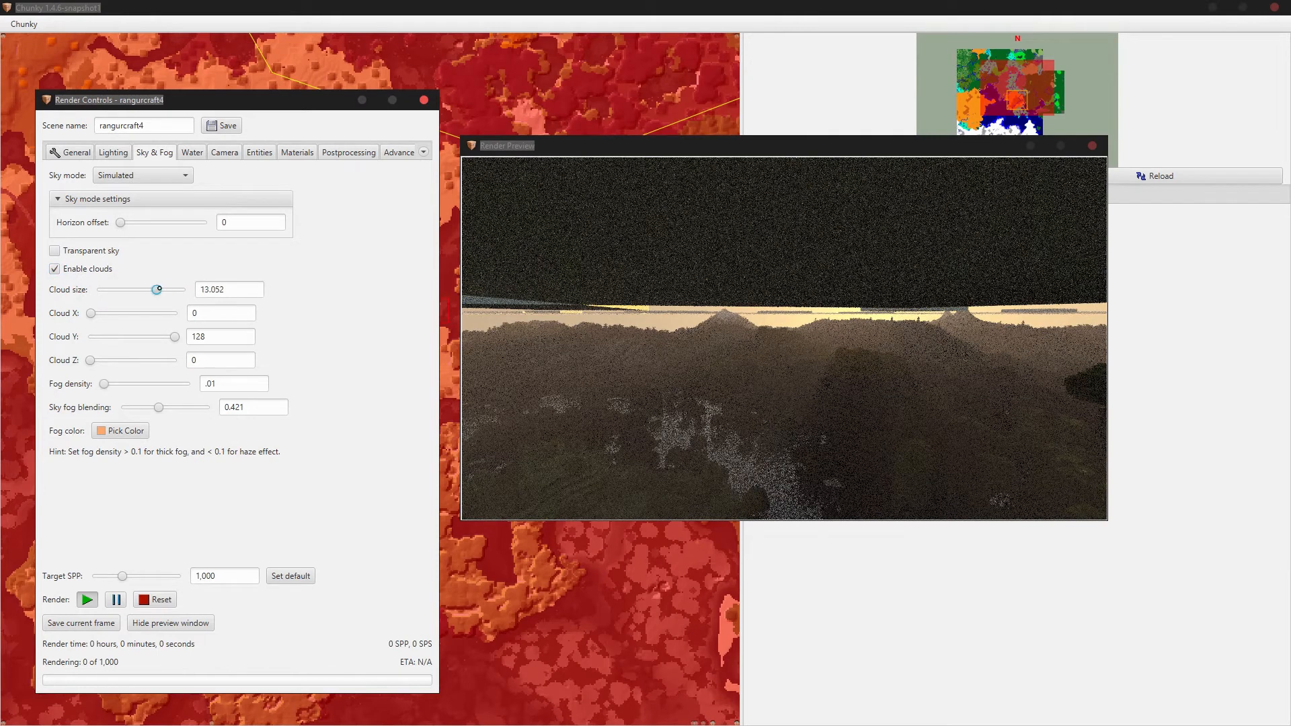
drag(214, 336, 188, 339)
text(200)
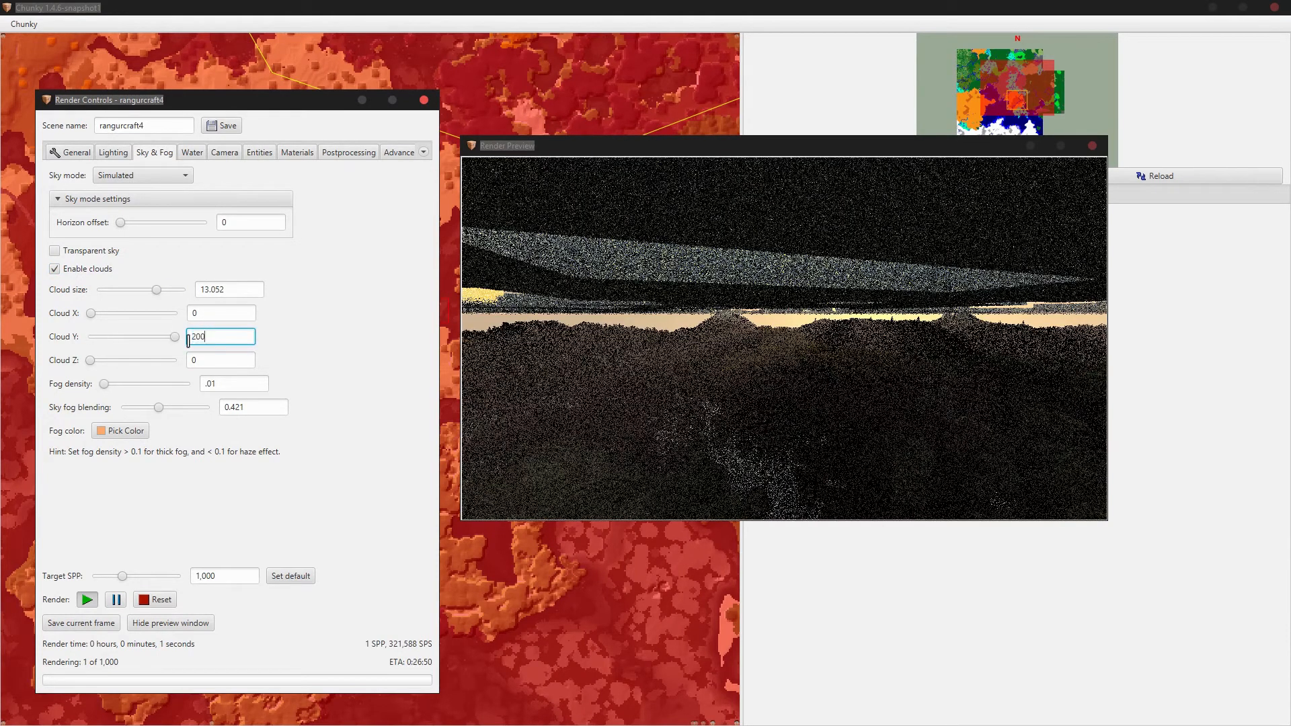
key(Return)
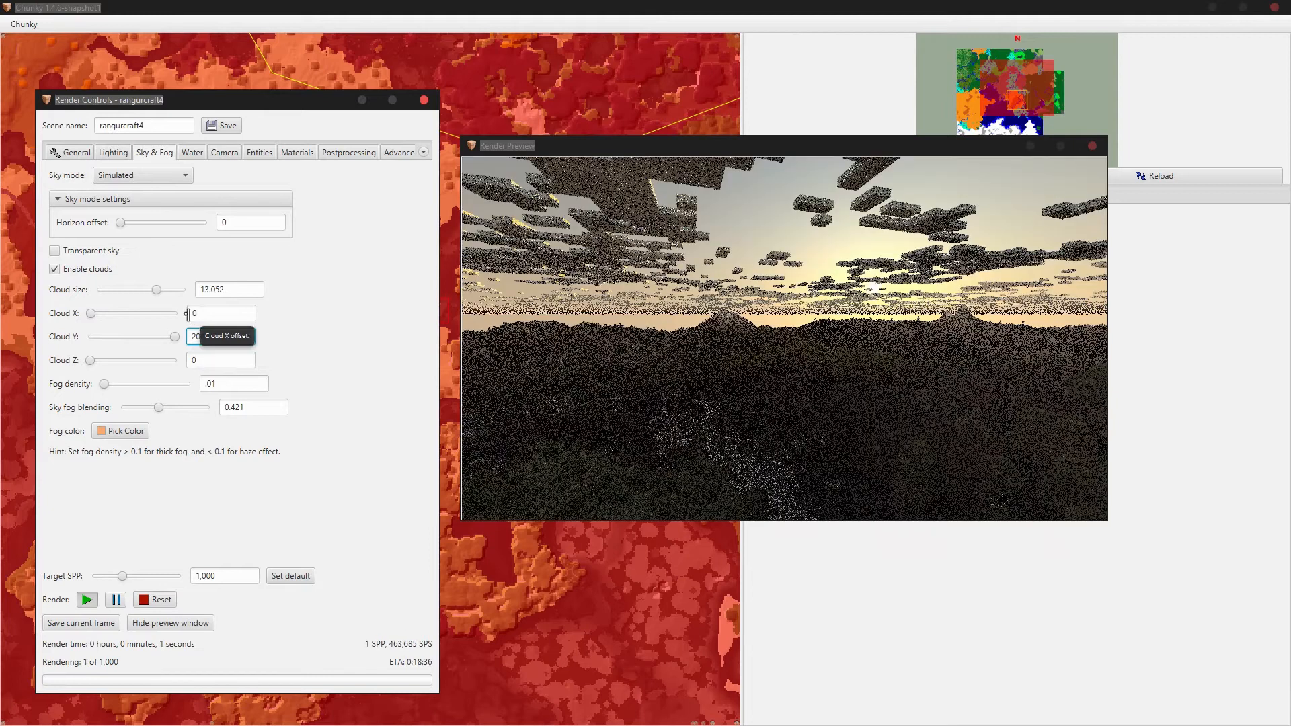
- Try cloud sizes of 2.004 and 100.801, and settle on 25.8
drag(134, 290, 134, 290)
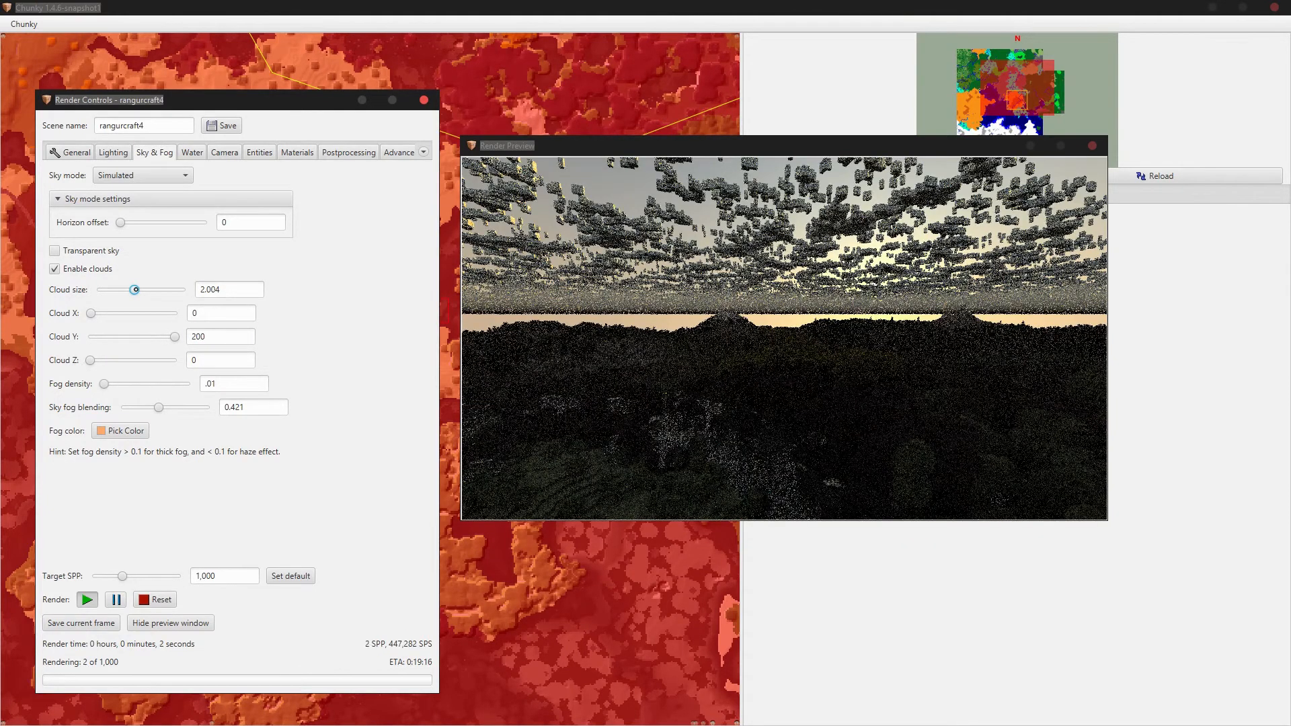
drag(134, 290, 180, 290)
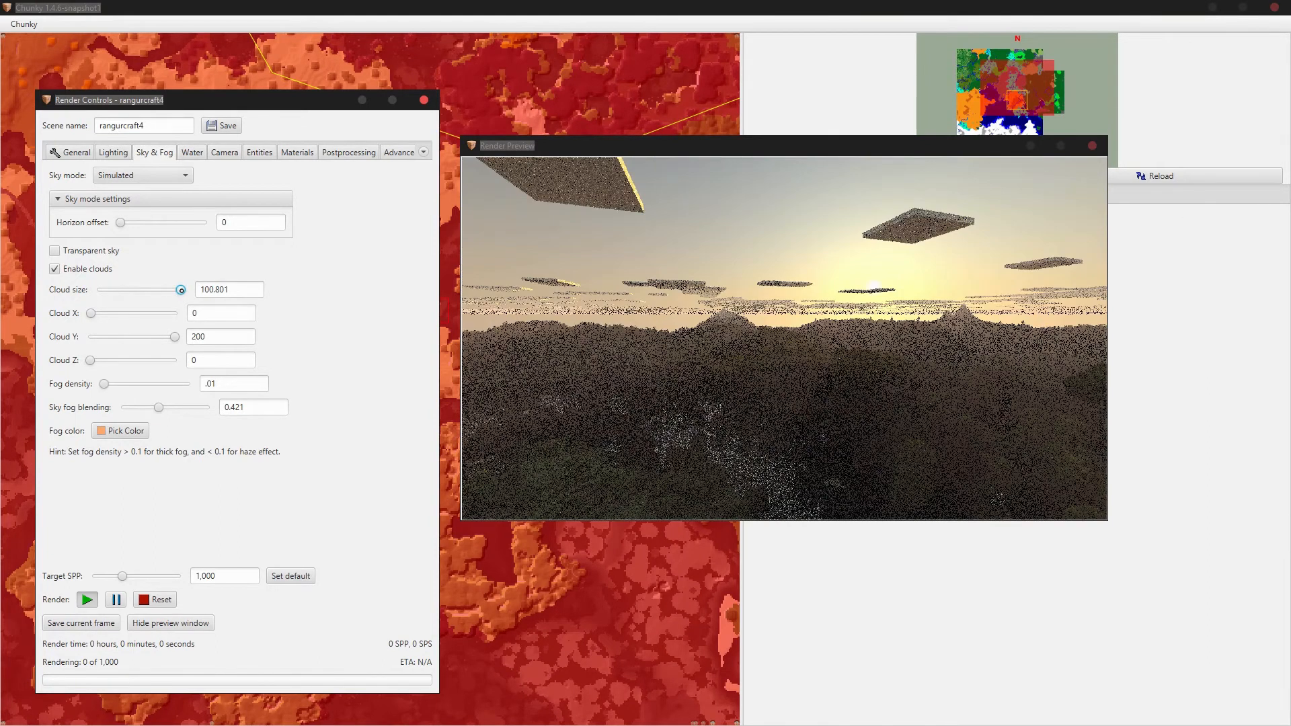
drag(180, 290, 165, 289)
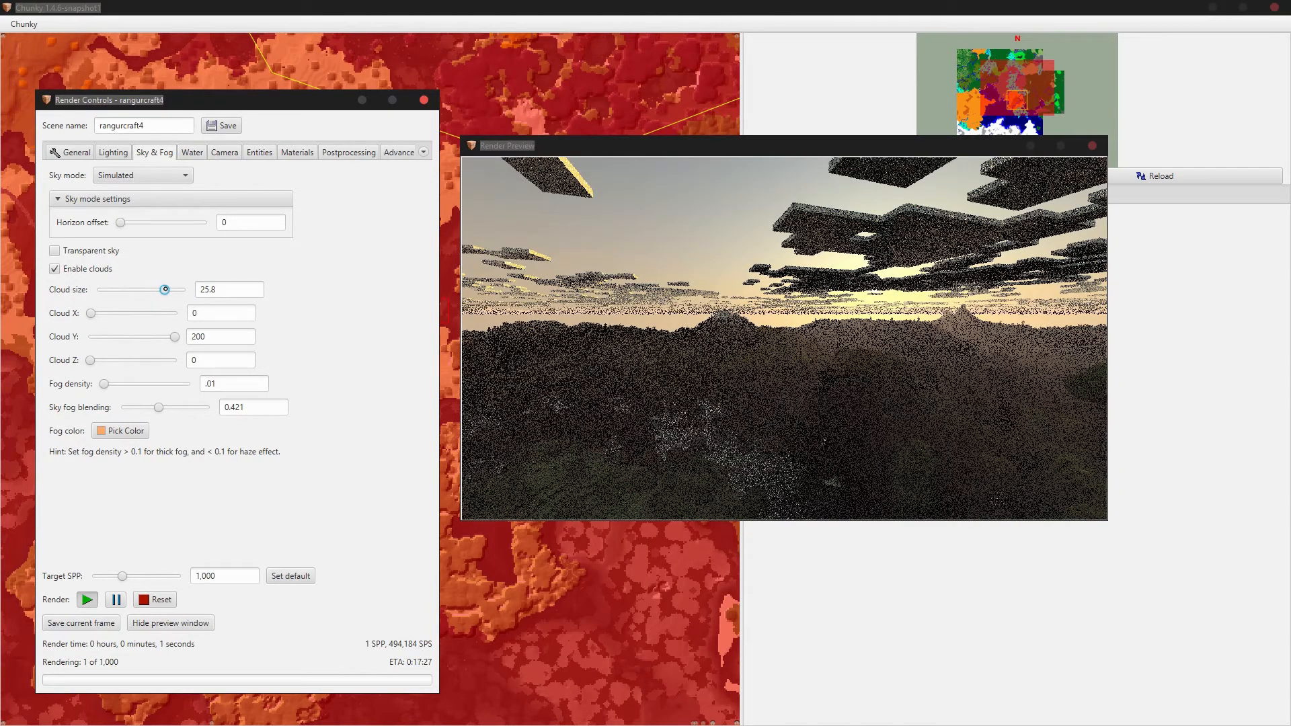
- Lower the cloud layer by setting Cloud Y to 150
double_click(183, 338)
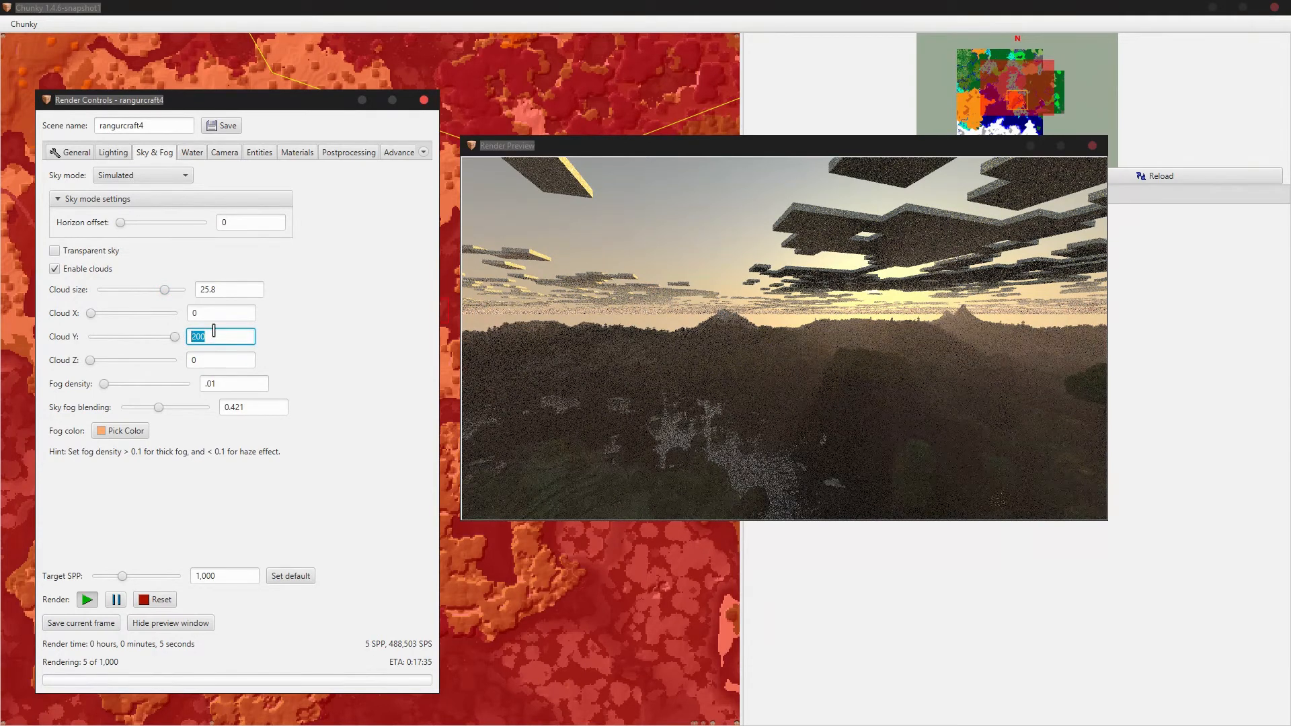
text(150)
key(Return)
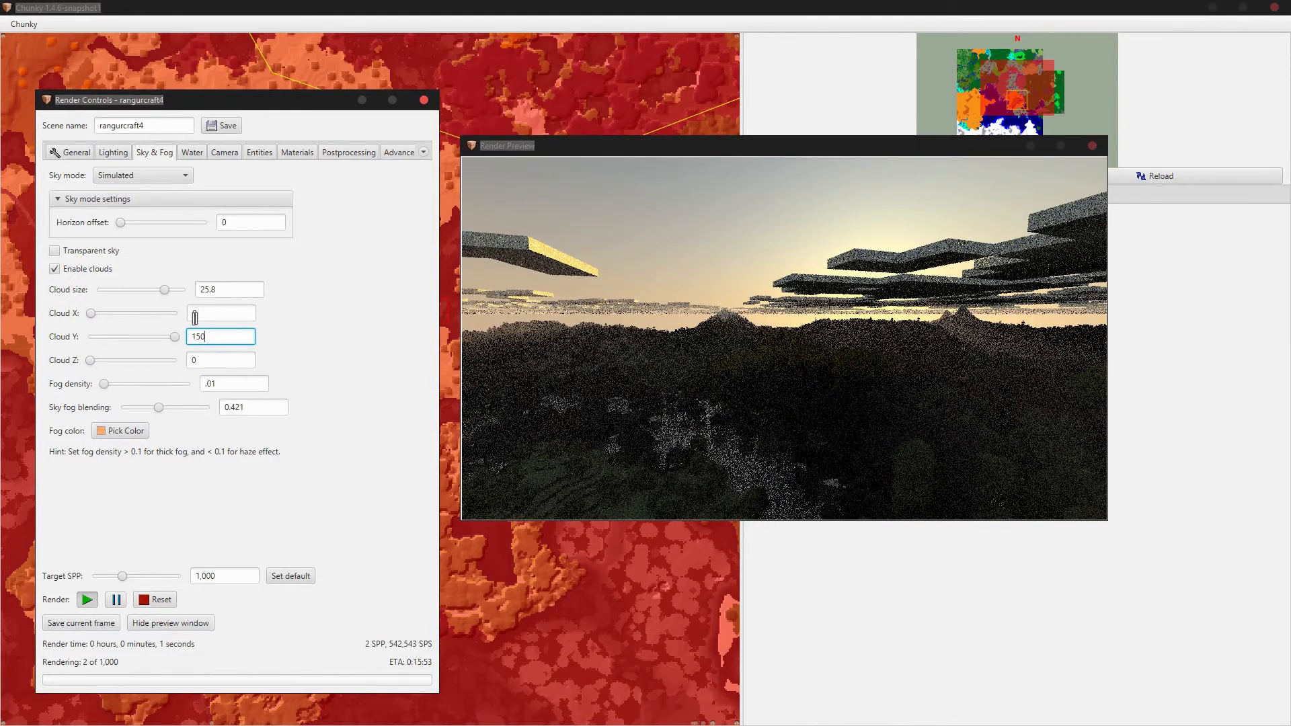
- Offset the clouds horizontally, trying Cloud X at 13.492 and 19.841 and setting Cloud Z to 7.937
drag(95, 312, 105, 312)
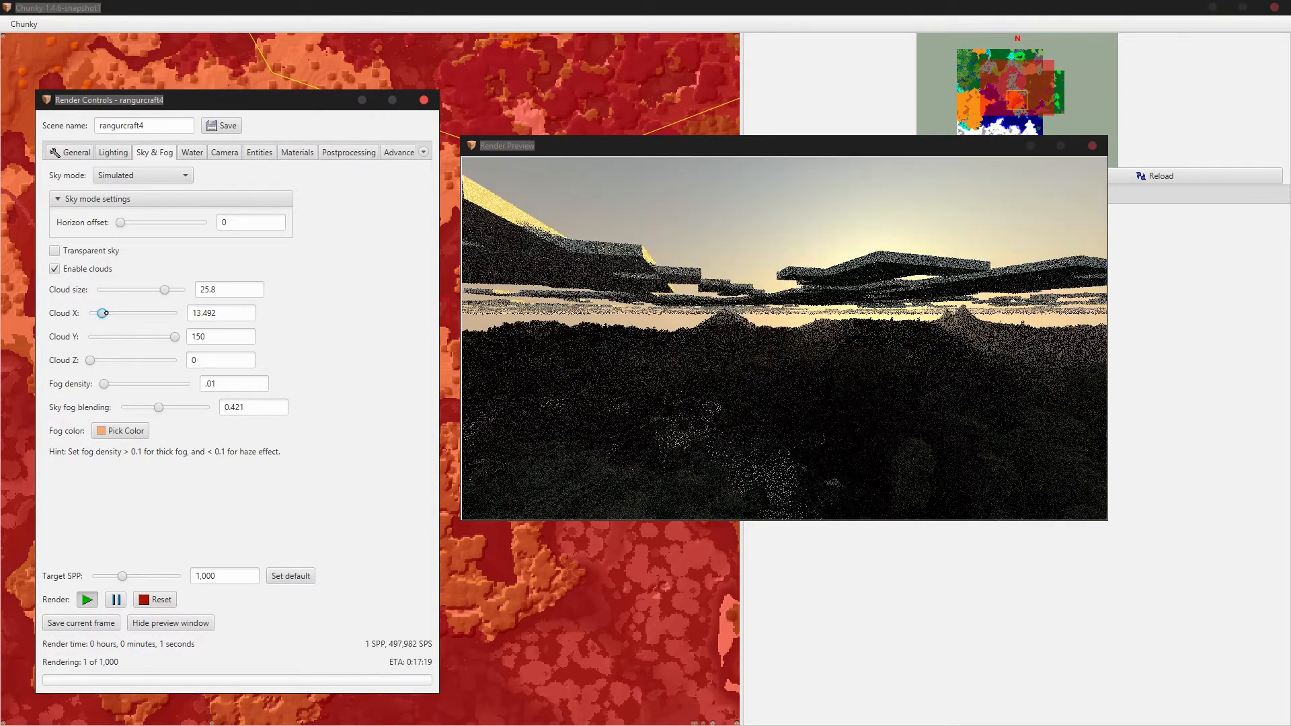
drag(105, 314, 109, 314)
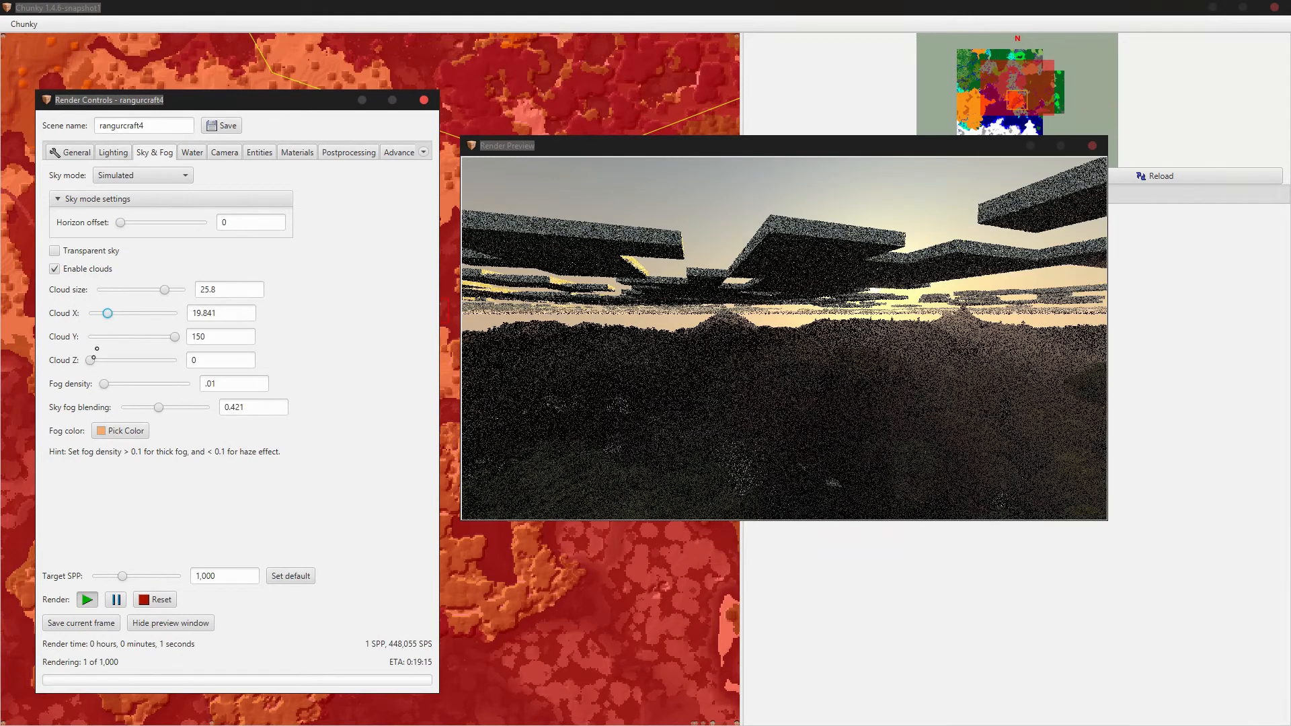
drag(90, 361, 97, 361)
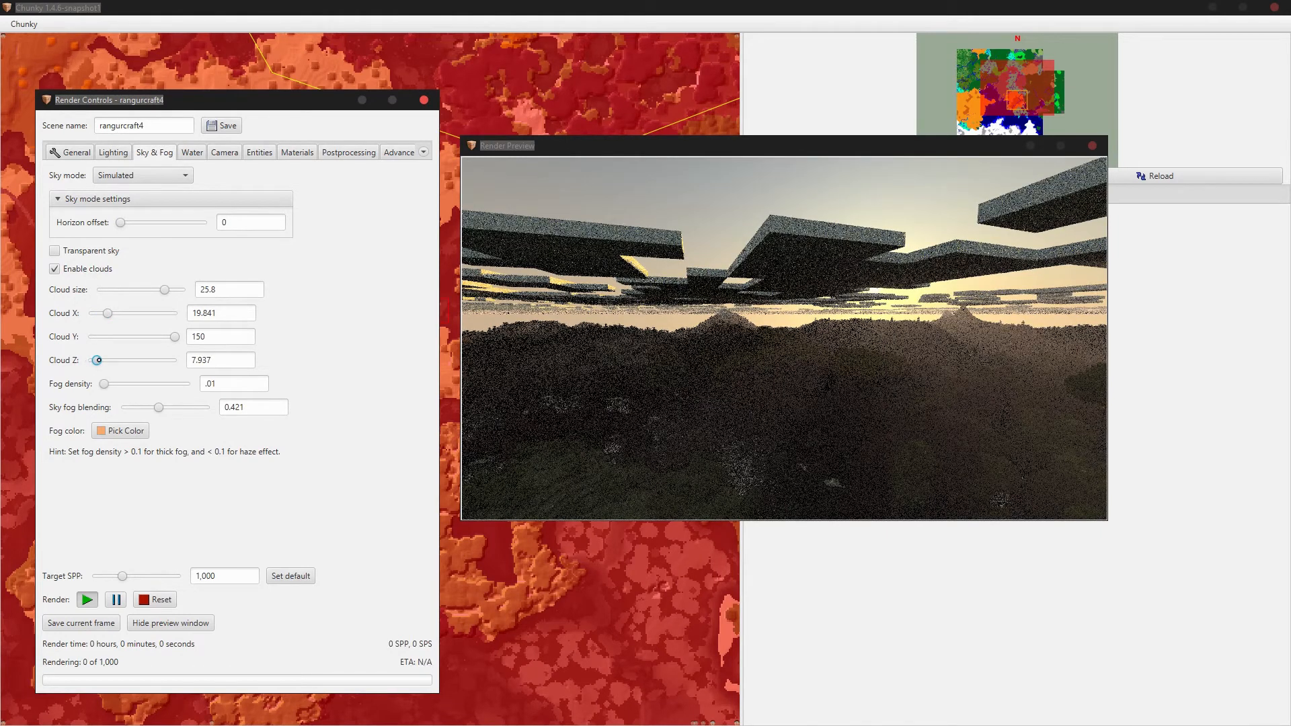
- Reset the render and reposition the clouds in the preview with Cloud X at 49.206 and Cloud Z at 30.159
click(73, 152)
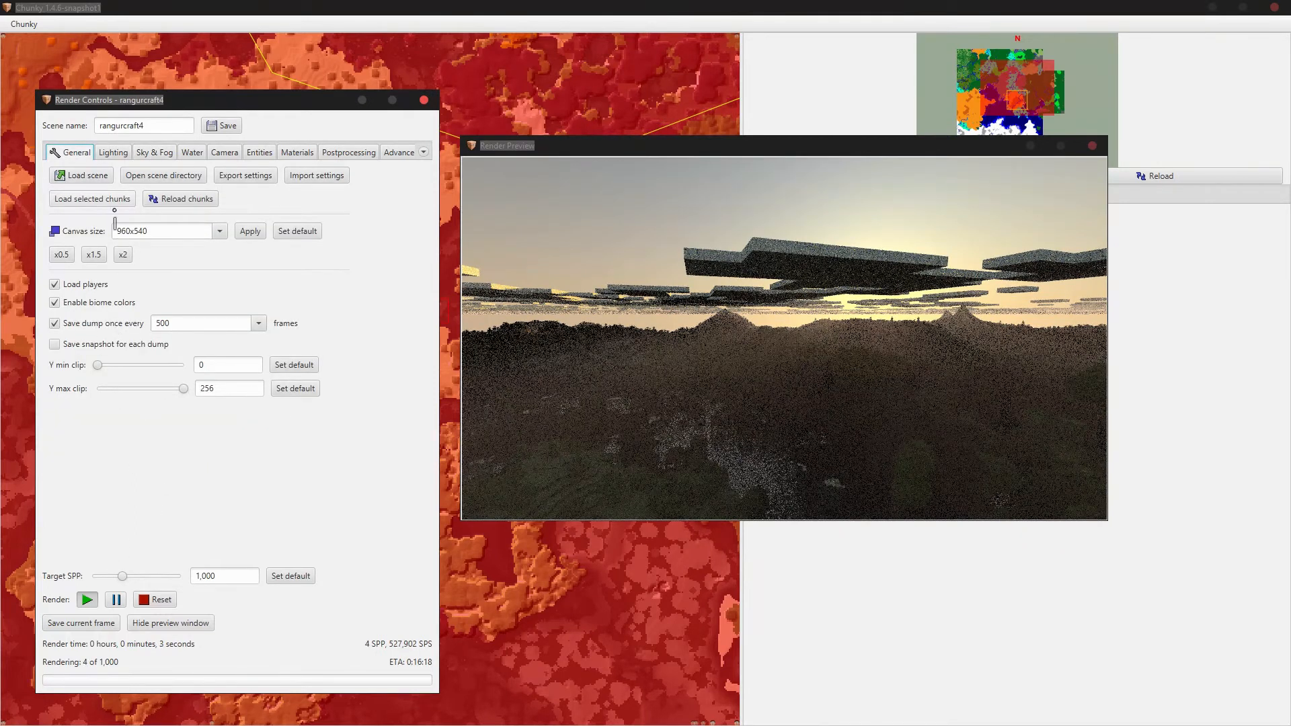
click(162, 599)
click(162, 152)
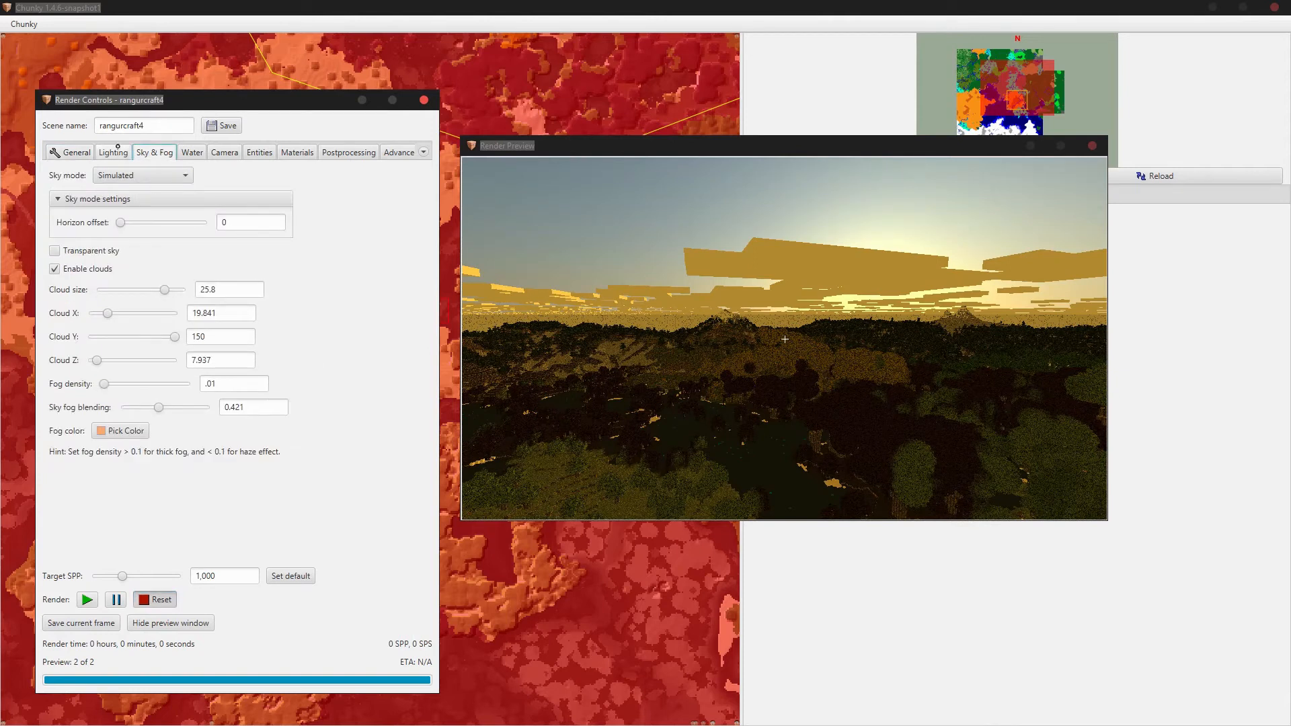
drag(110, 313, 120, 314)
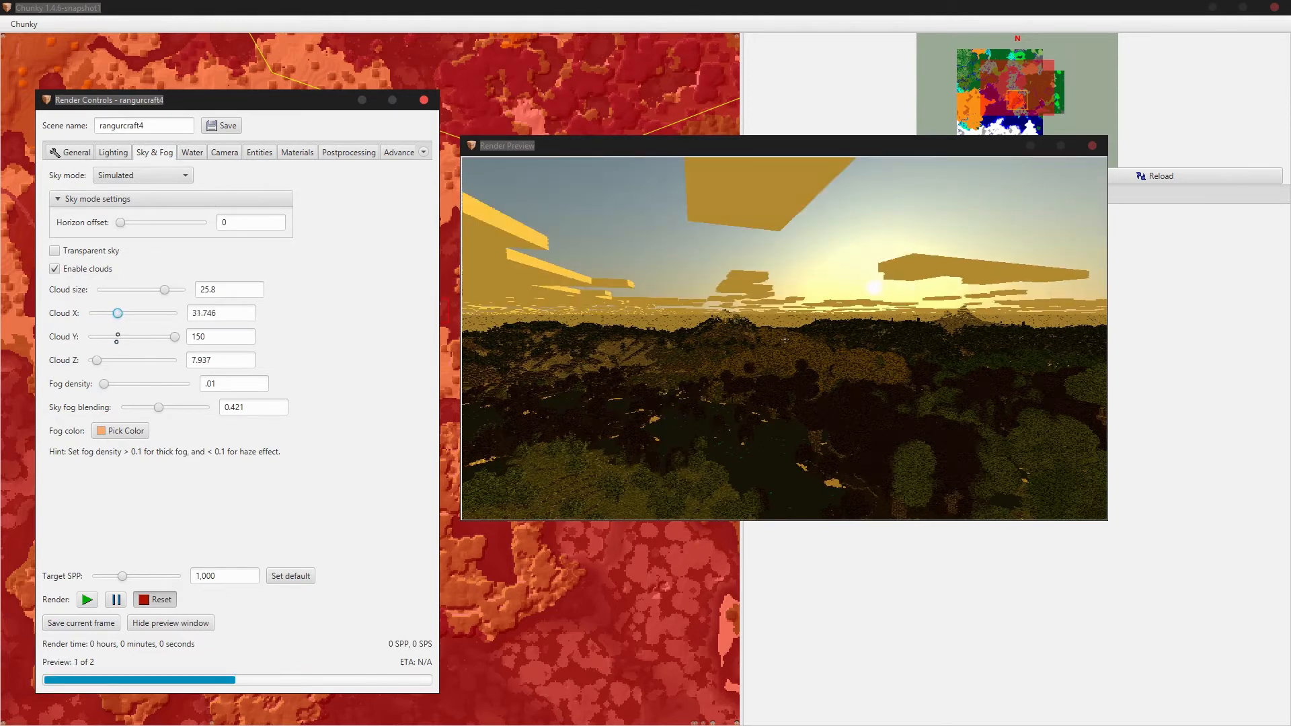
mouse_move(98, 361)
mouse_down()
mouse_move(134, 361)
mouse_move(116, 360)
mouse_up()
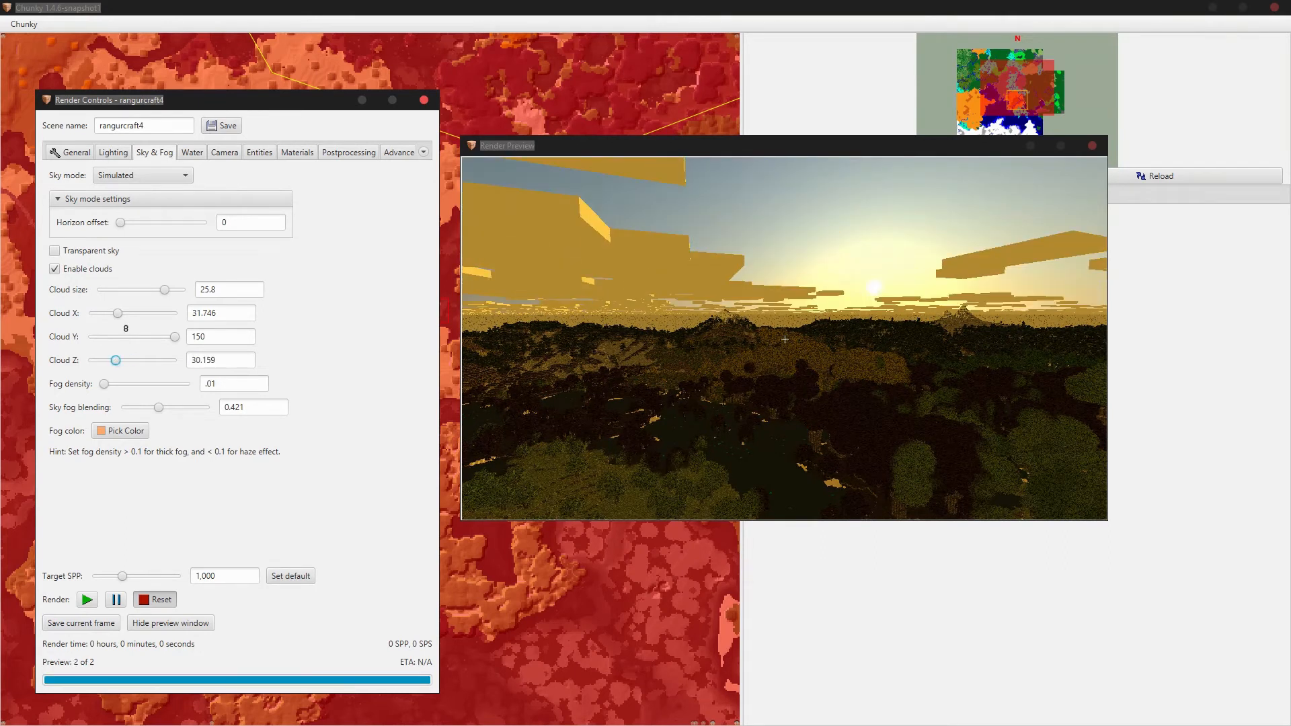
drag(118, 313, 133, 313)
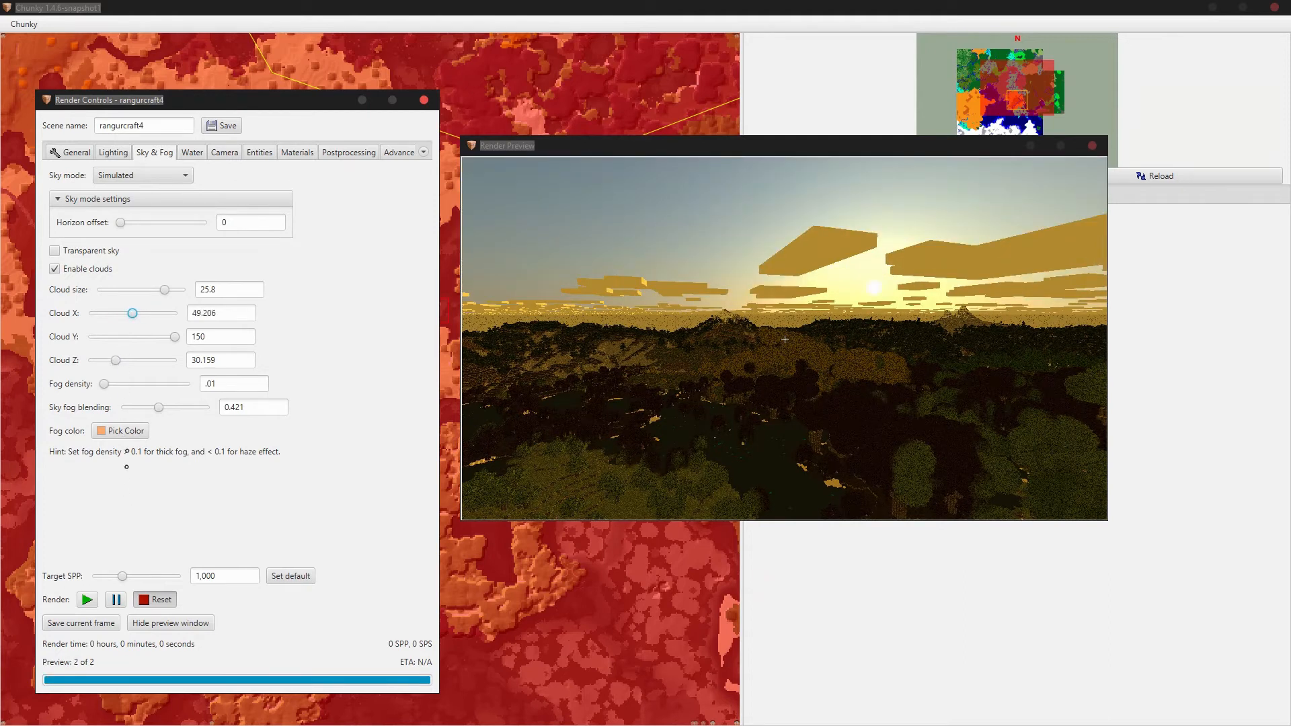
- Start rendering the scene and set the fog density to 0
click(87, 599)
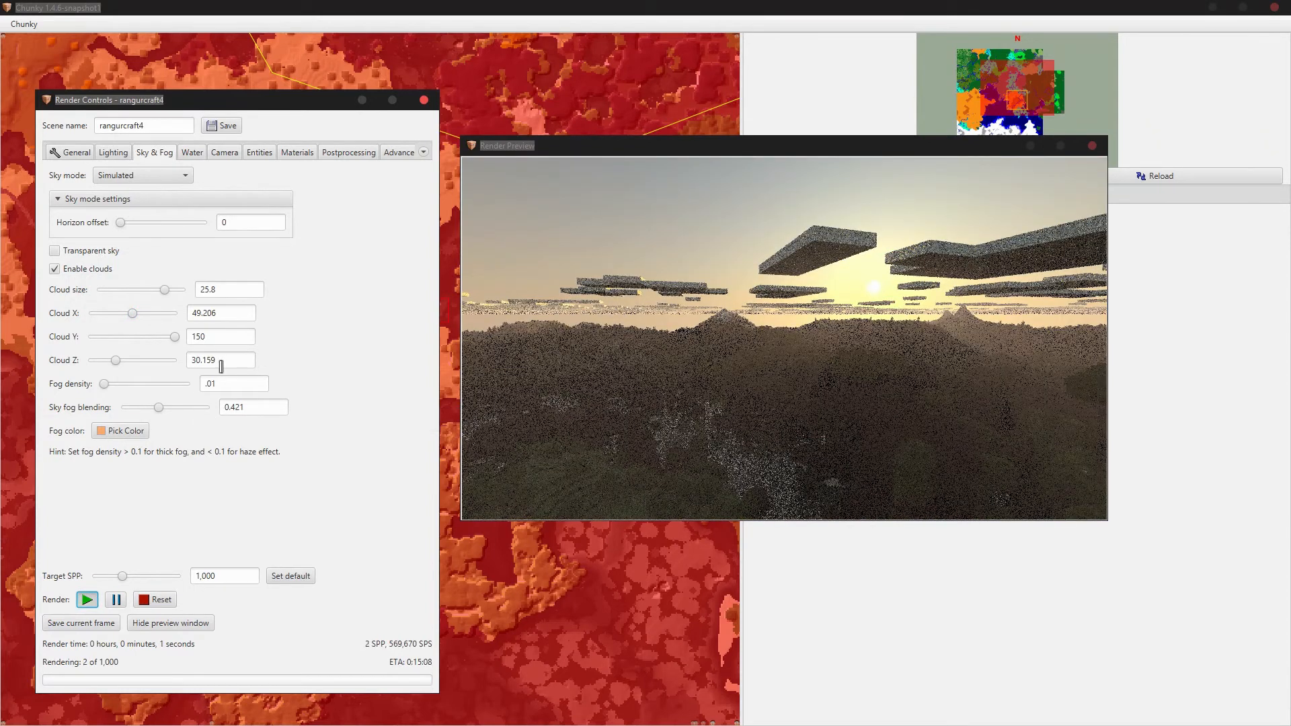
drag(218, 383, 188, 386)
text(0)
key(Return)
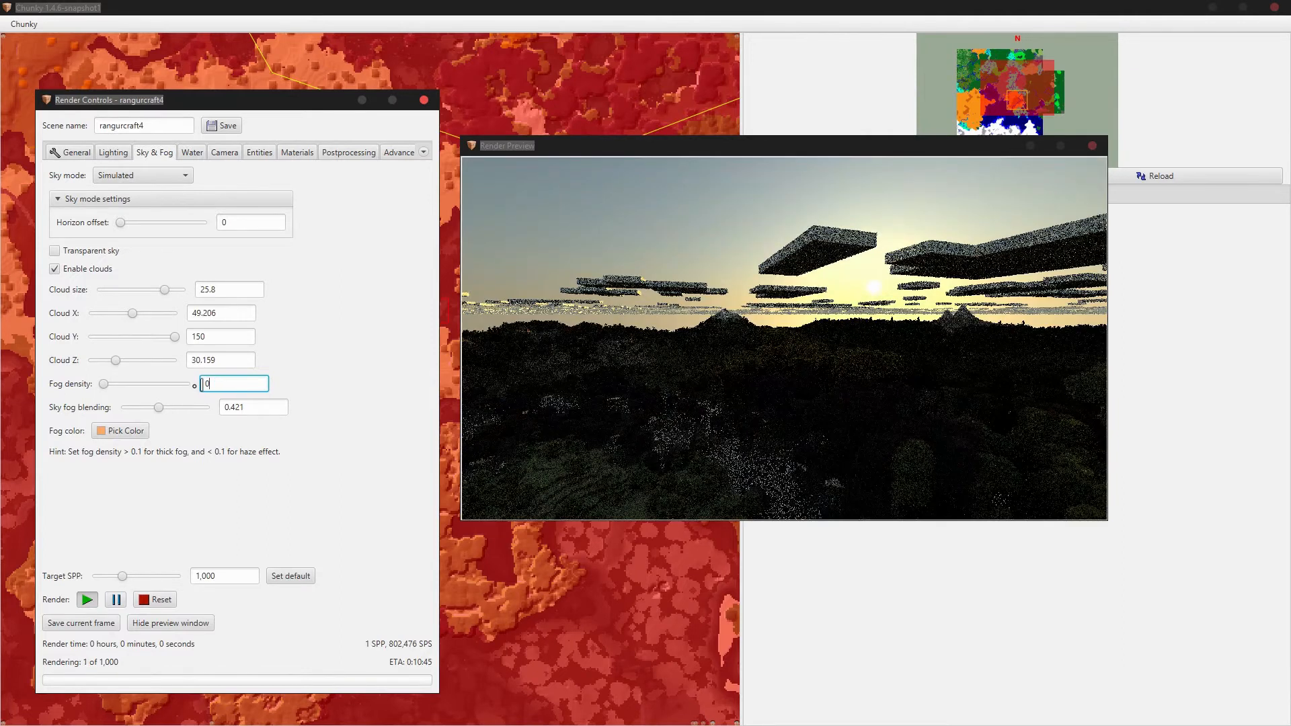
- Raise the sky fog blending to 1 and set the fog density to .05
drag(182, 407, 194, 385)
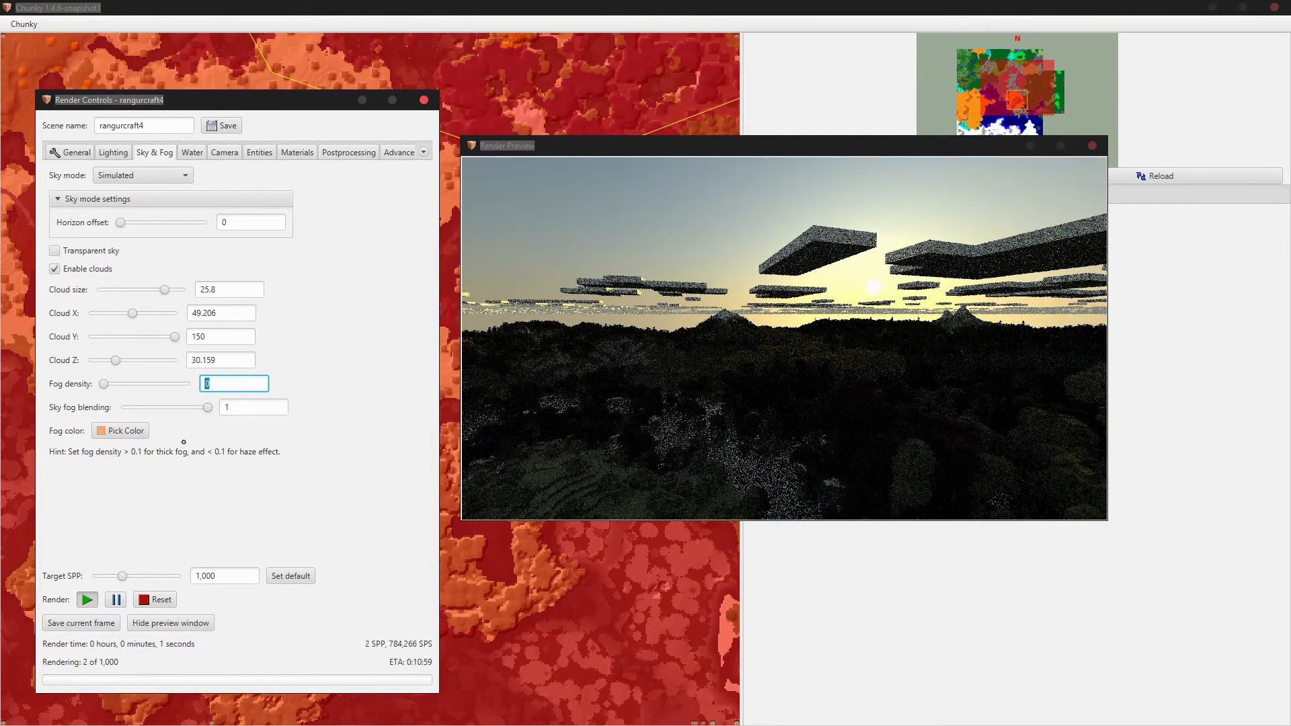
text(.05)
key(Return)
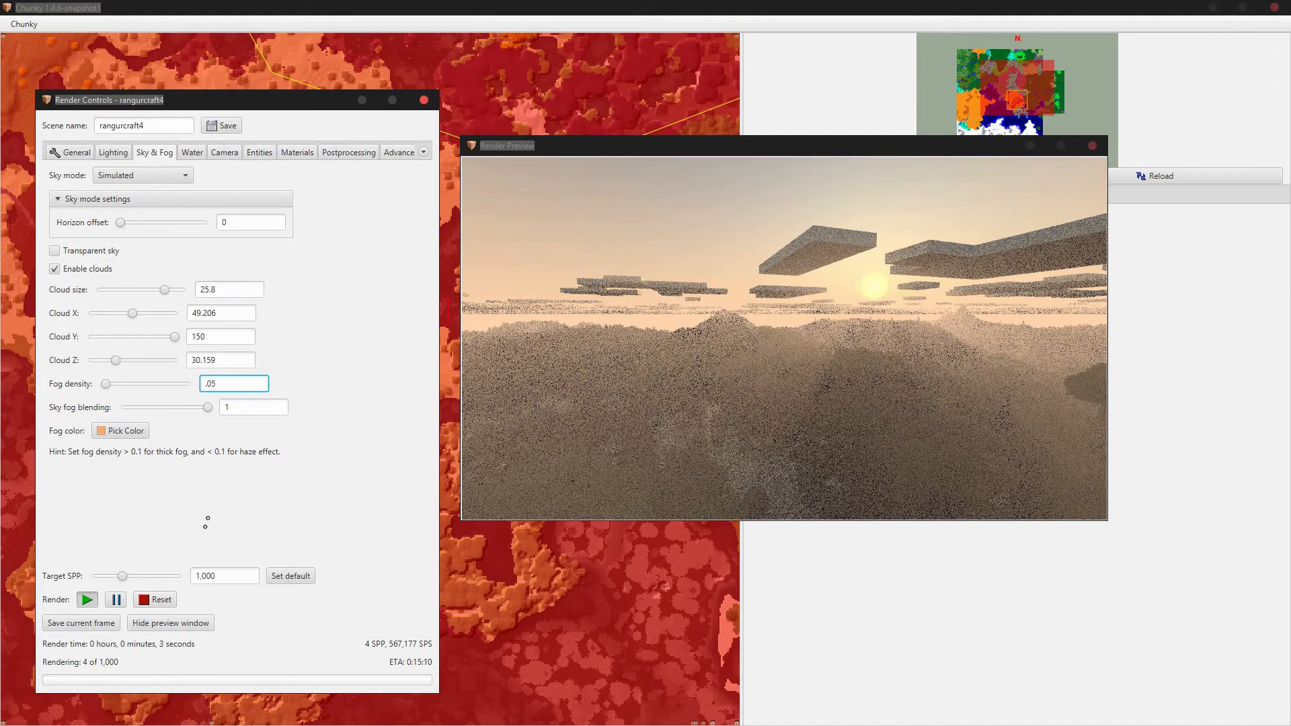
- Reset the render and fly the preview camera down among the large forest trees, facing the glowing horizon
click(155, 600)
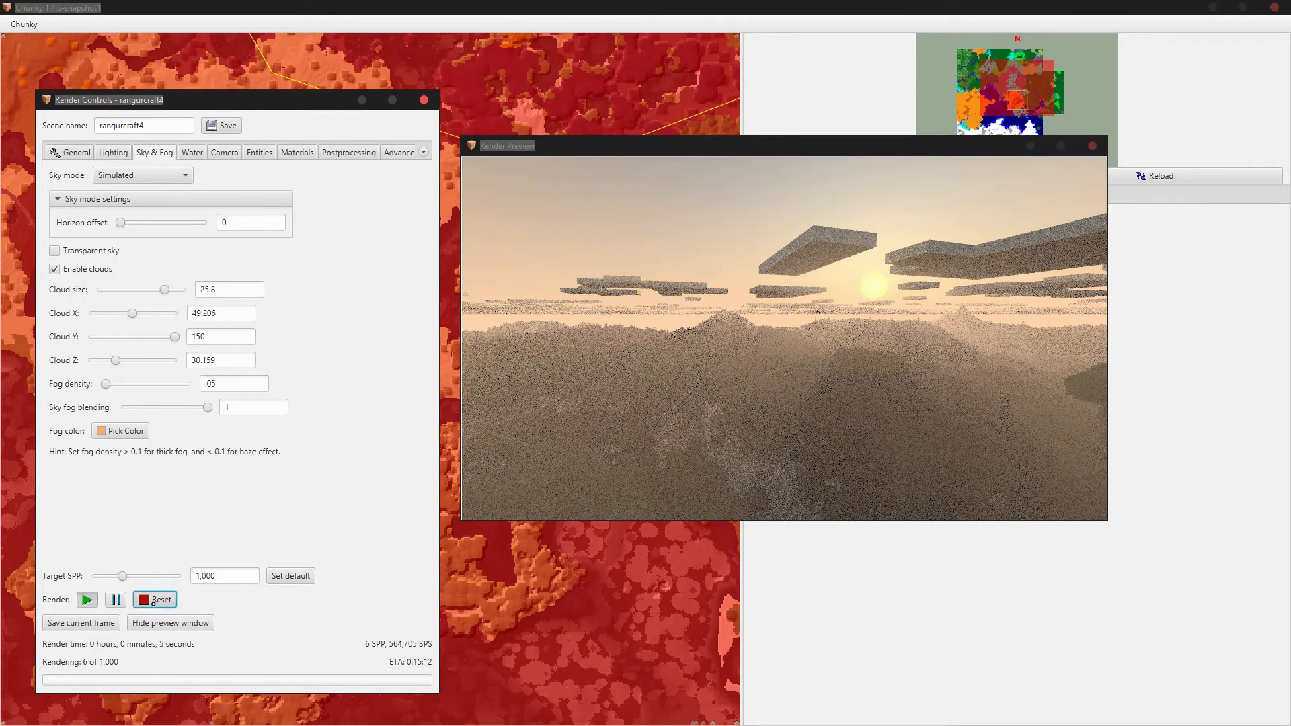
drag(693, 333, 805, 338)
key(w)
key(w)
key(d)
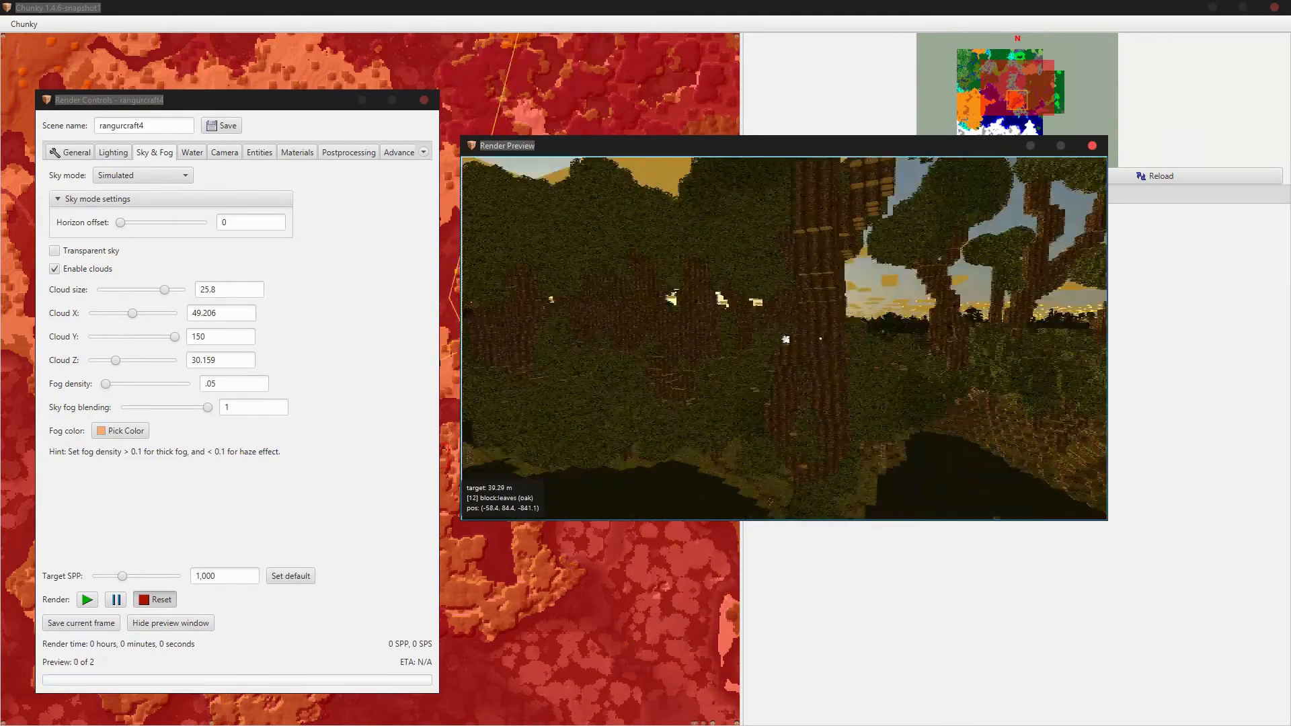
key(w)
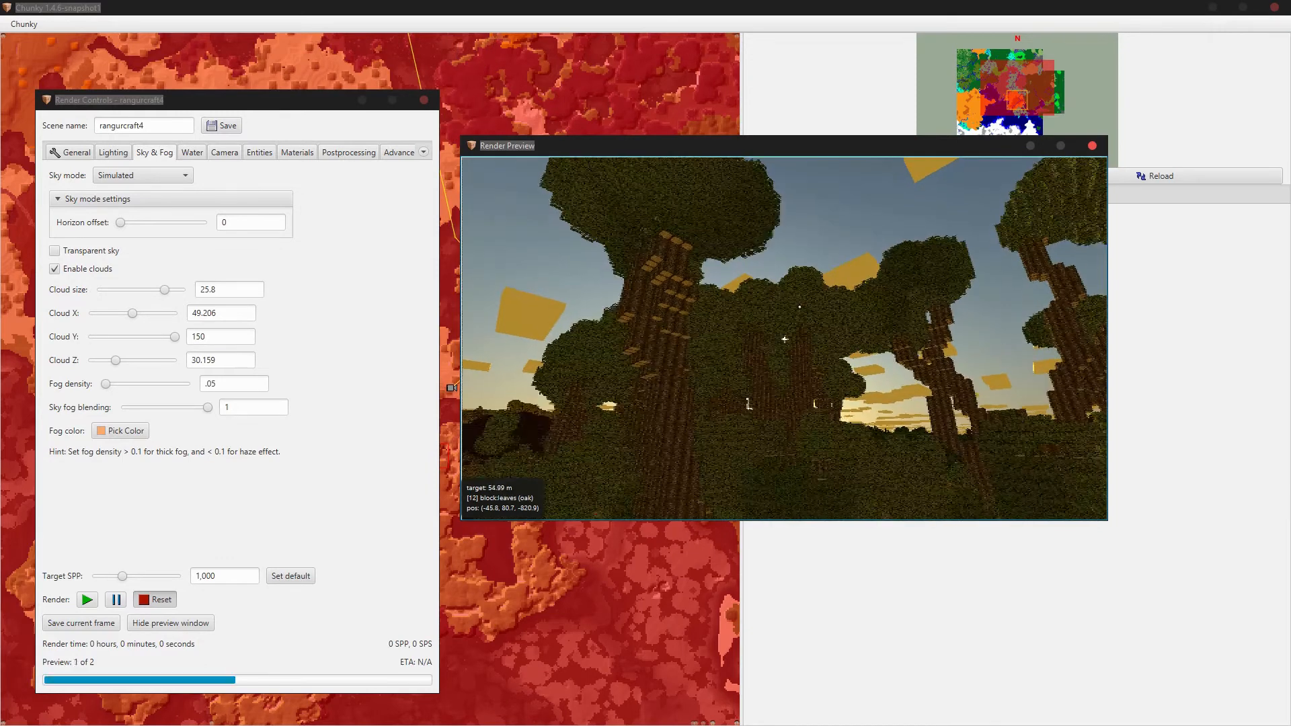
key(f)
key(f)
drag(806, 338, 808, 326)
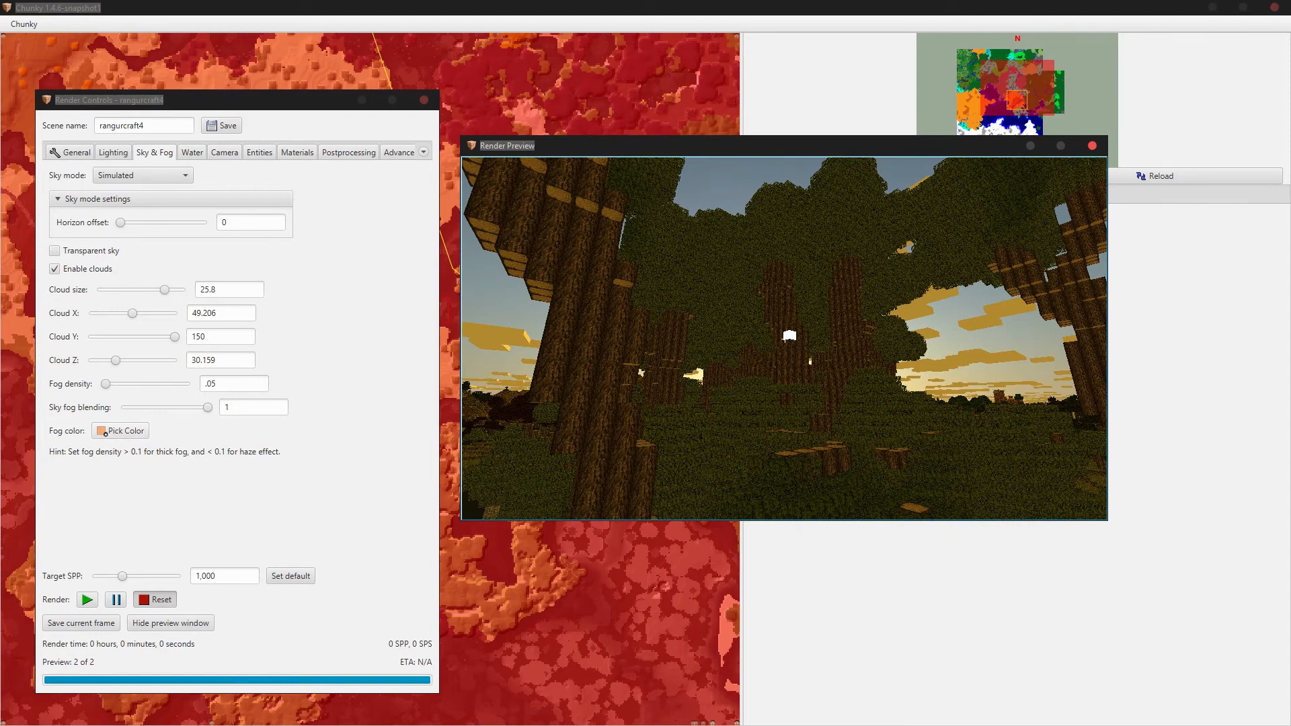
- Autofocus the camera on the forest view and set the depth of field to 113.759
click(218, 156)
click(67, 372)
drag(186, 326, 170, 326)
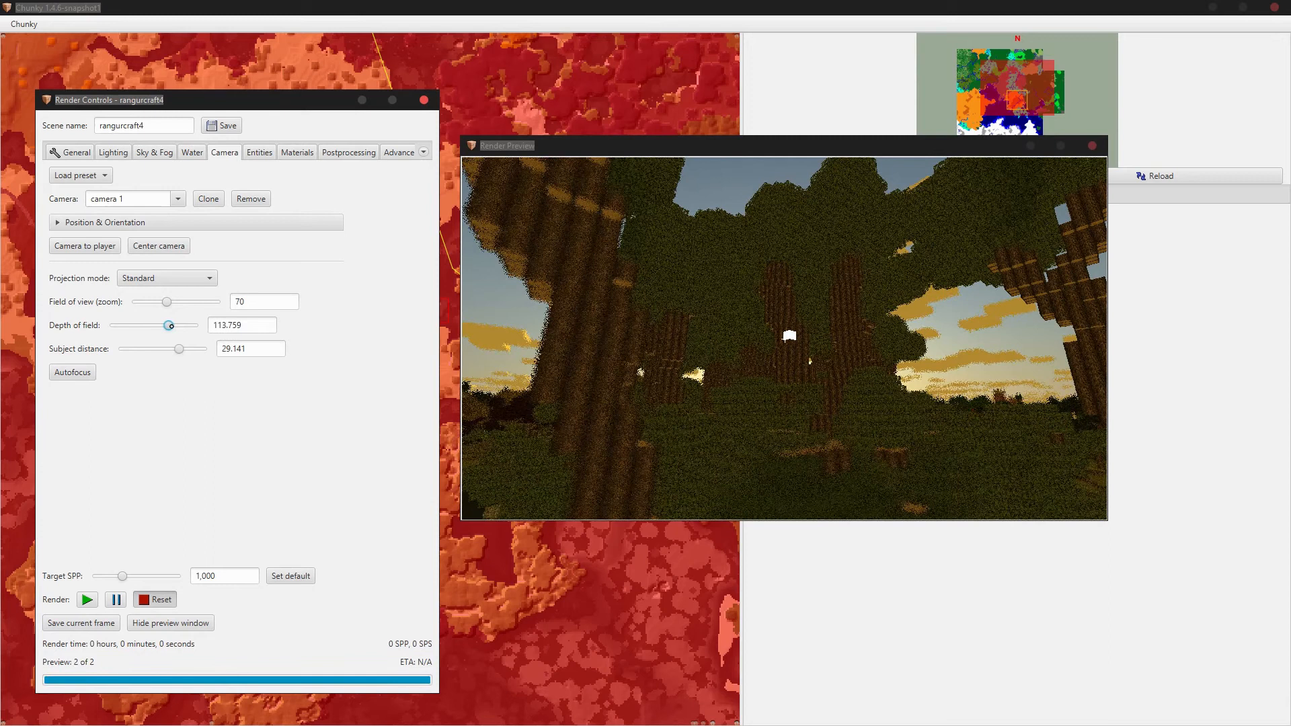
- Start rendering the forest view and raise the sun altitude to 11.31
click(155, 152)
click(87, 599)
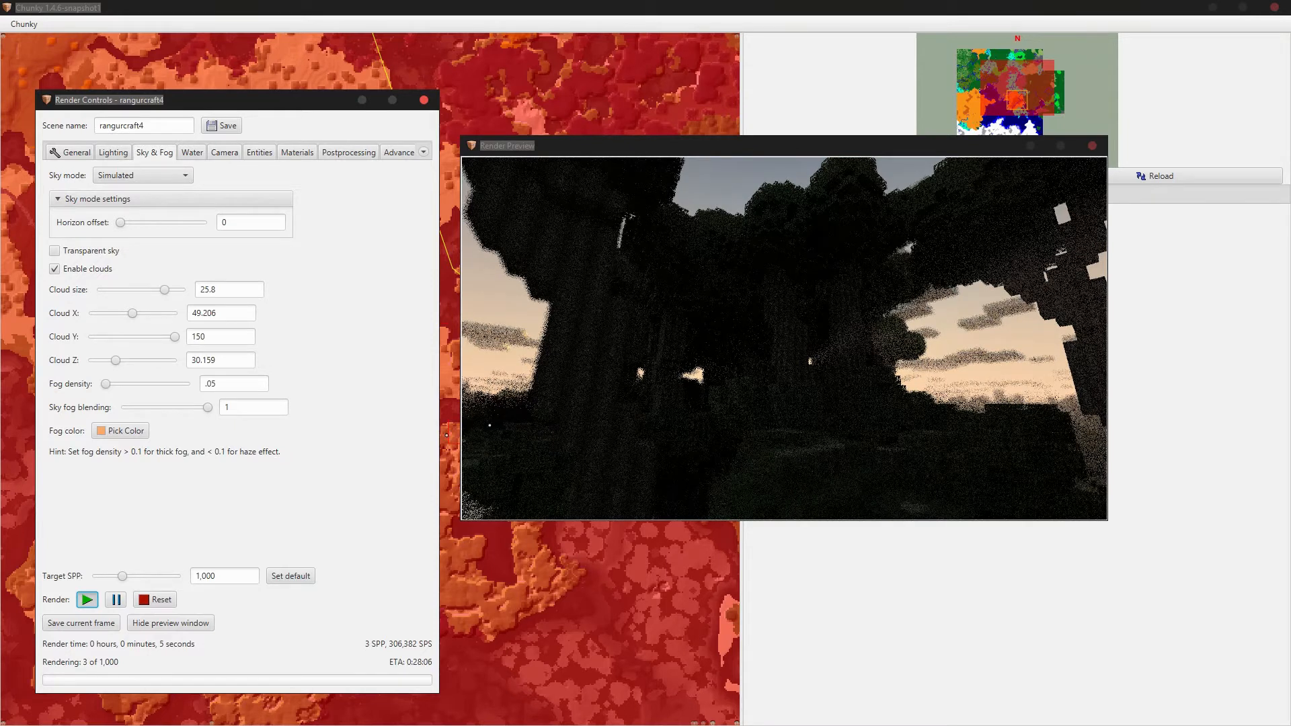
click(119, 151)
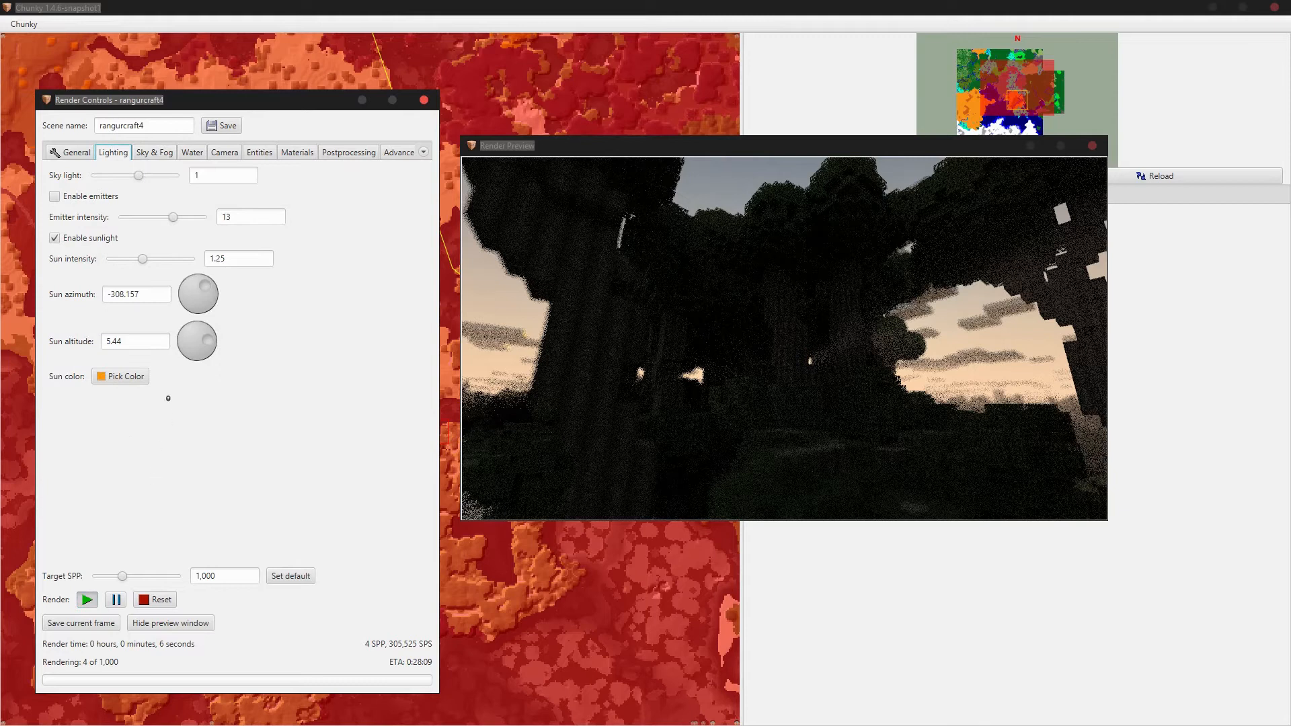
drag(207, 340, 213, 338)
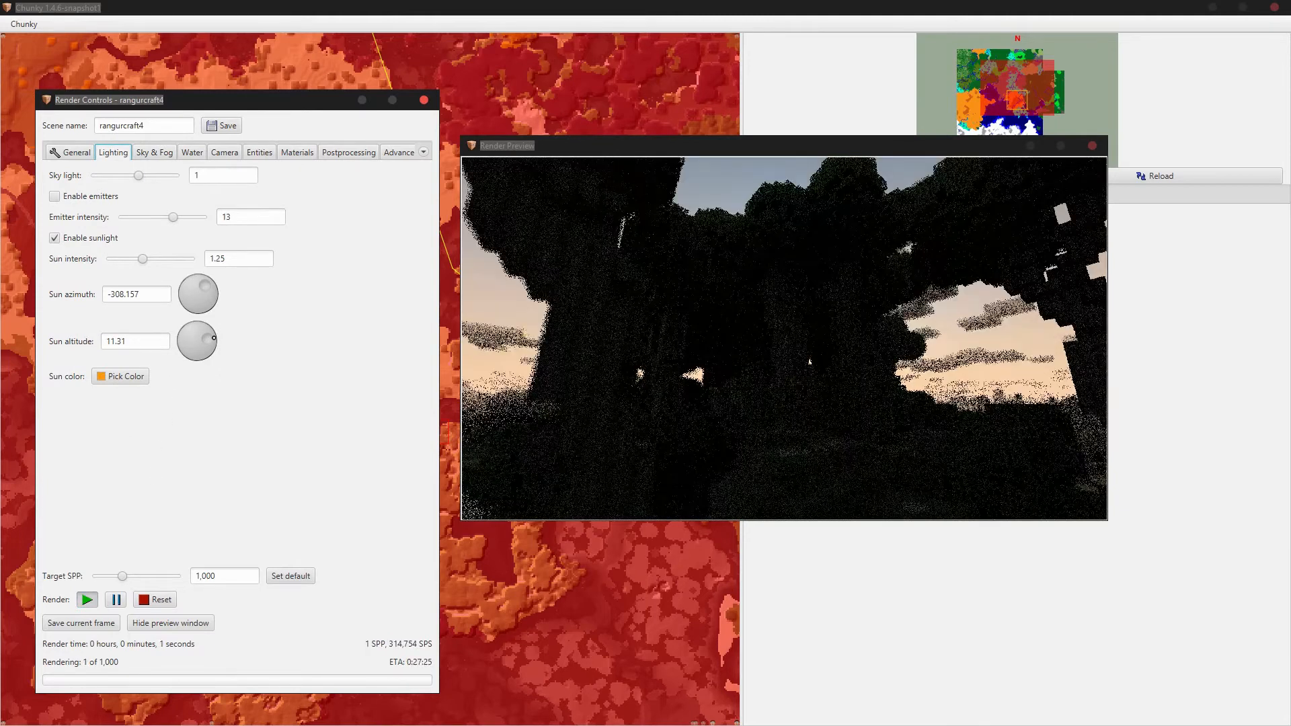
- Reset the render and move the preview camera out of the trees to a view over the water beside the forest
click(152, 600)
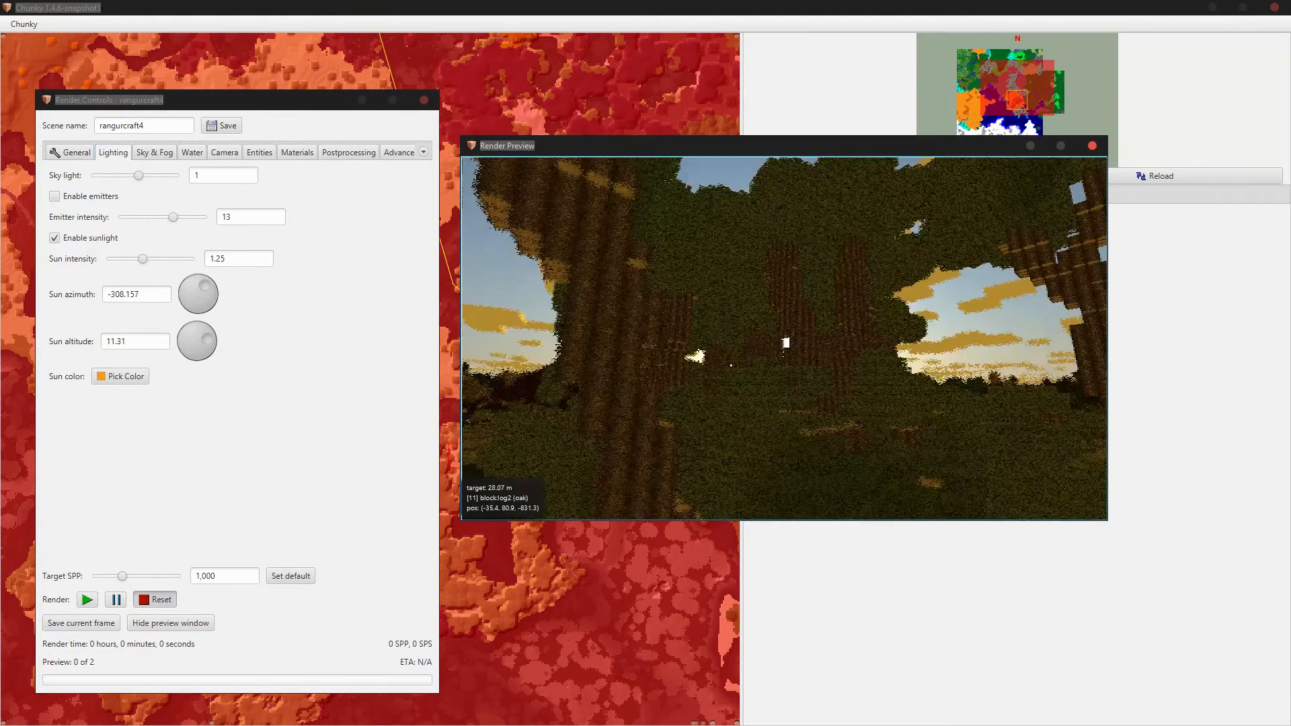
key(a)
drag(731, 365, 777, 379)
key(f)
key(f)
key(f)
key(f)
key(a)
key(a)
key(r)
key(r)
- Halve the canvas size to 480x270 and start rendering
click(70, 153)
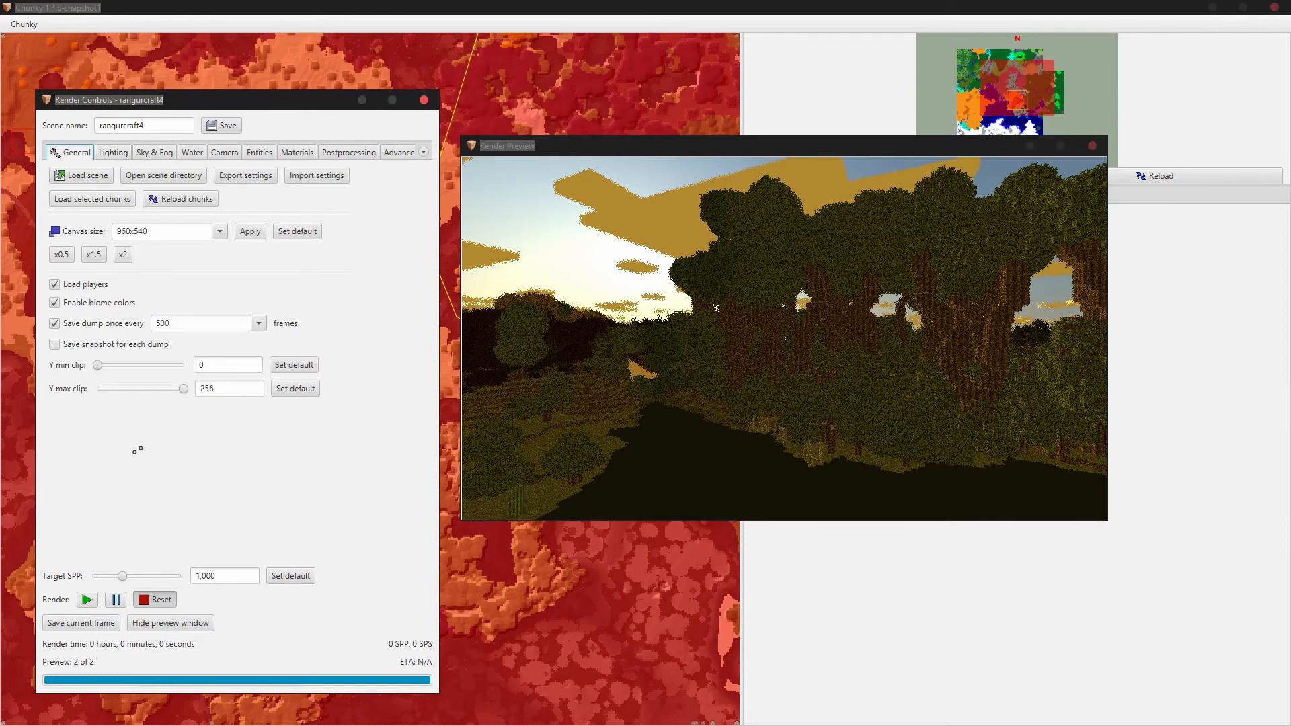
click(62, 254)
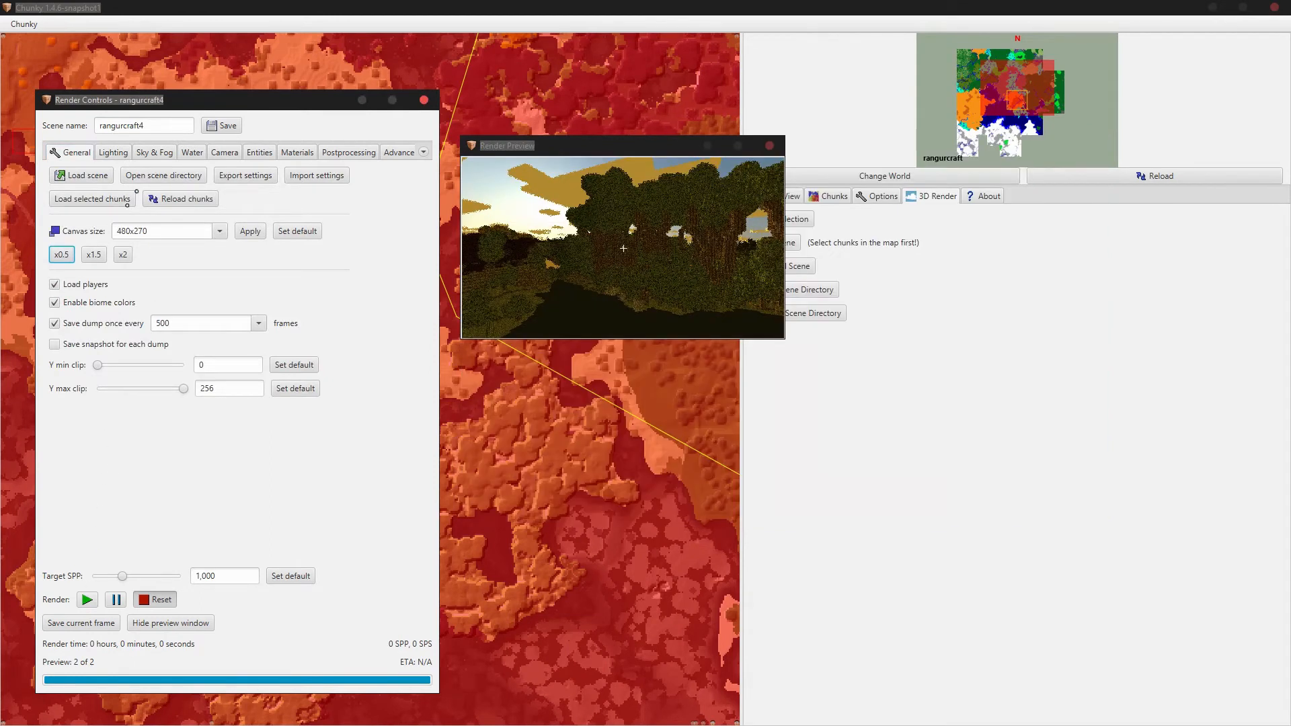
click(225, 153)
click(87, 599)
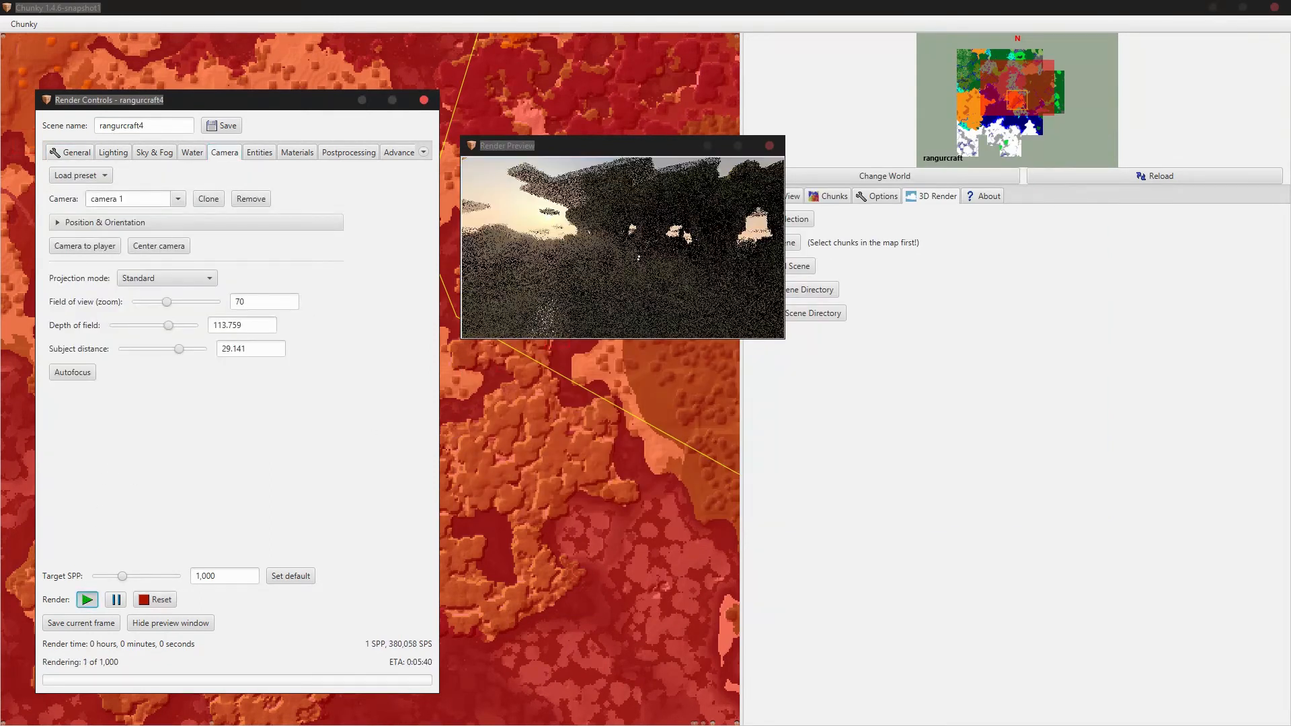
- Reposition the camera in the running render so the sun shines past the edge of the trees
drag(673, 222, 618, 225)
key(w)
key(w)
key(a)
key(s)
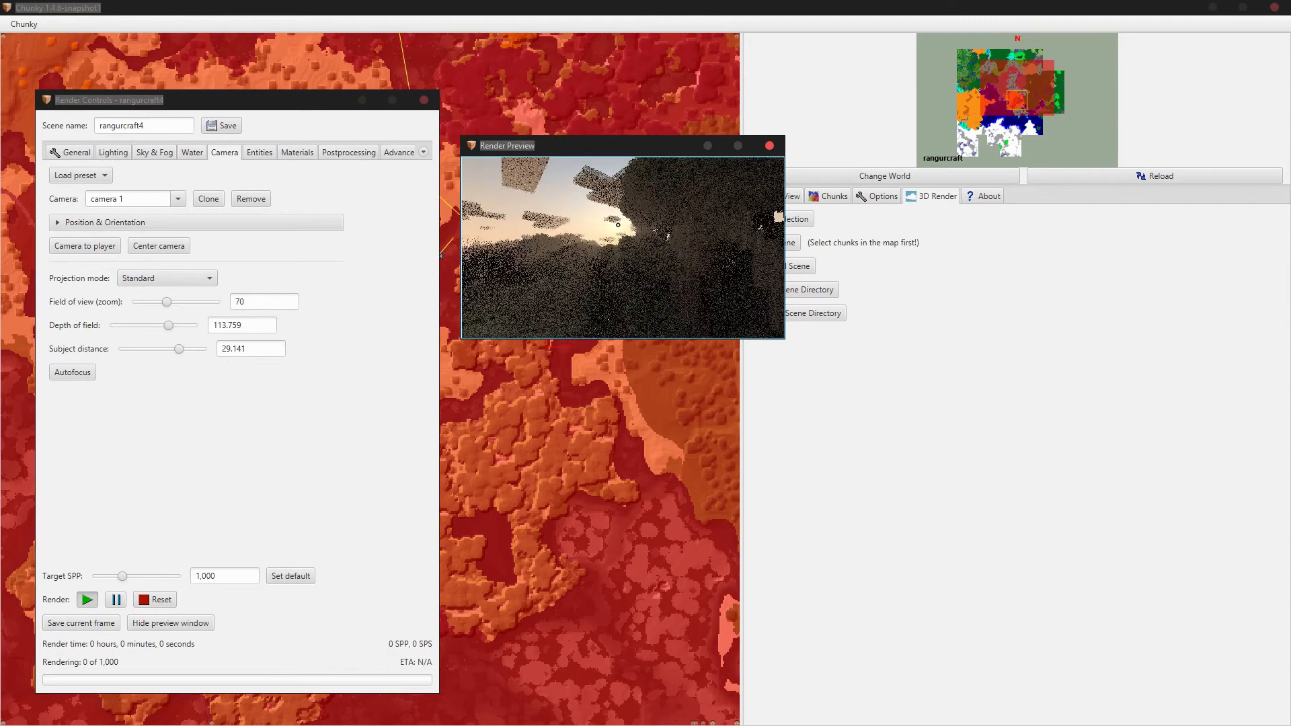
drag(619, 224, 621, 239)
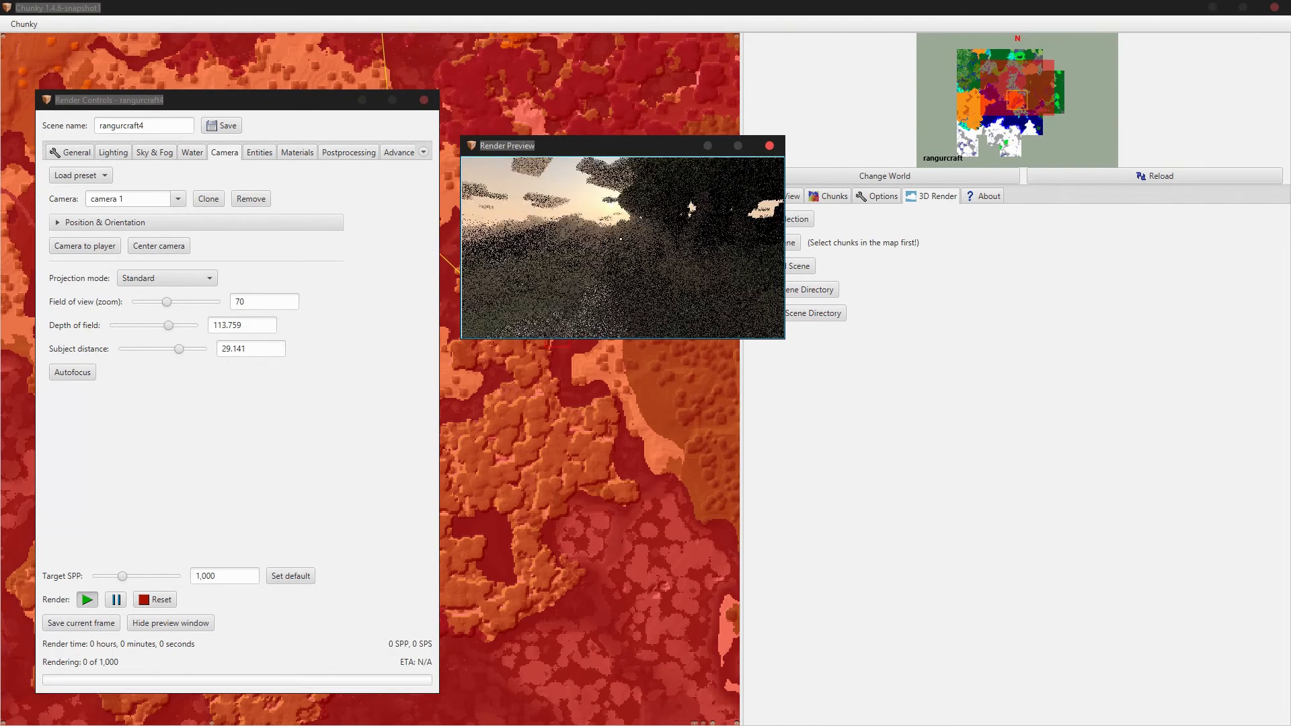
key(a)
key(s)
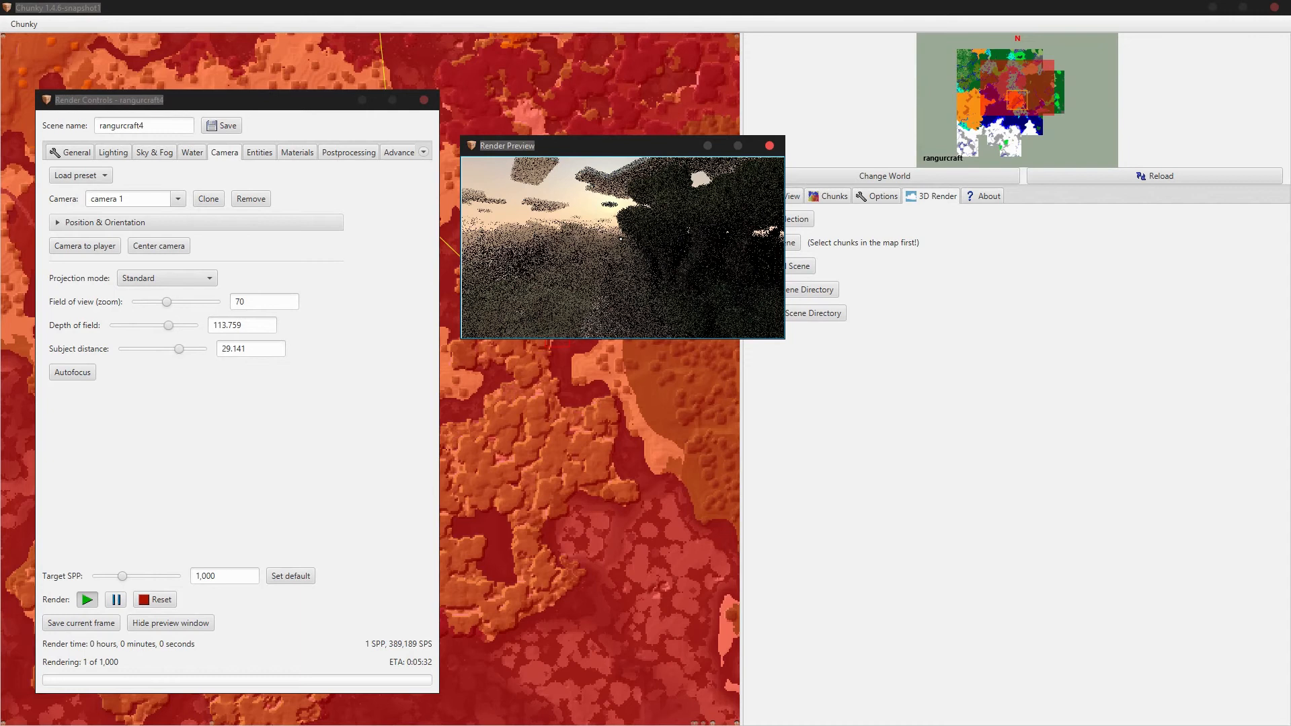
drag(621, 239, 620, 238)
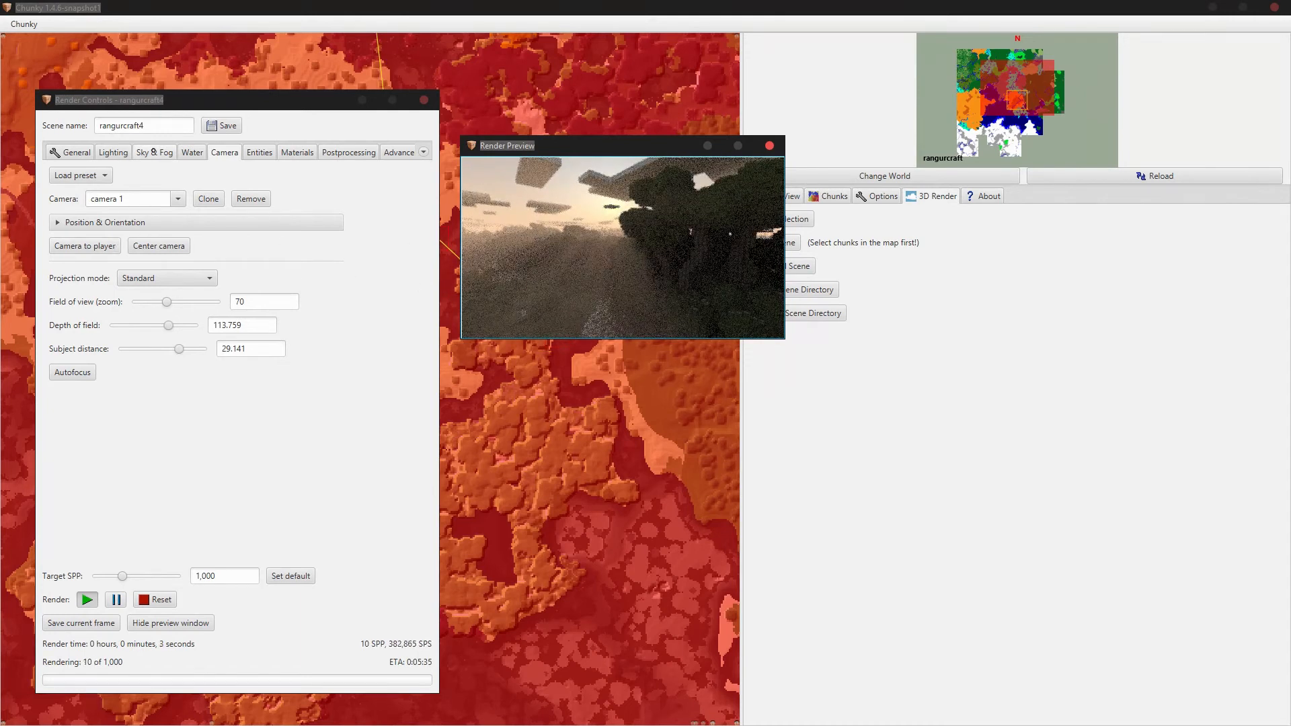
- Try fog densities of .1, 1 and .05, and settle on .1
click(167, 157)
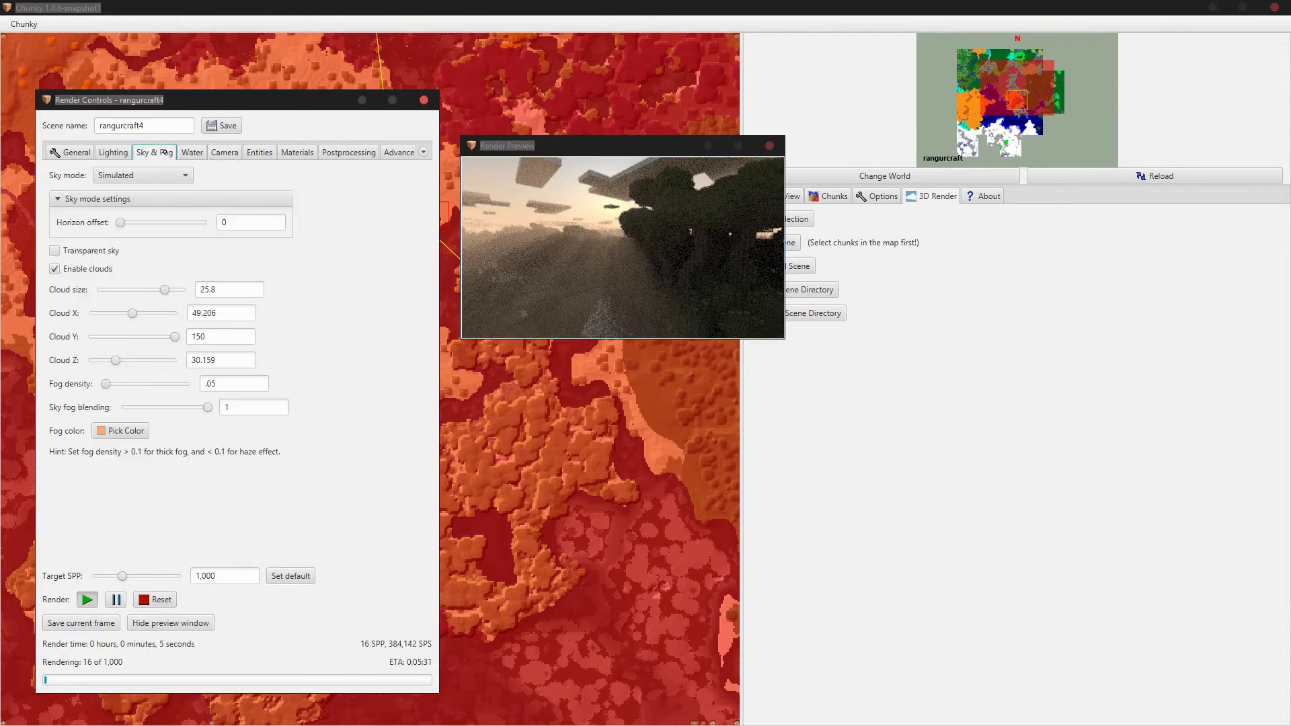
drag(229, 384, 200, 385)
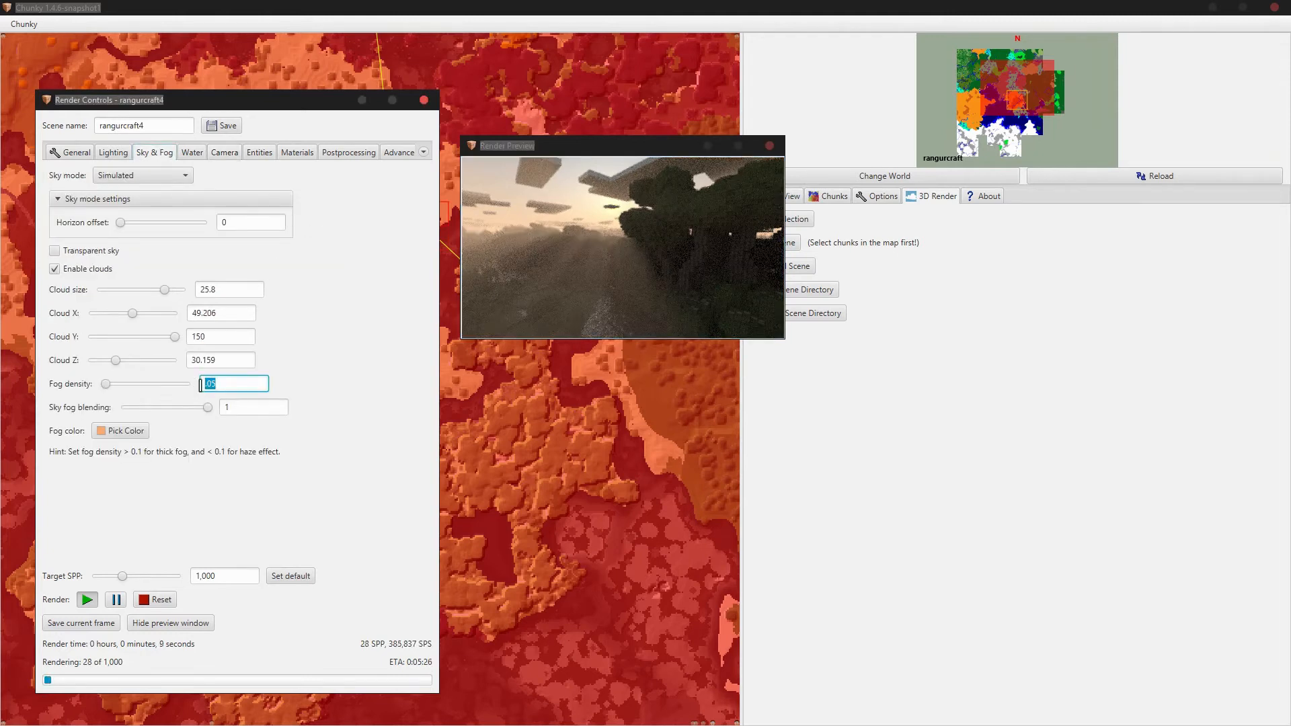
text(.1)
key(Return)
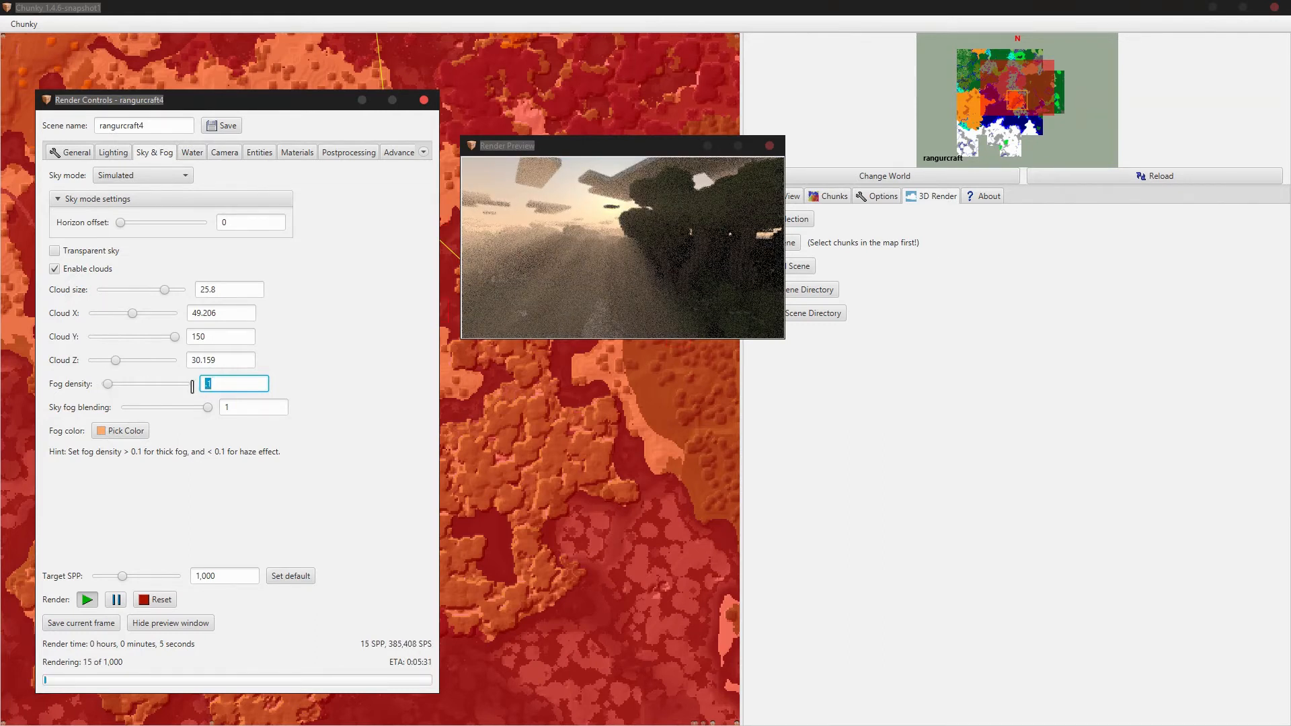
text(1)
key(Return)
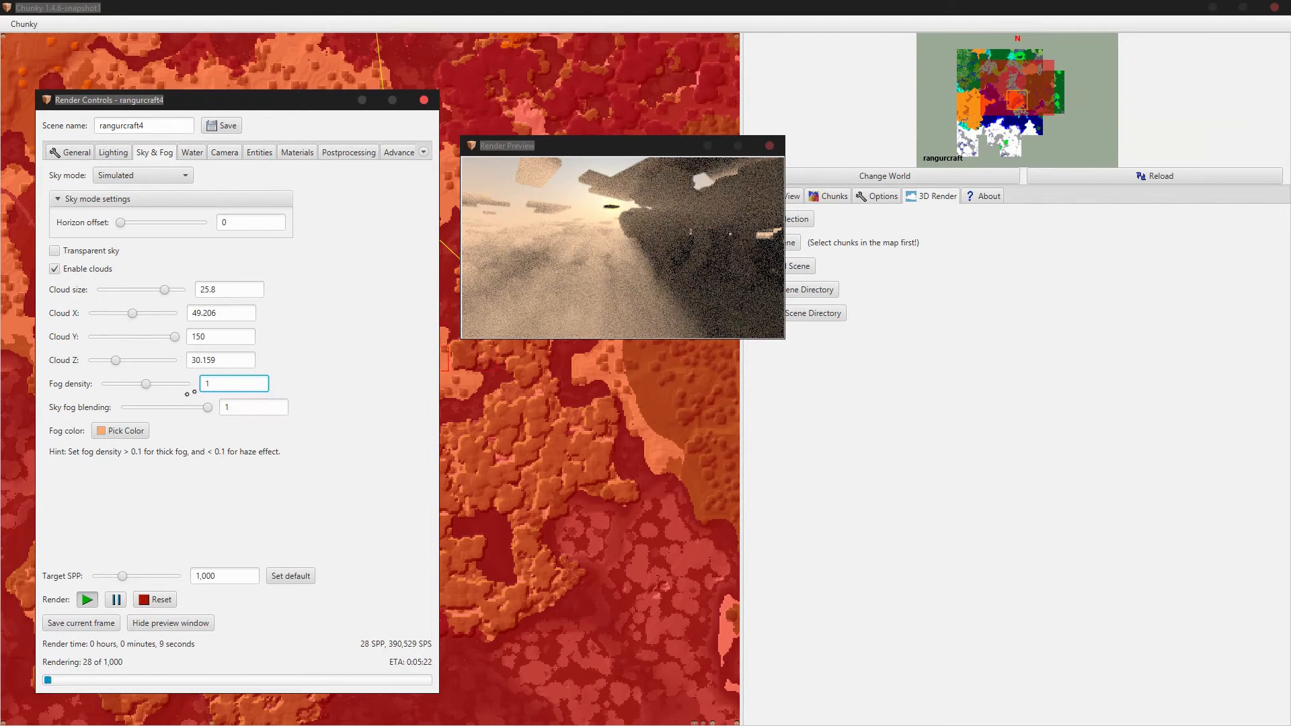
drag(212, 386, 189, 387)
text(.05)
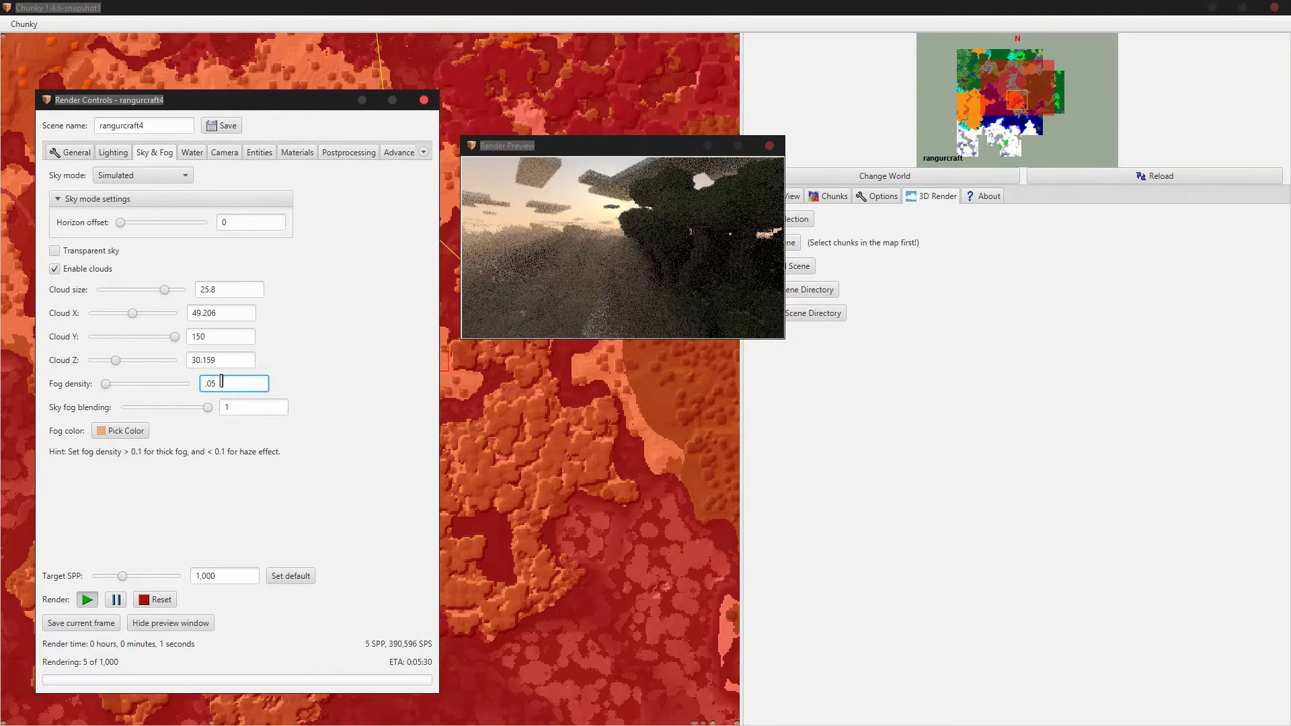
text(.1)
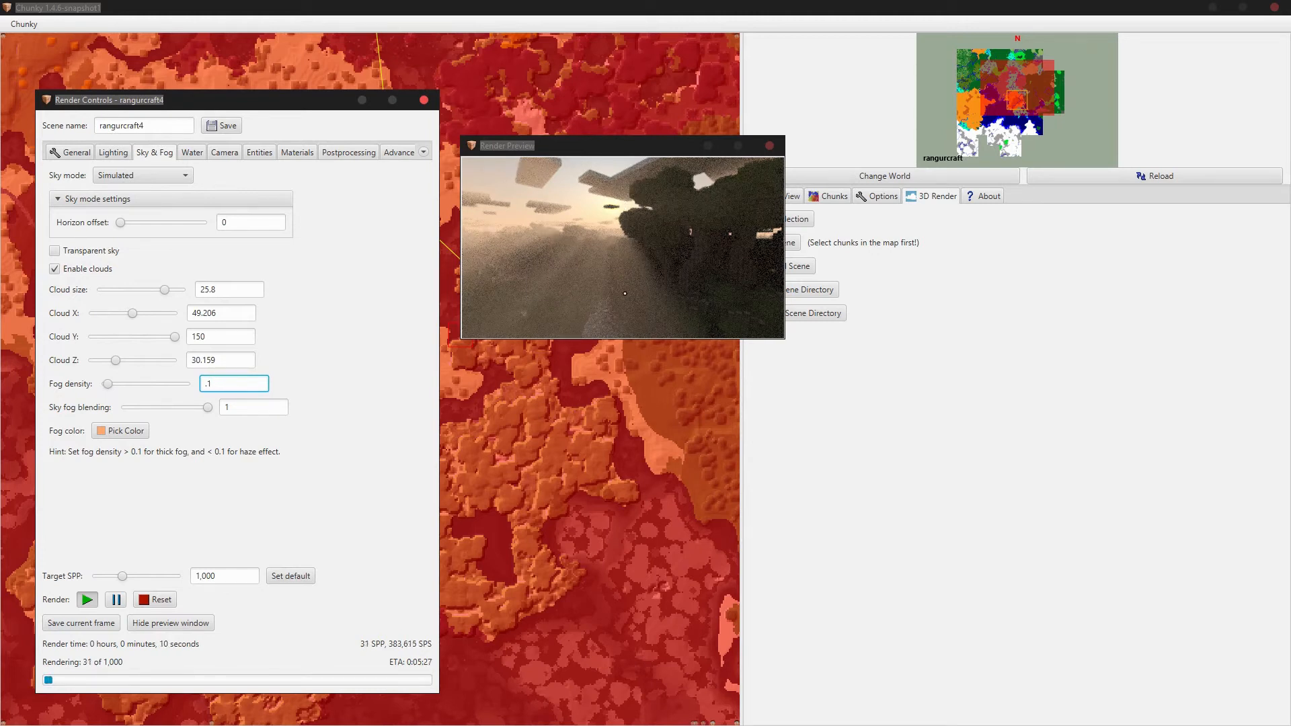
- Reset and restart the render, and autofocus the camera on the current view
click(162, 599)
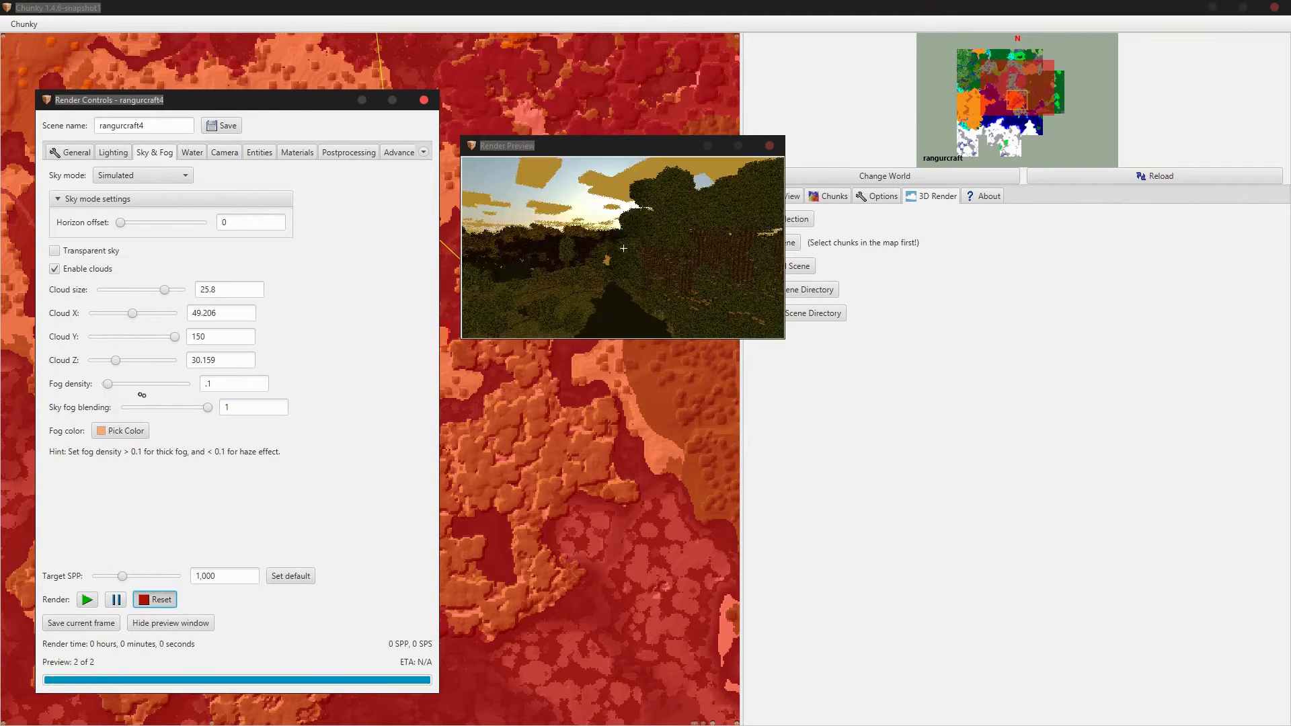
click(87, 599)
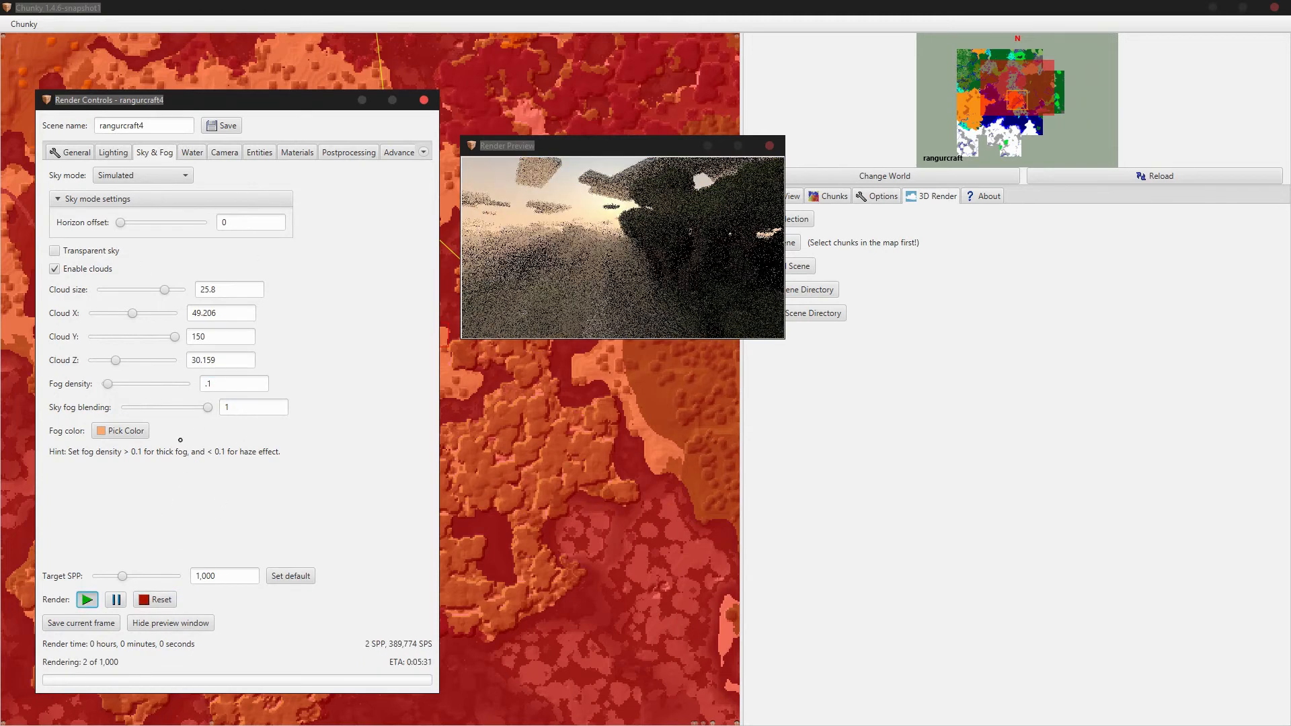
click(228, 161)
click(228, 159)
click(72, 372)
click(154, 152)
- Raise the camera above the treetops and aim it at the sun over the horizon
click(637, 238)
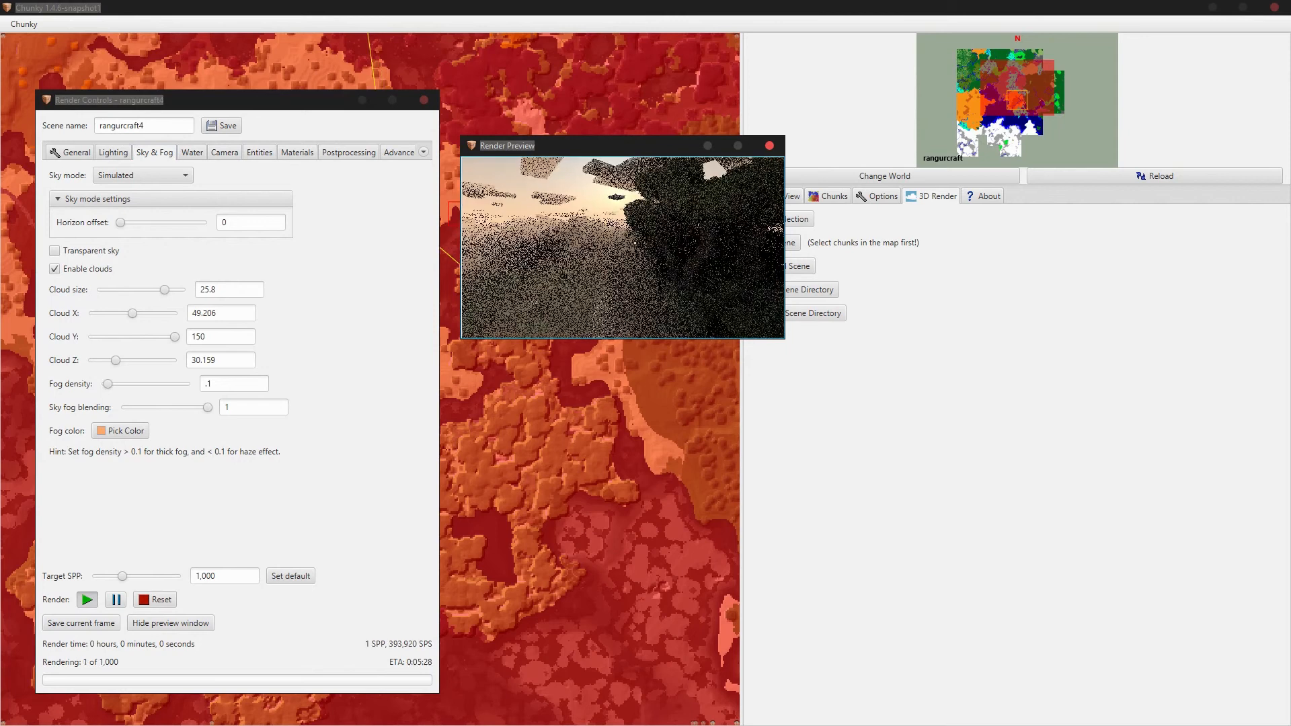
key(r)
key(r)
key(r)
key(a)
key(a)
key(a)
drag(636, 238, 622, 243)
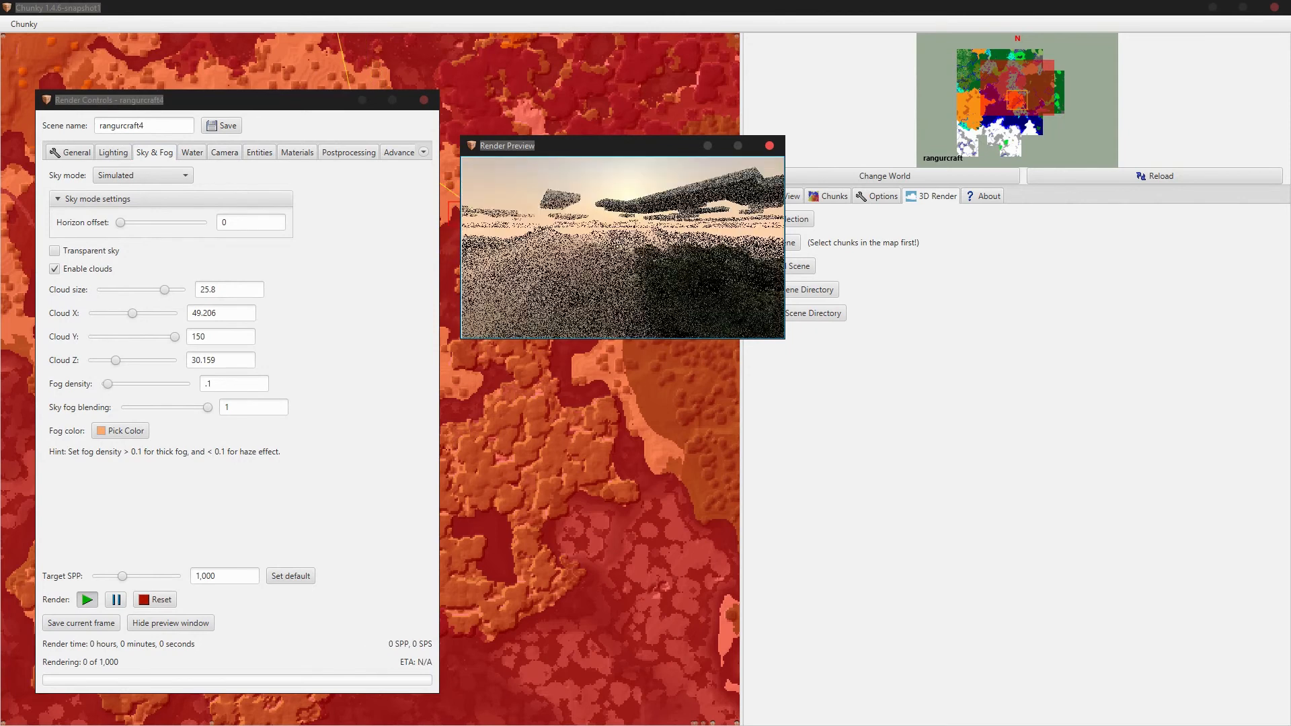
drag(545, 263, 550, 276)
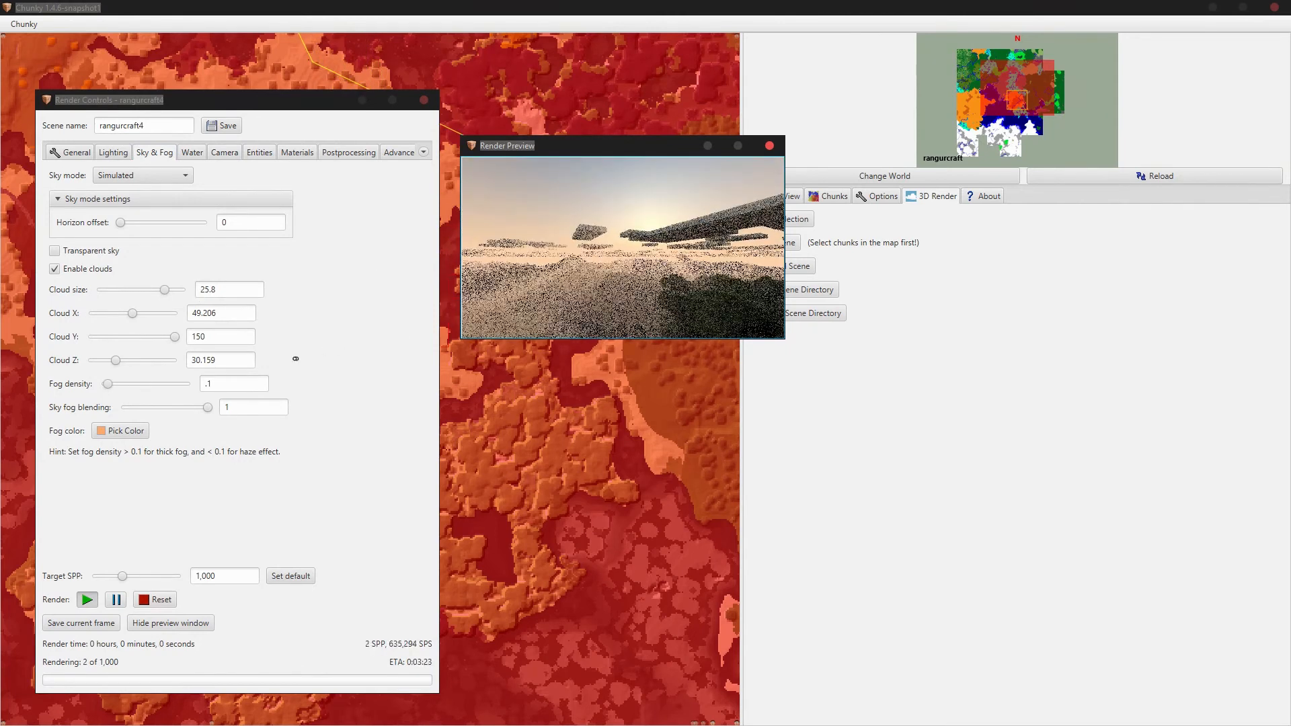
- Compare sky fog blending at 0 and 1, disabling the clouds between the two
drag(207, 407, 123, 407)
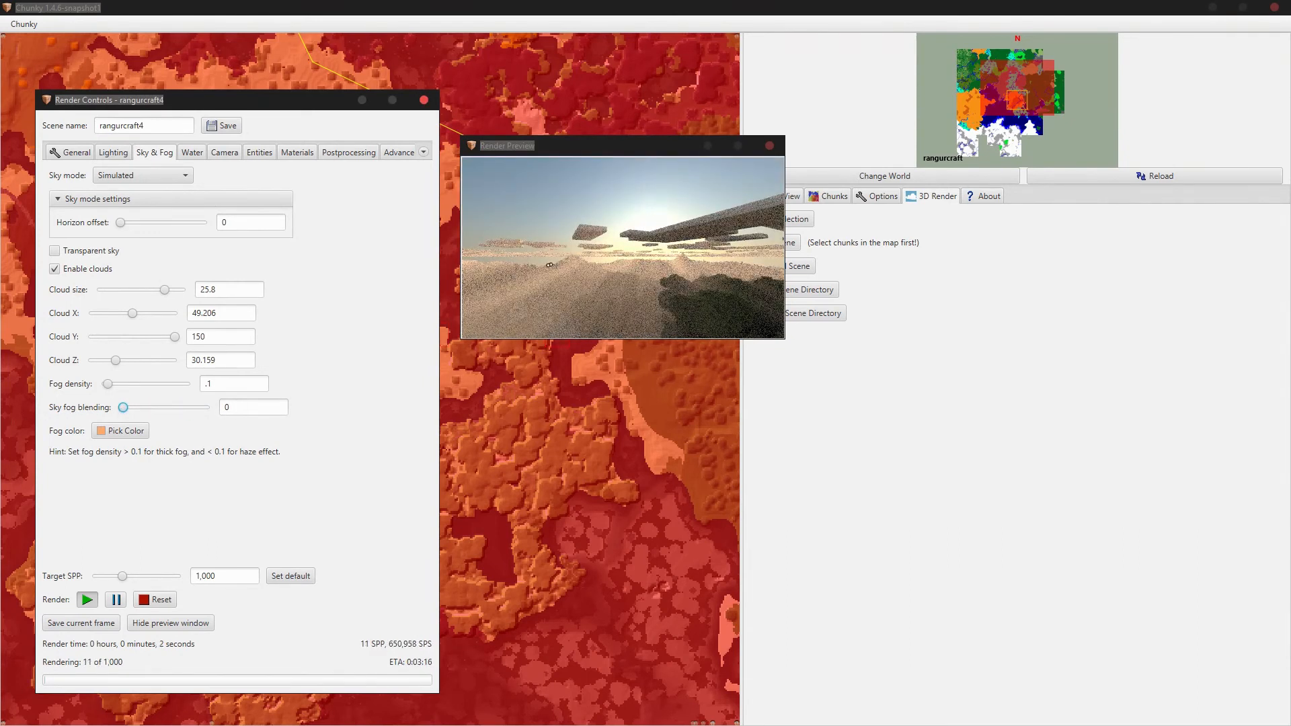
click(95, 270)
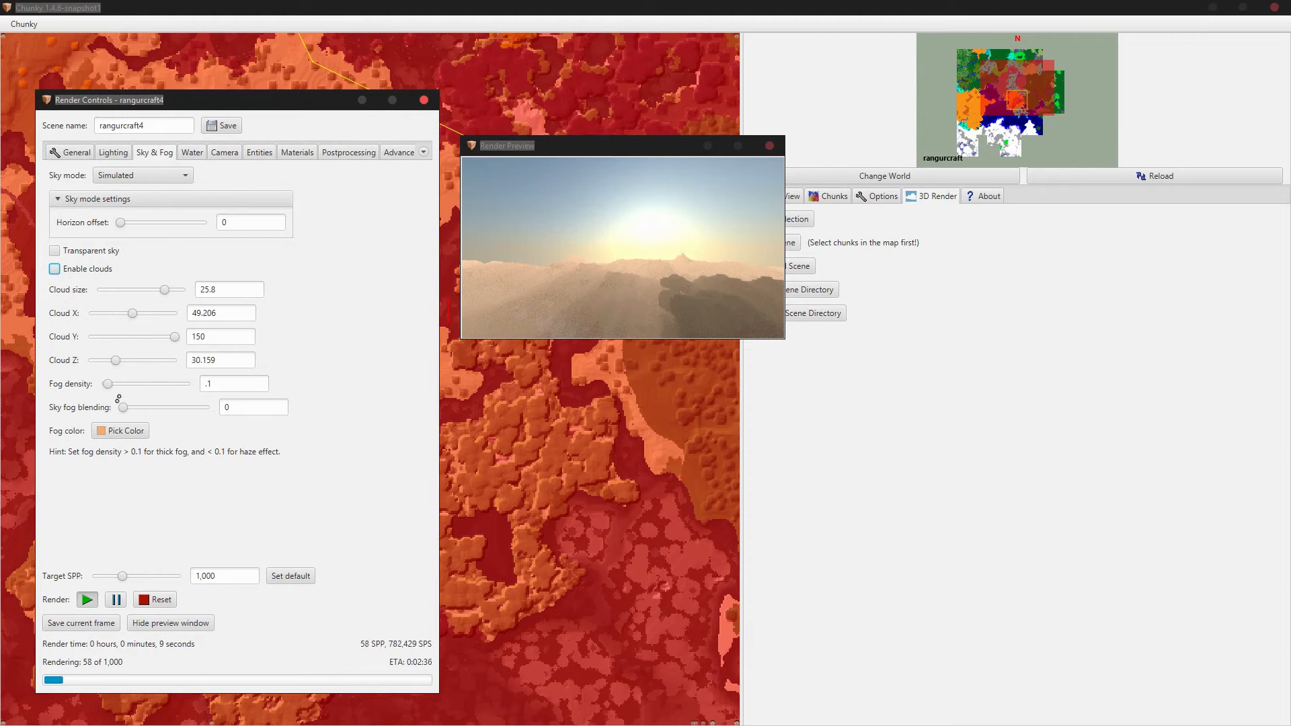
drag(126, 407, 221, 410)
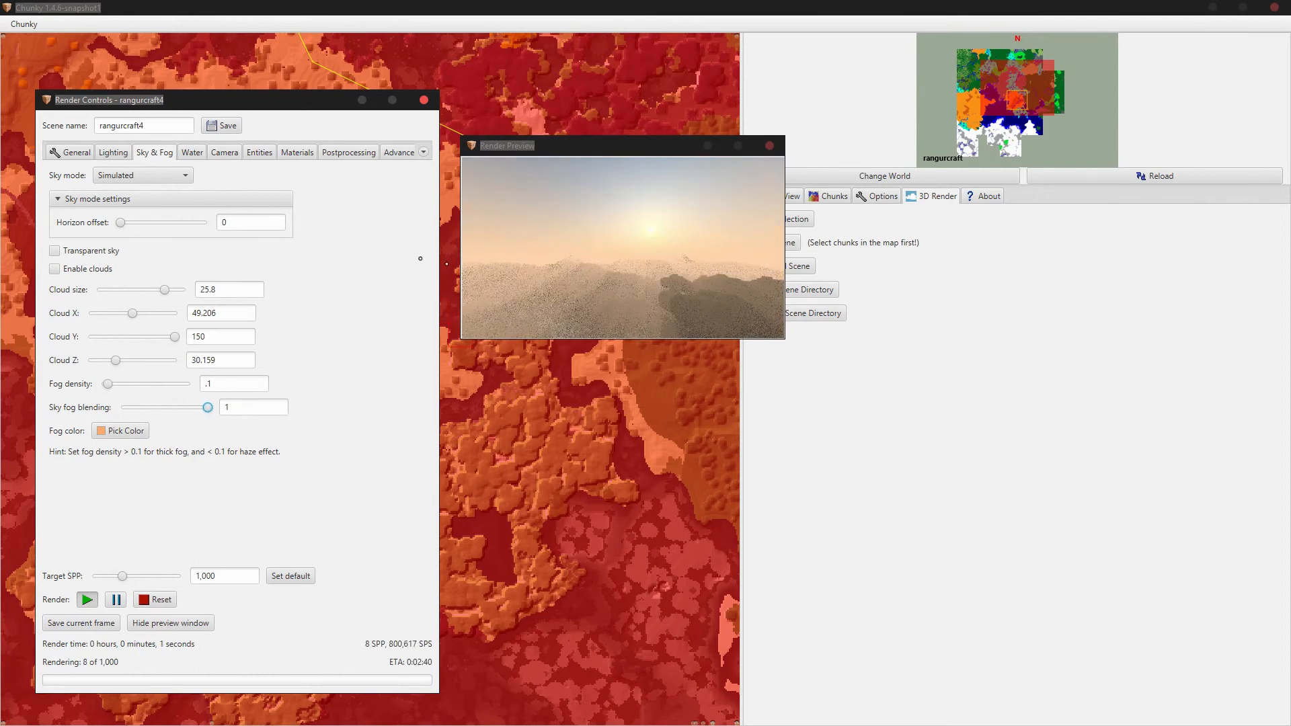
- Set the fog density to .01
click(210, 384)
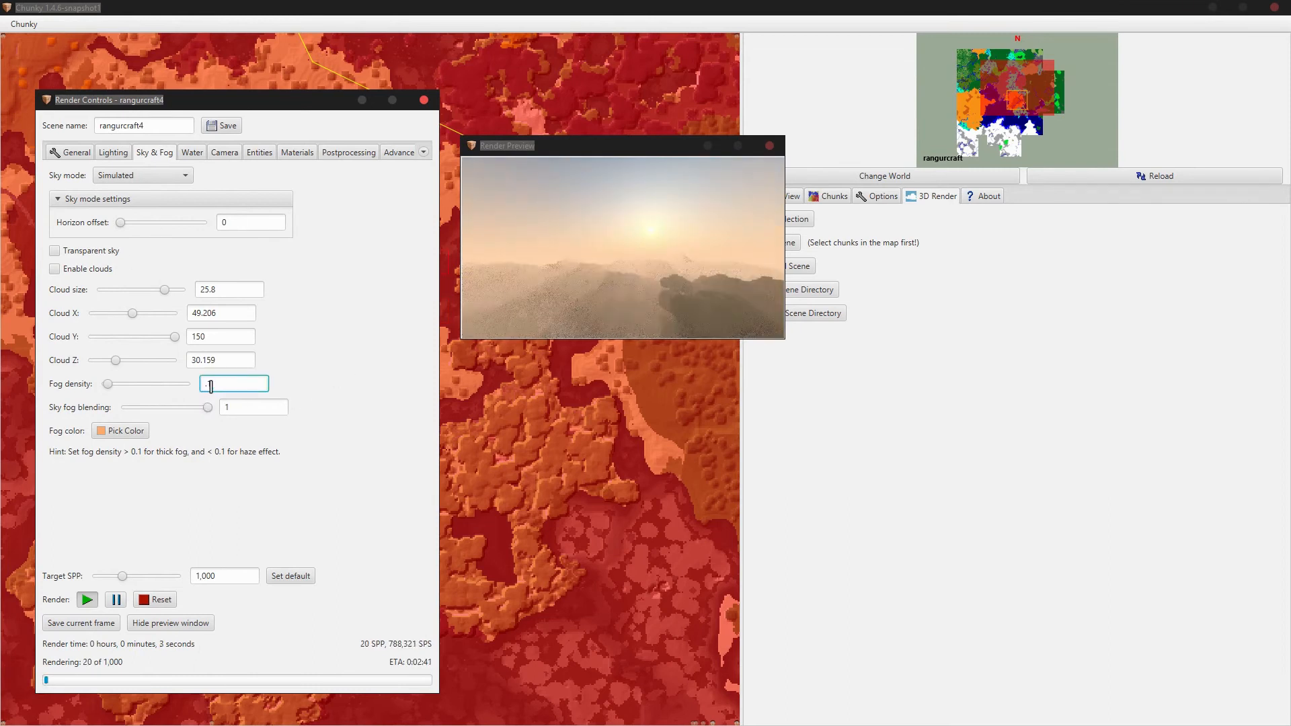
key(BackSpace)
text(01)
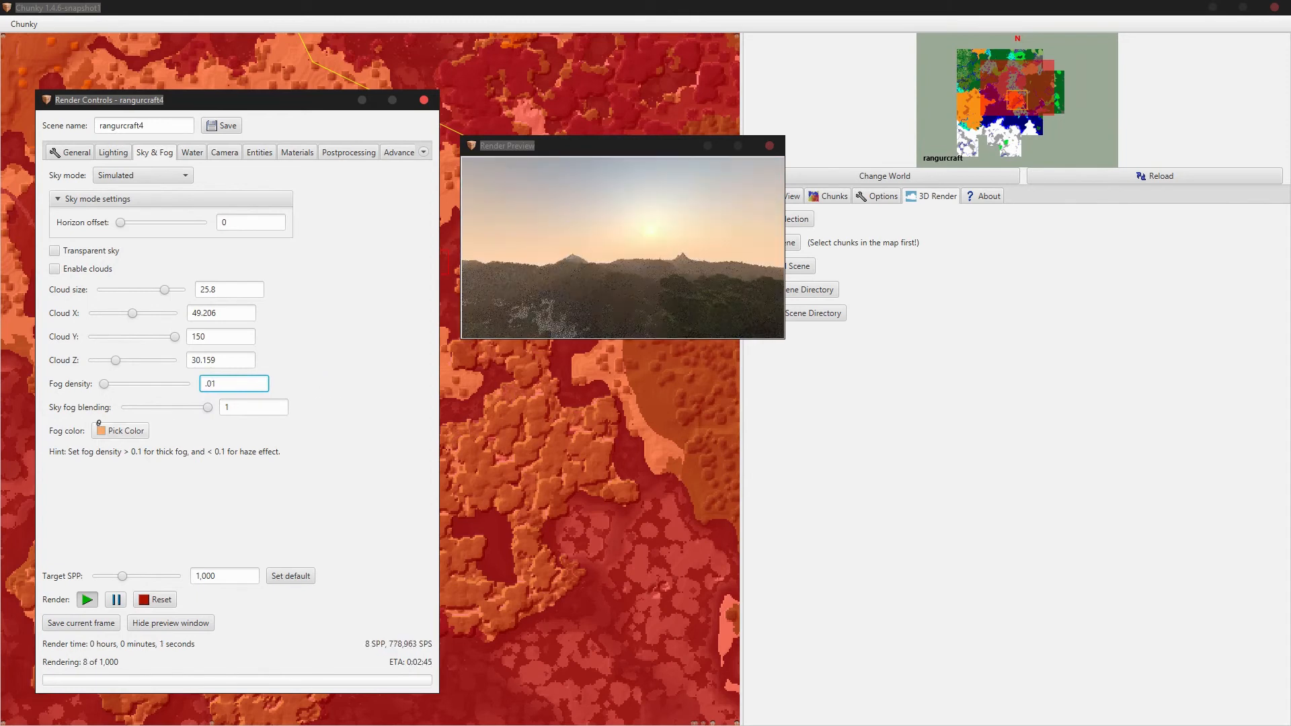
- Set the sky fog blending to 0.508 and aim the camera slightly lower over the hills
drag(212, 409, 172, 405)
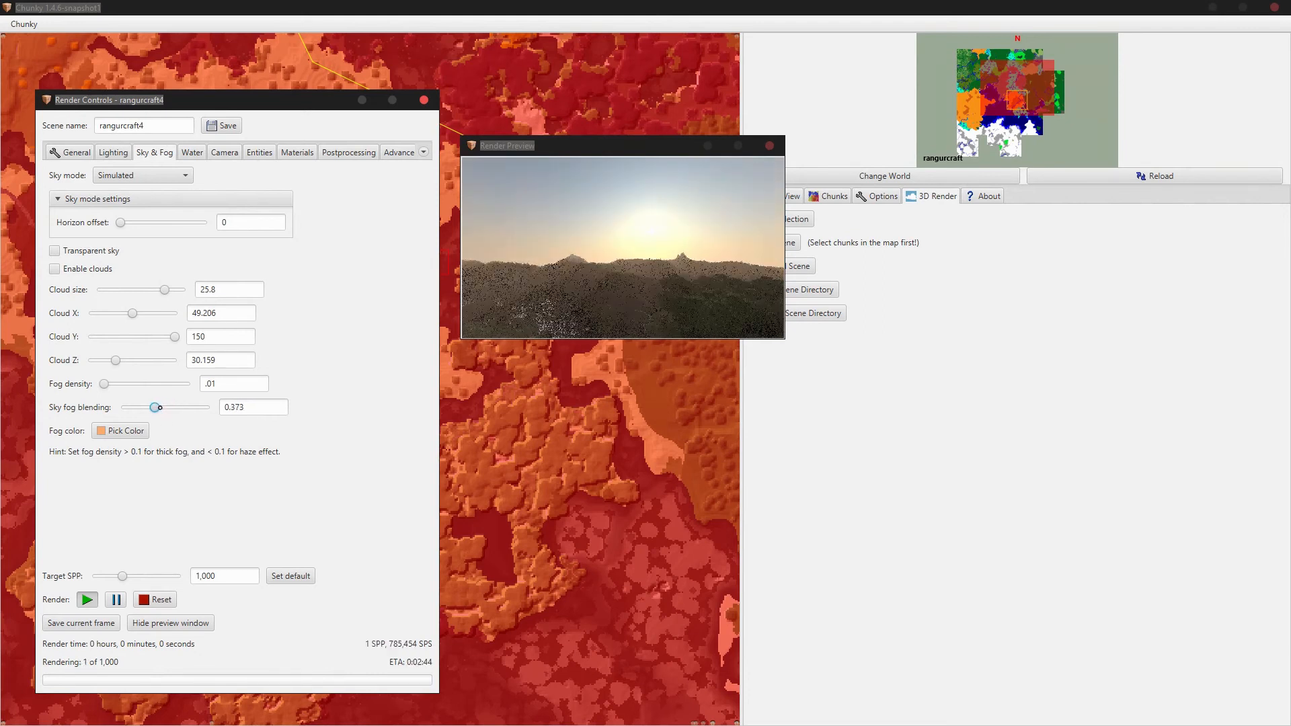
drag(628, 260, 642, 242)
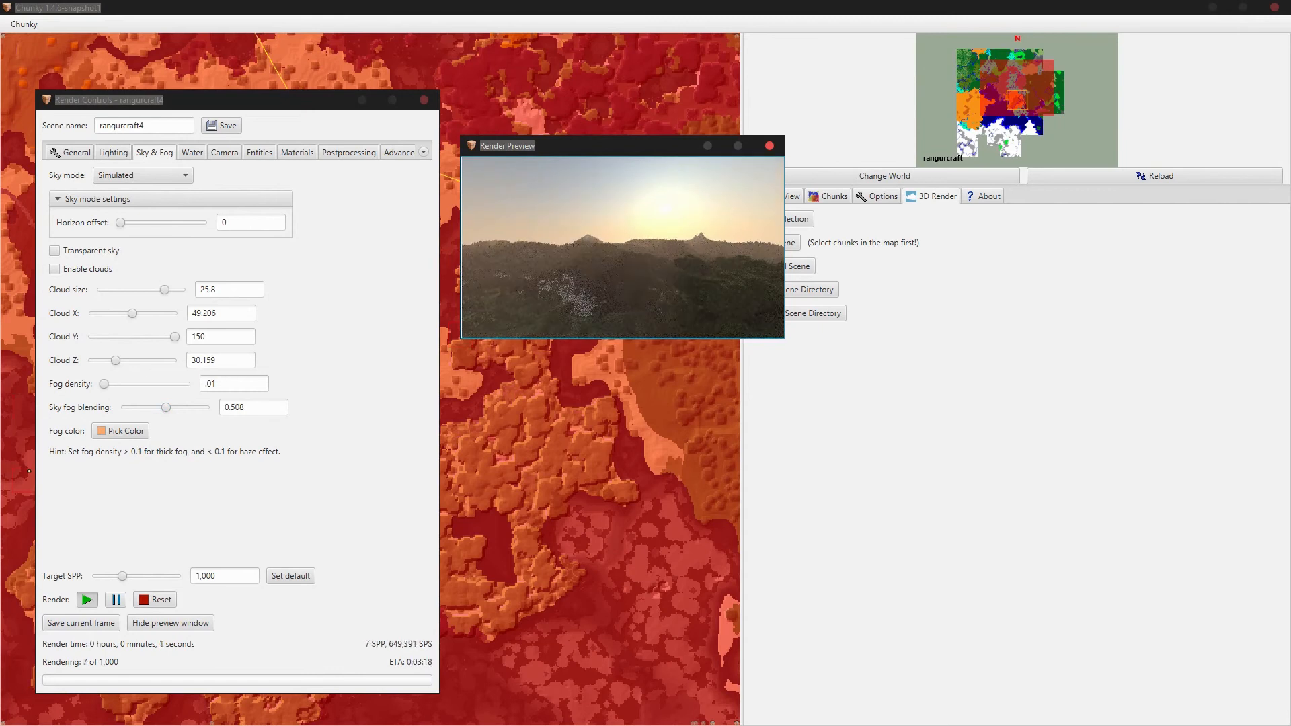
- Try teal, light blue and other hues for the fog color, and save the dark blue #394C8F
click(137, 433)
click(263, 471)
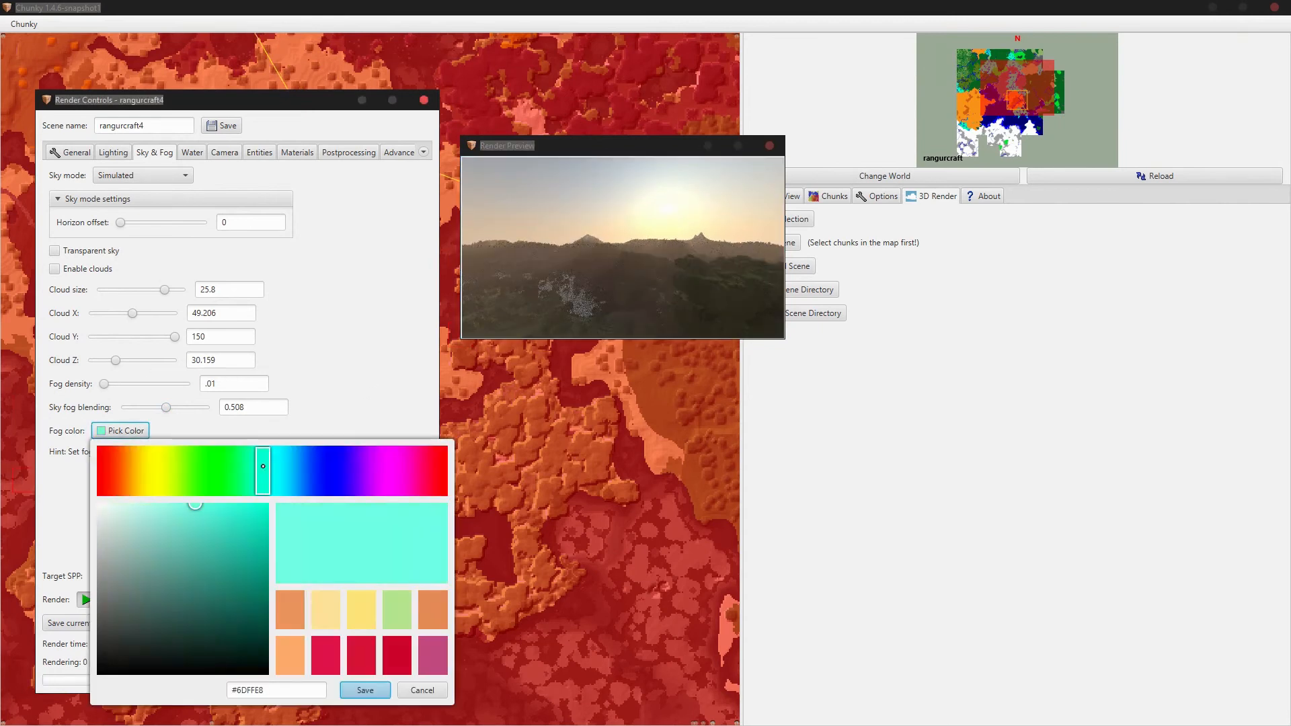
mouse_move(303, 456)
mouse_down()
mouse_move(326, 466)
mouse_move(248, 466)
mouse_move(304, 465)
mouse_up()
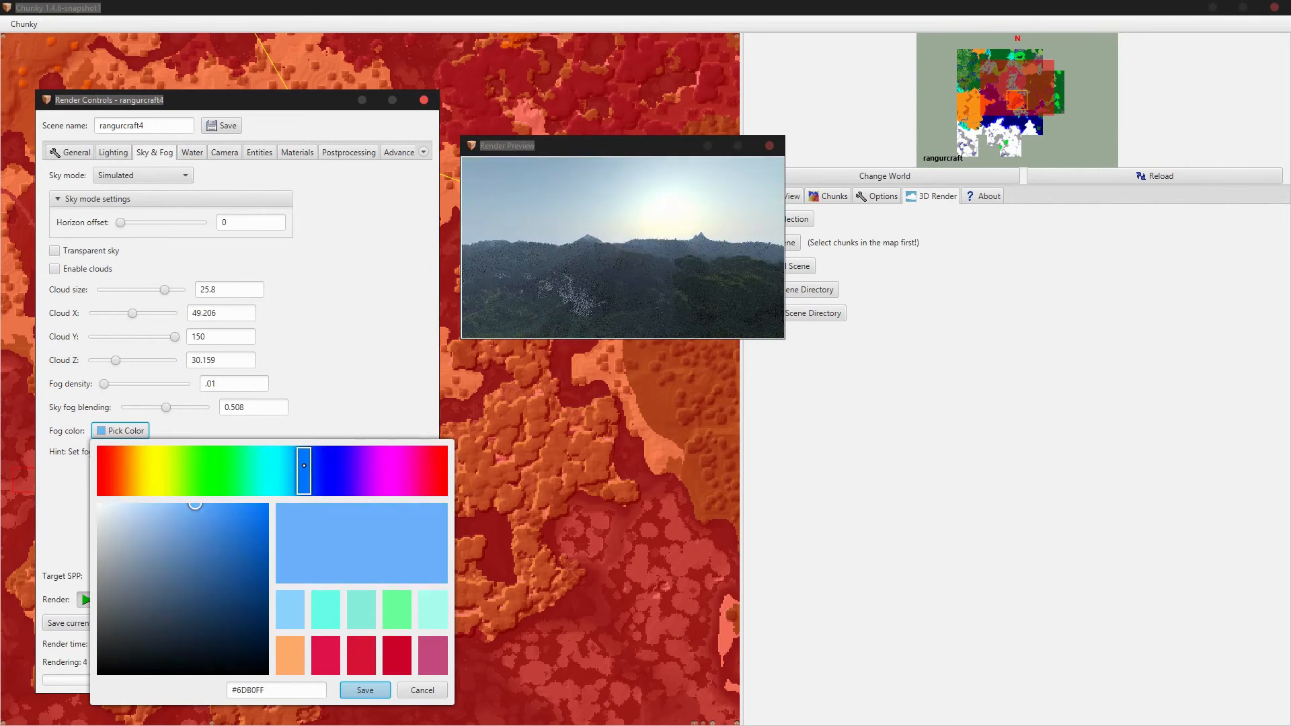
drag(304, 465, 394, 471)
drag(224, 543, 200, 577)
drag(321, 473, 318, 476)
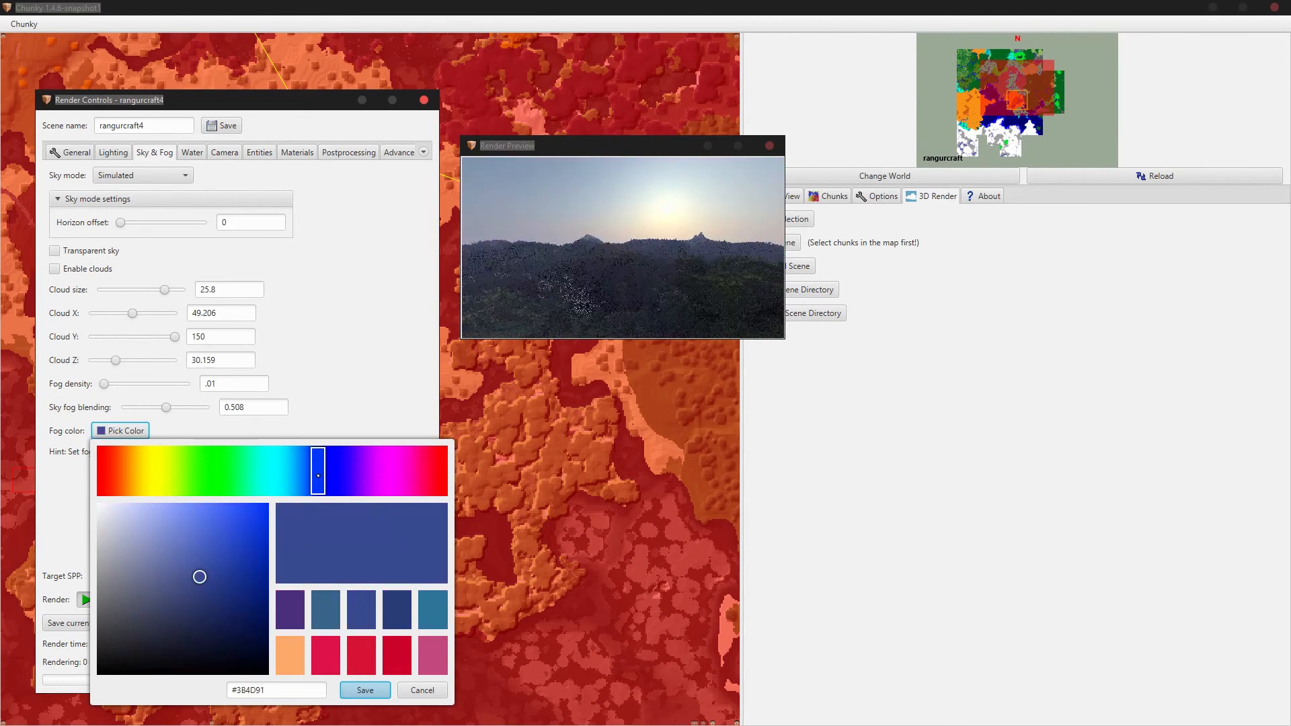
mouse_move(218, 561)
mouse_down()
mouse_move(202, 648)
mouse_move(165, 668)
mouse_move(227, 592)
mouse_move(231, 533)
mouse_move(239, 594)
mouse_move(183, 576)
mouse_move(196, 590)
mouse_move(200, 579)
mouse_up()
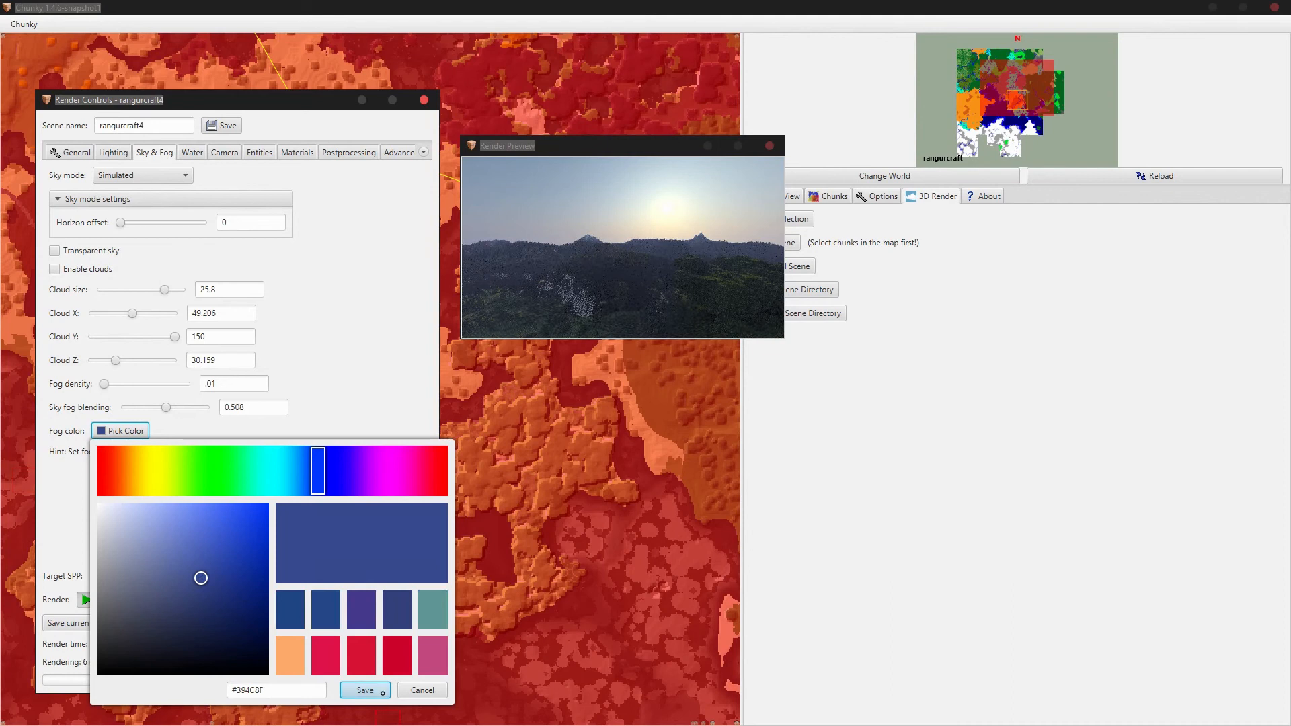
click(381, 691)
- Set the fog density to .02
double_click(210, 384)
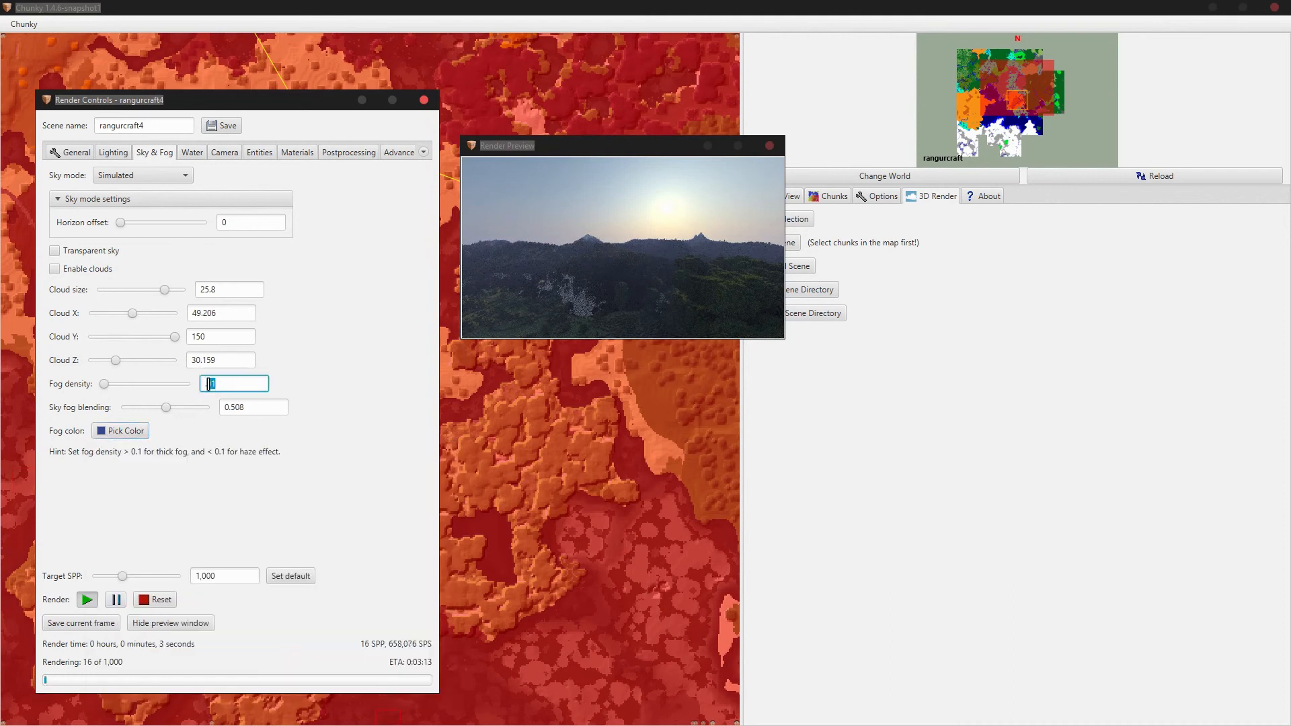
key(BackSpace)
text(.02)
click(234, 364)
click(225, 385)
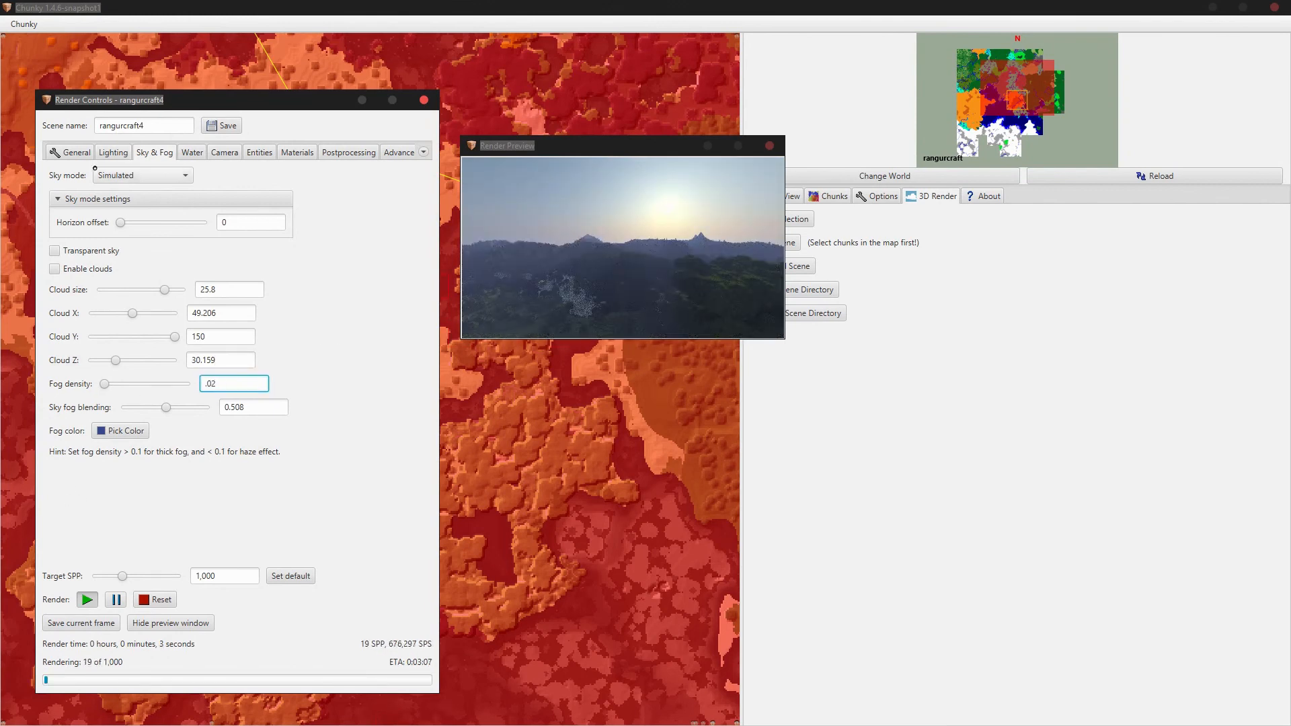
- Double the render's canvas size to 960x540 and view the camera settings
click(74, 152)
click(122, 254)
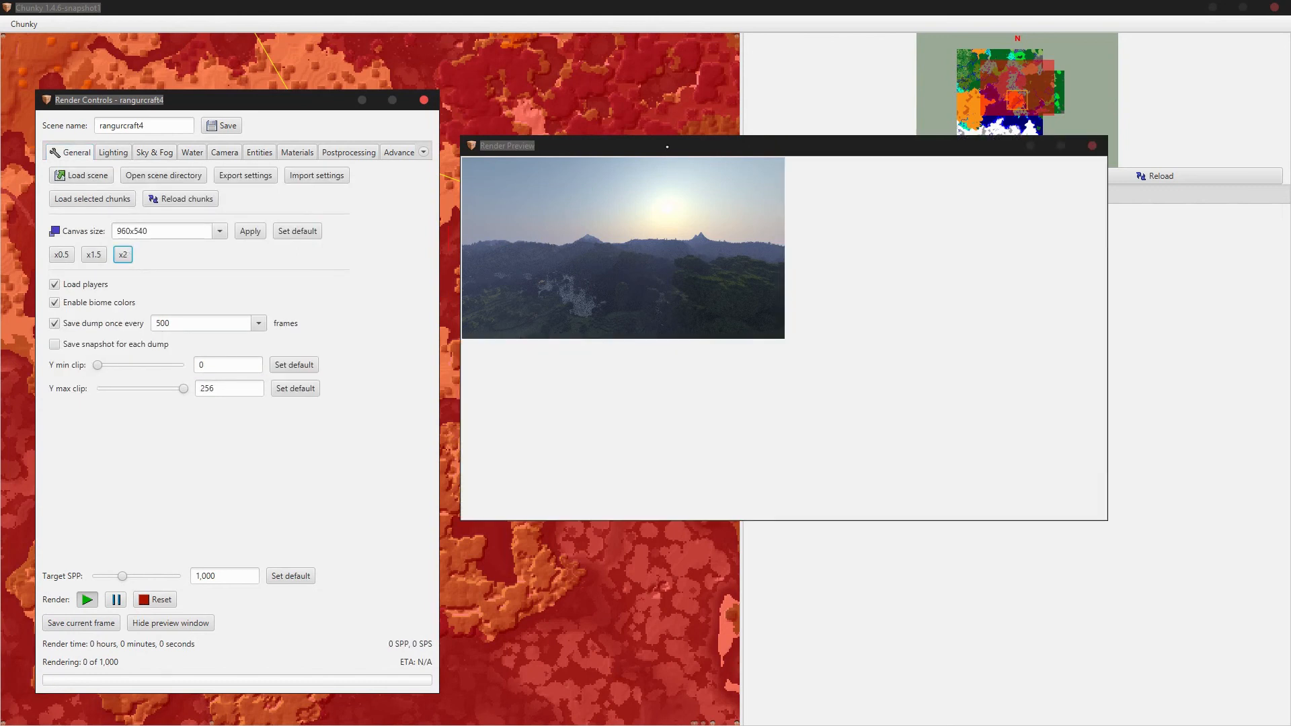
click(225, 152)
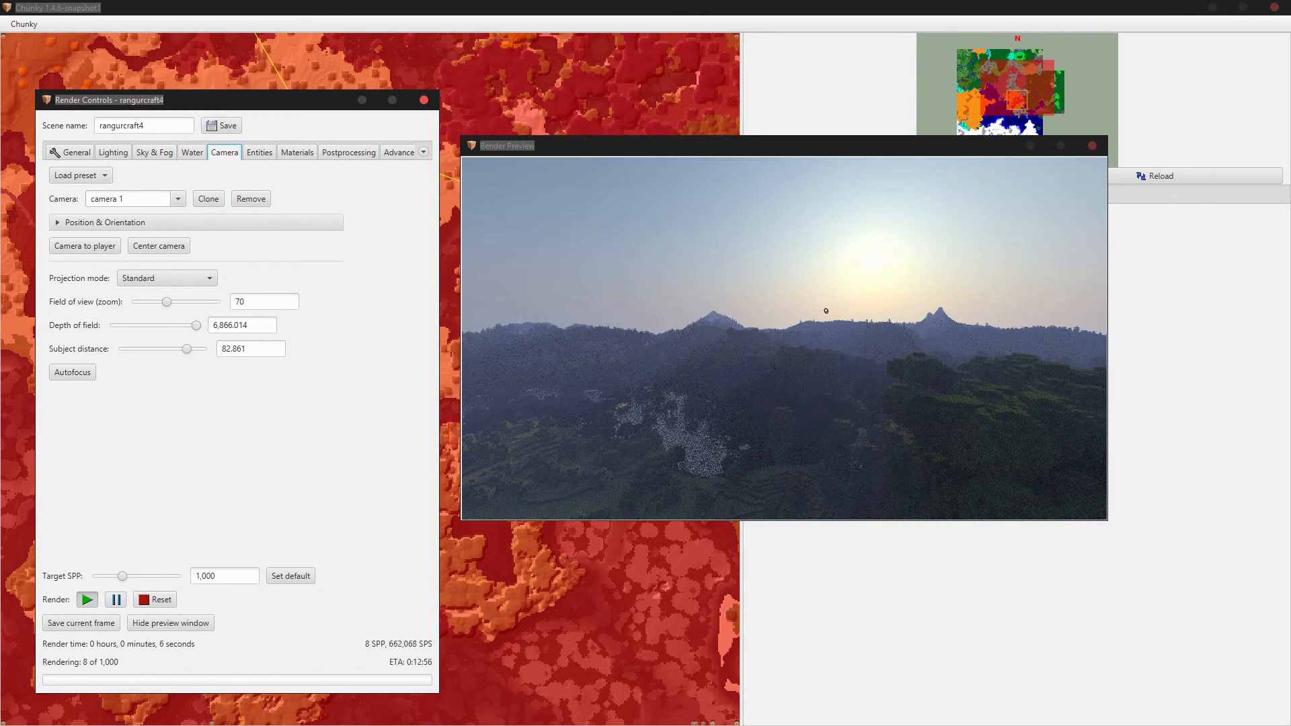
- Save the fog color again as #394C8F and reset the render
click(154, 152)
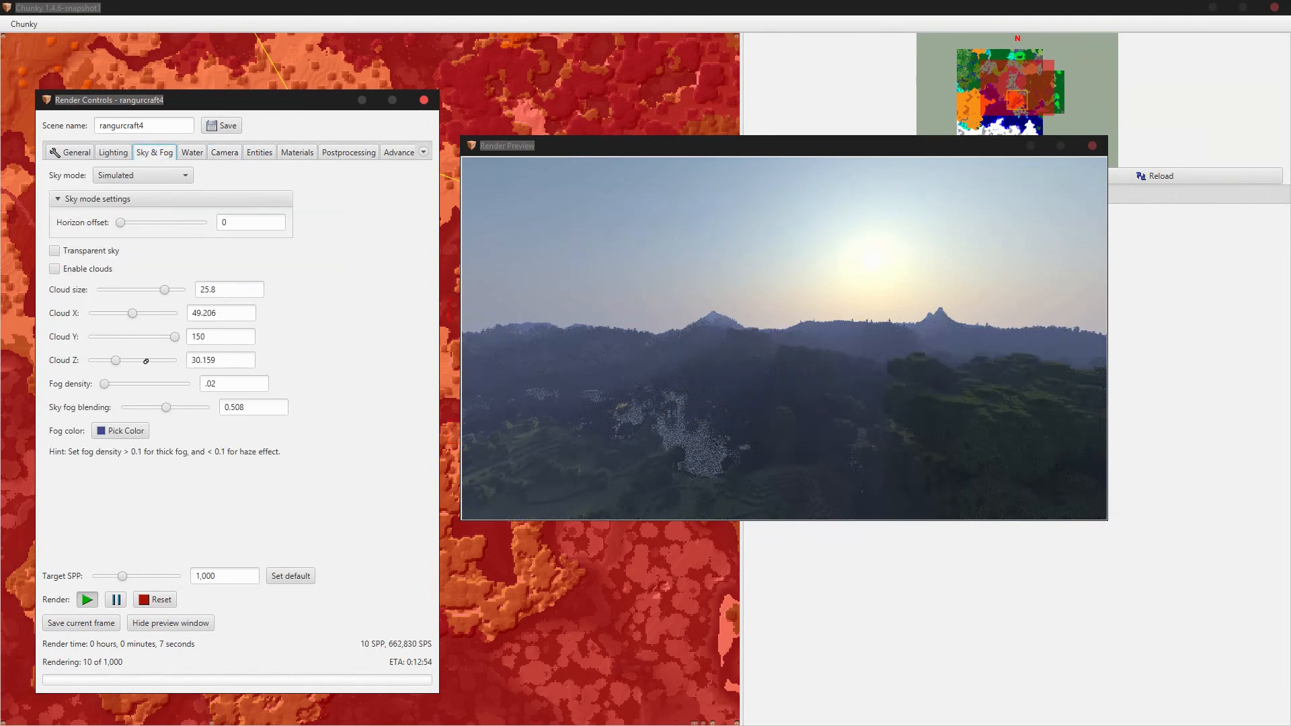
click(120, 432)
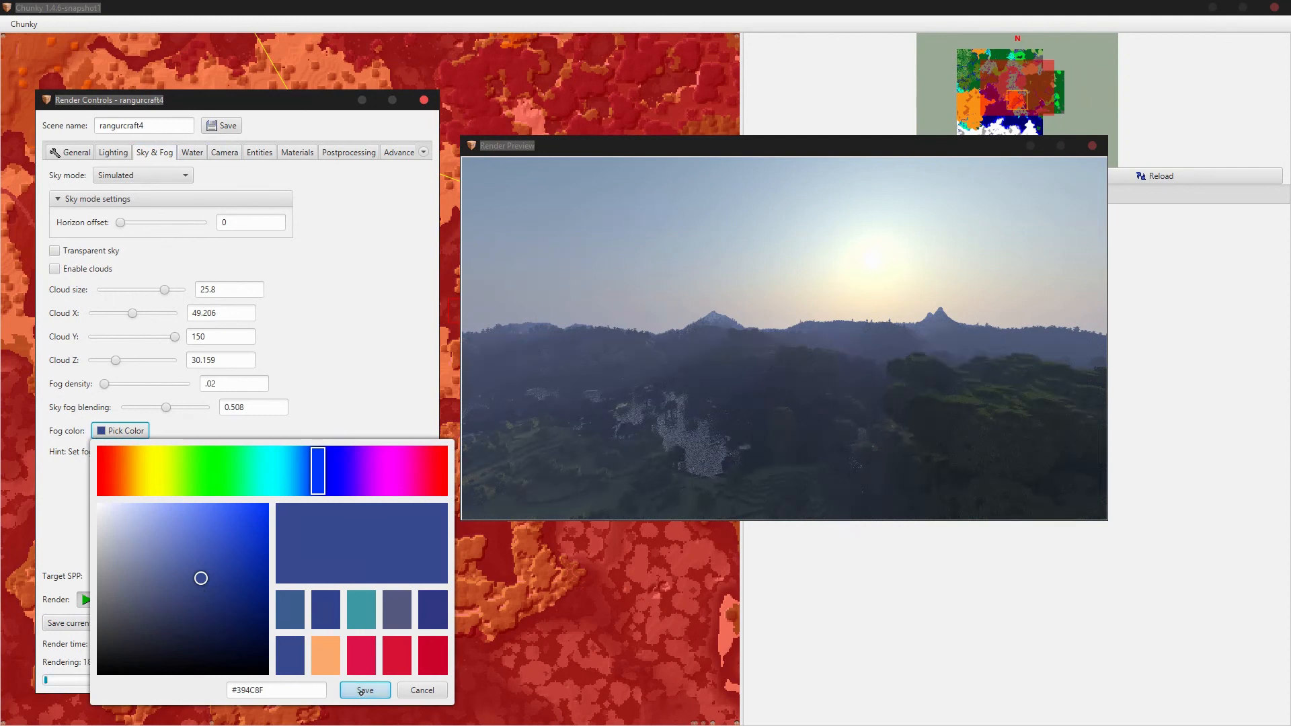
click(364, 691)
click(155, 600)
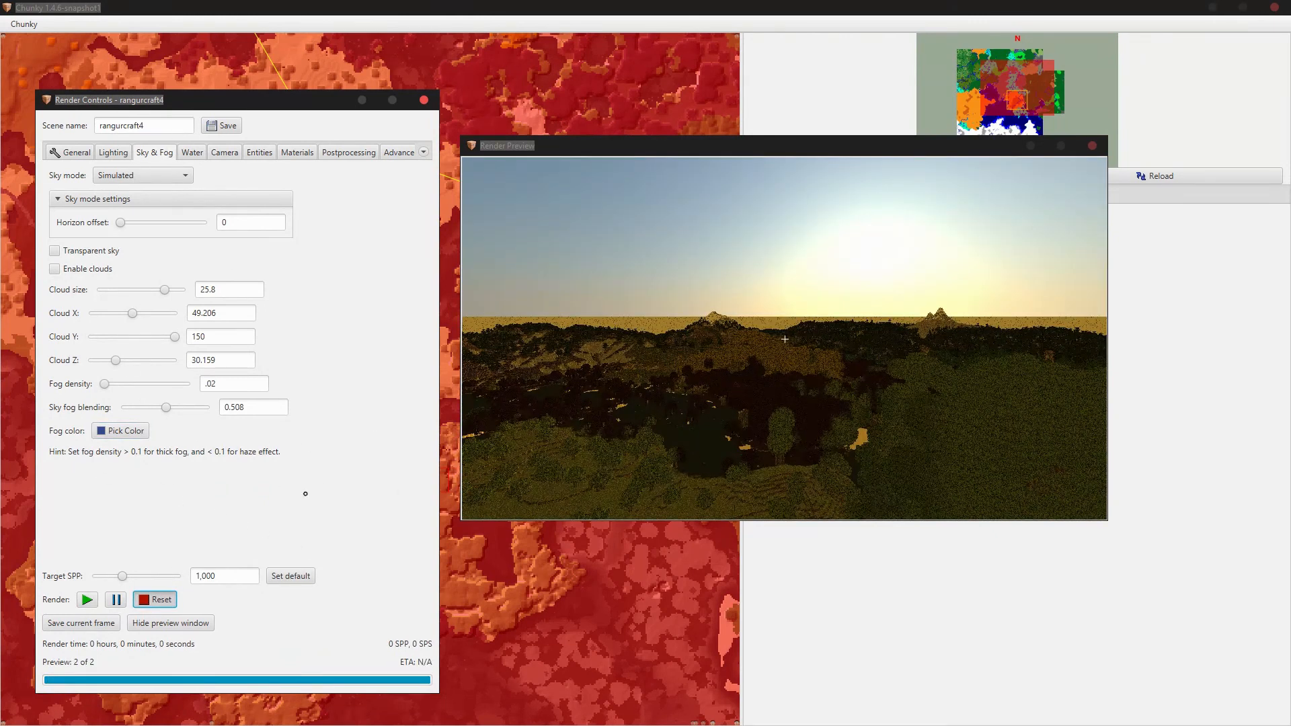
click(139, 179)
click(378, 187)
click(379, 187)
click(182, 151)
click(147, 153)
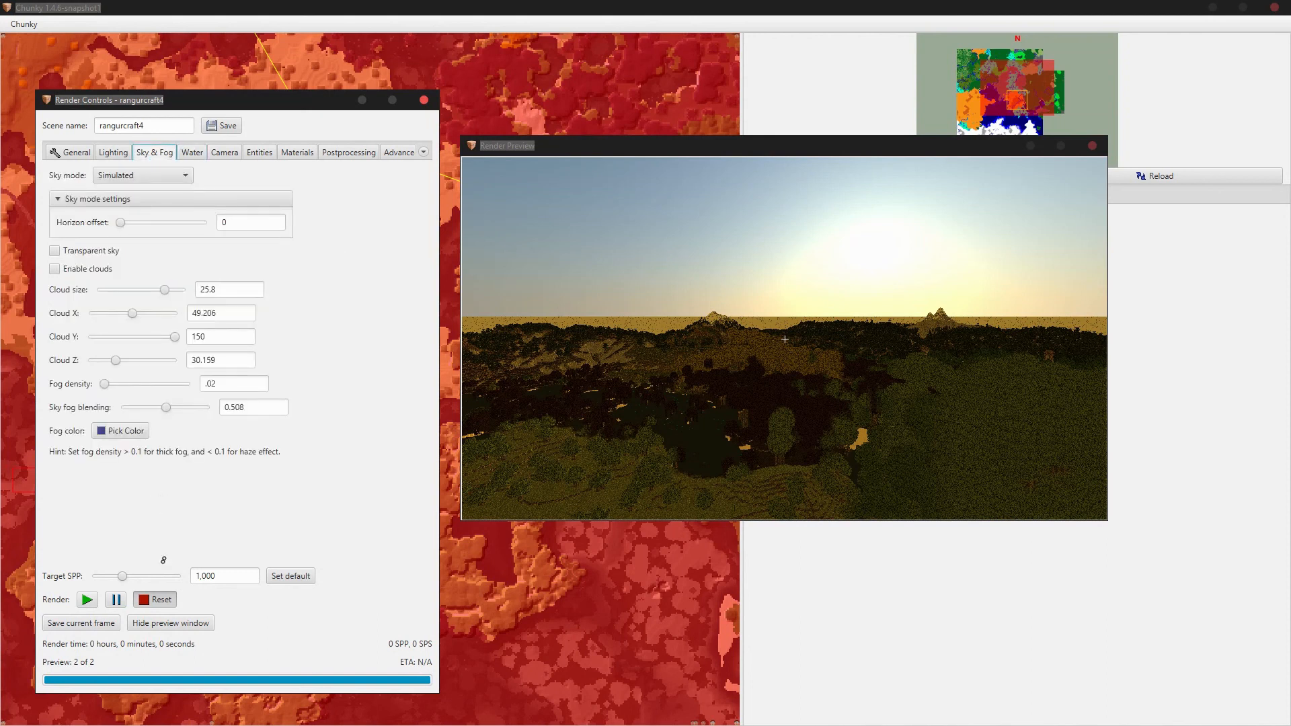